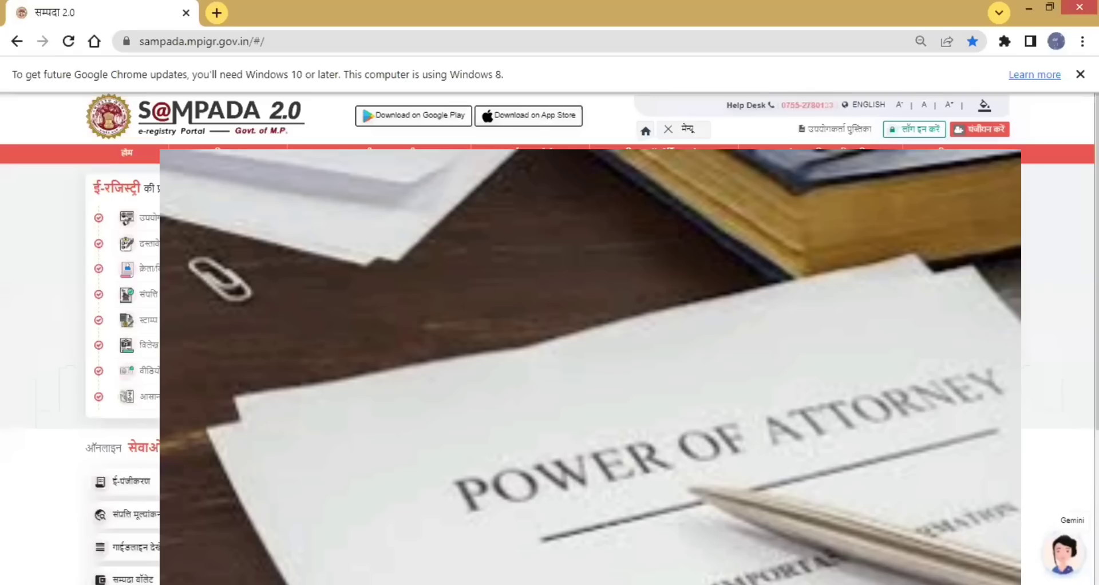
# Switch the portal language to English and open the Public User login form
pyautogui.click(867, 106)
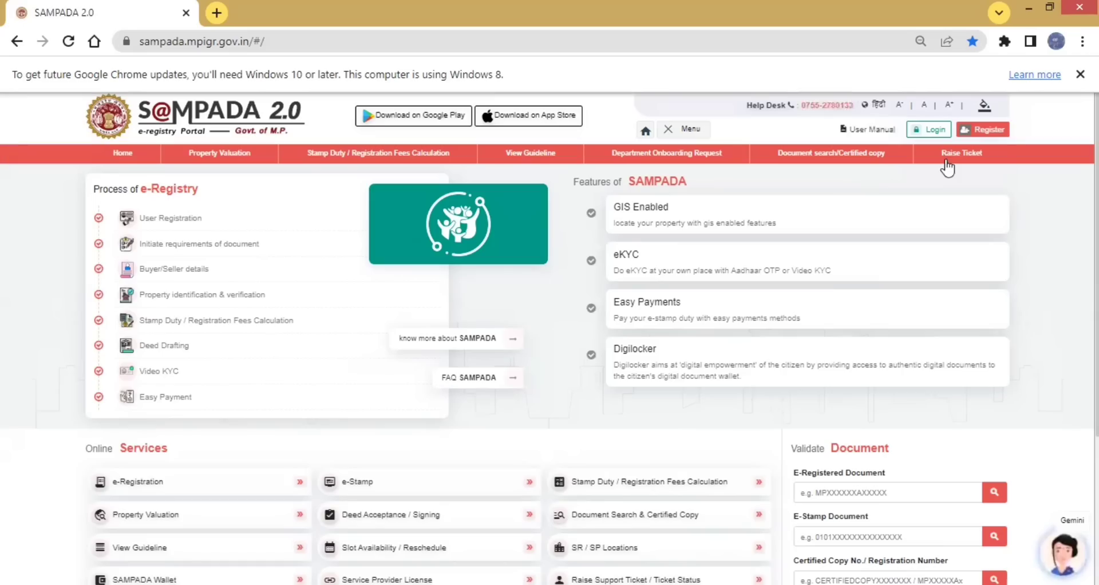
pyautogui.click(932, 135)
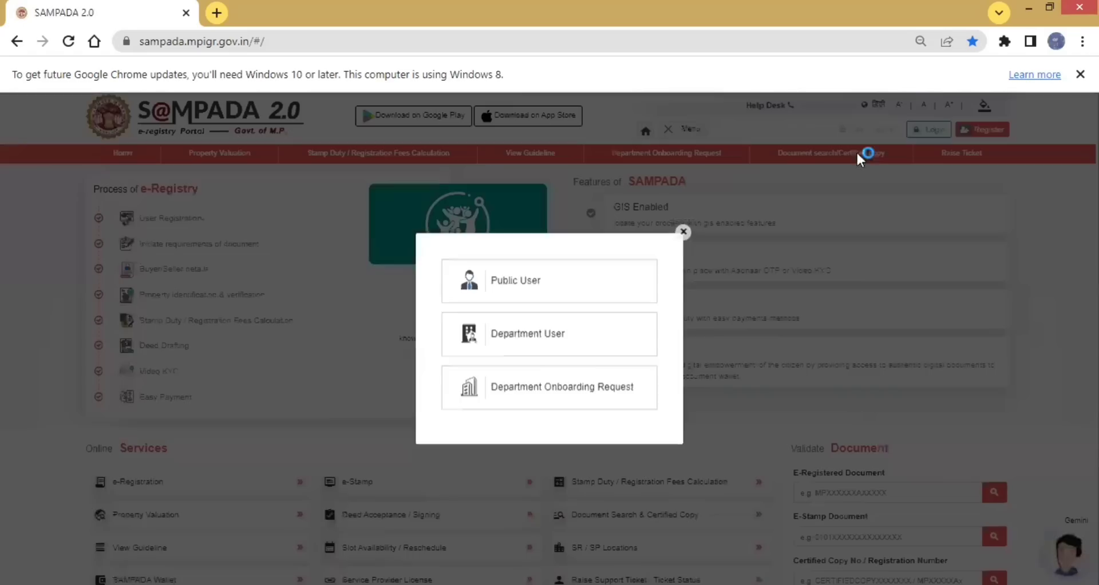
pyautogui.click(535, 281)
pyautogui.click(534, 281)
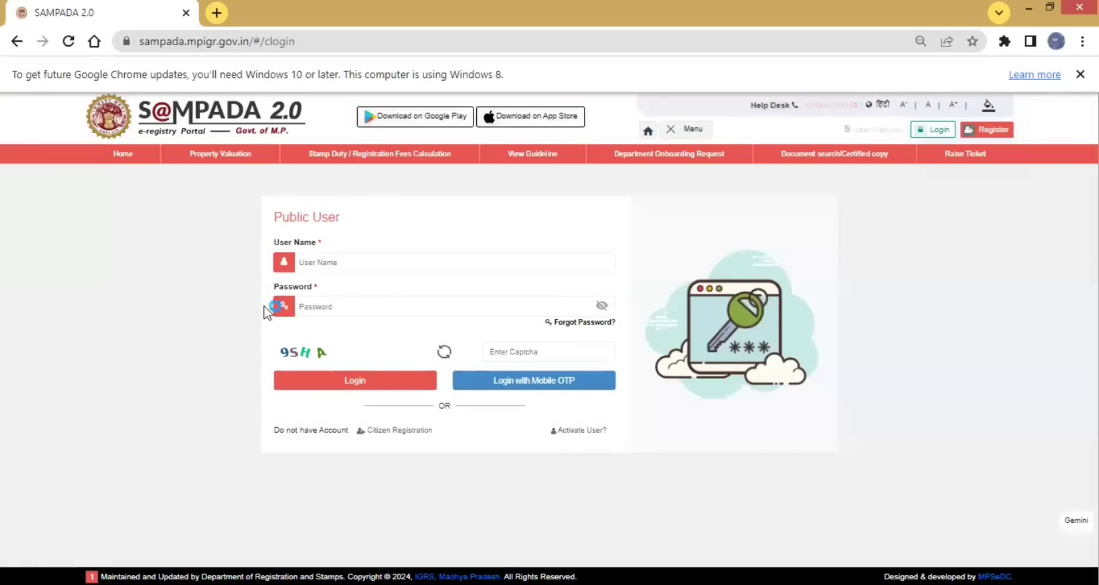
# Choose login with mobile OTP, enter the captcha and request the OTP
pyautogui.click(513, 383)
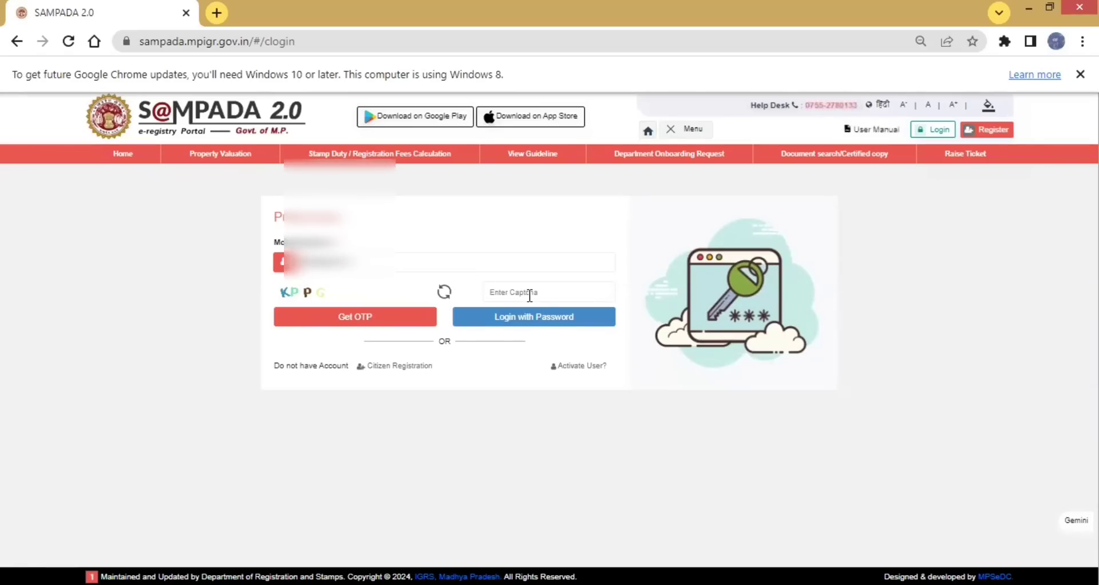
pyautogui.click(535, 316)
pyautogui.write('KPPG')
pyautogui.click(368, 316)
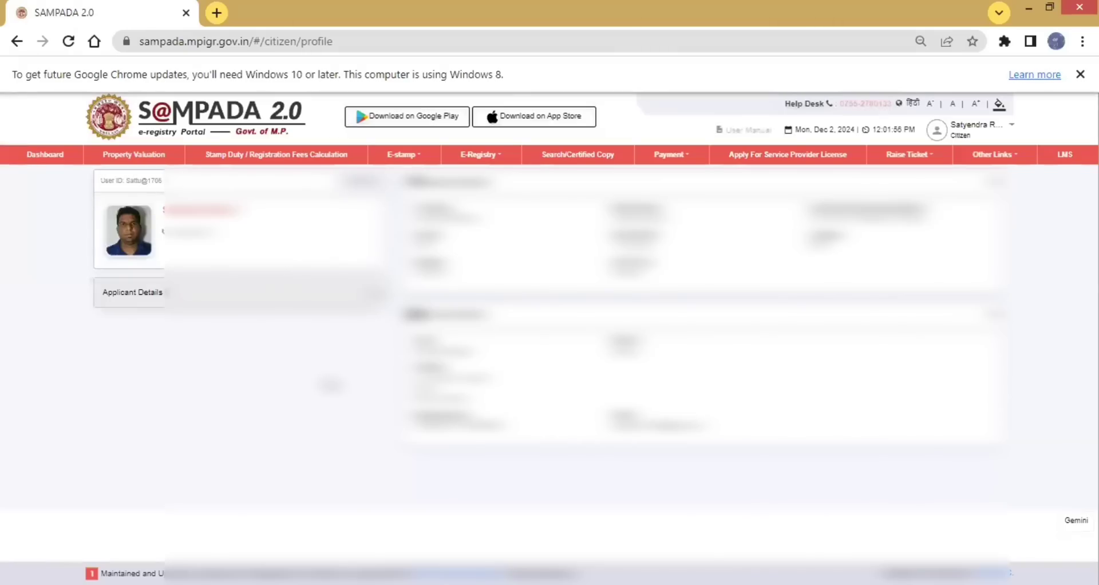
# Initiate a new e-registry from the dashboard and accept the instructions and declaration
pyautogui.click(50, 161)
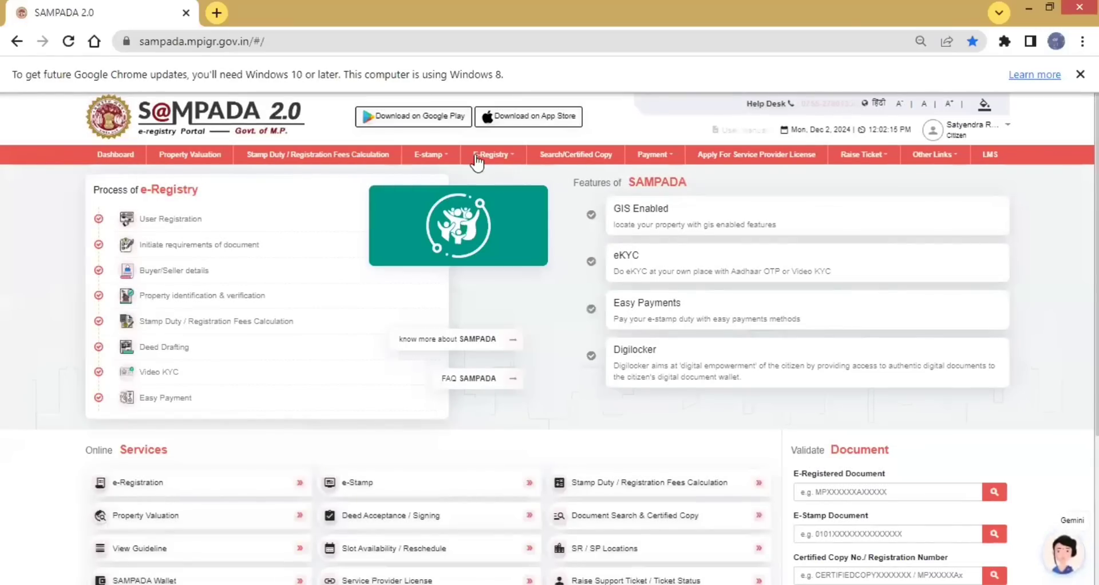
pyautogui.click(515, 160)
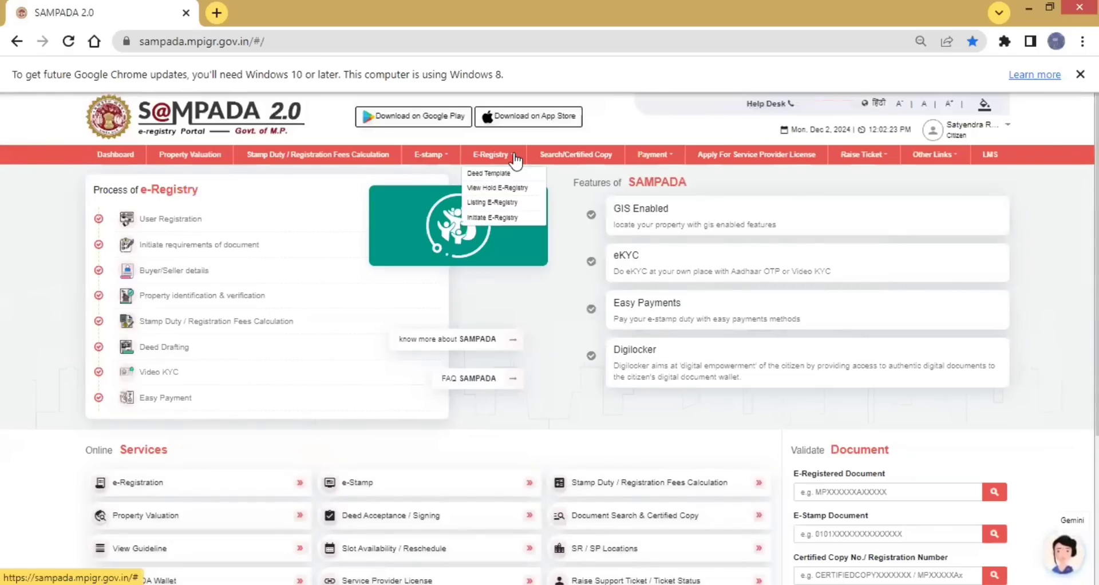
pyautogui.click(487, 220)
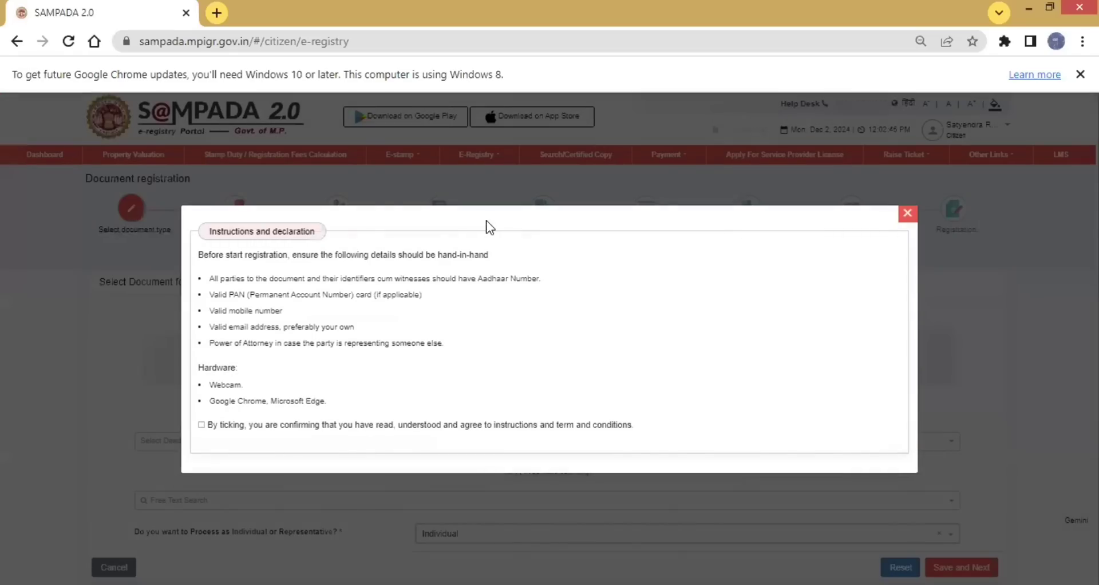
pyautogui.click(201, 425)
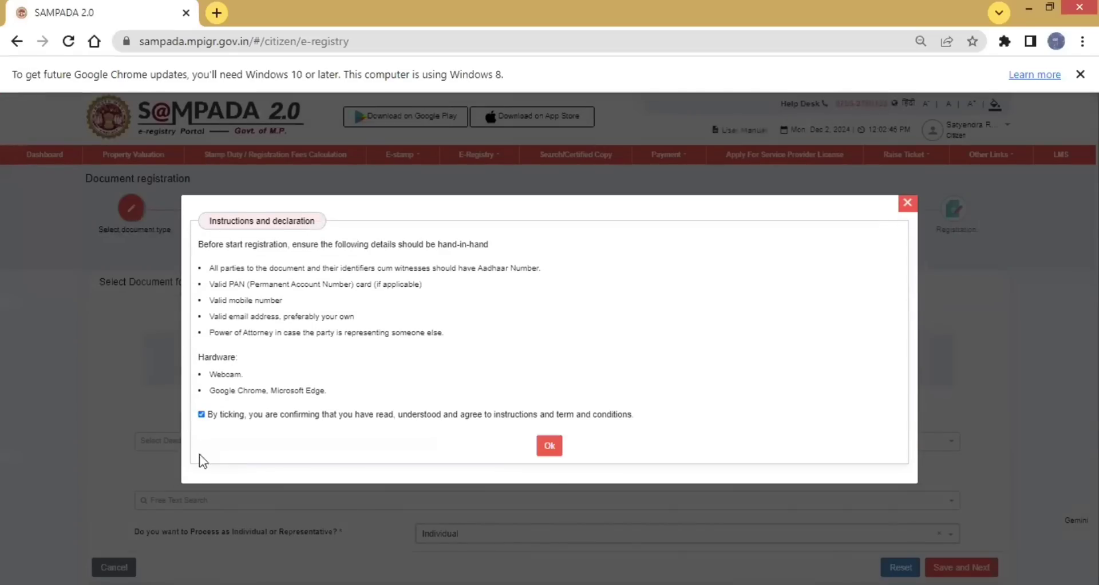
pyautogui.click(544, 451)
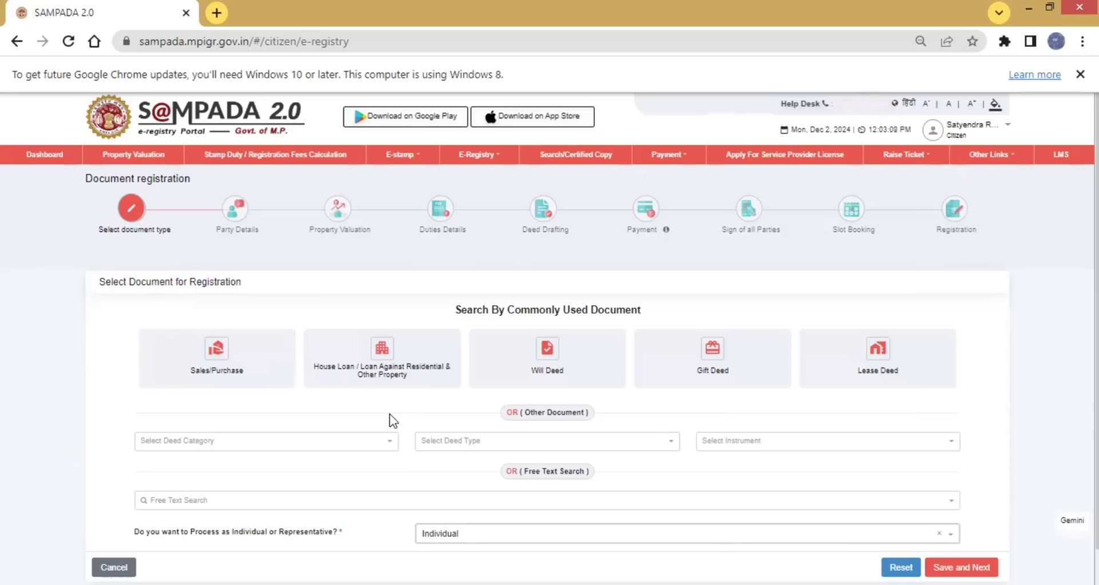
# Set the deed category to Documents involving Immovable Property and the deed type to Power of Attorney
pyautogui.click(389, 446)
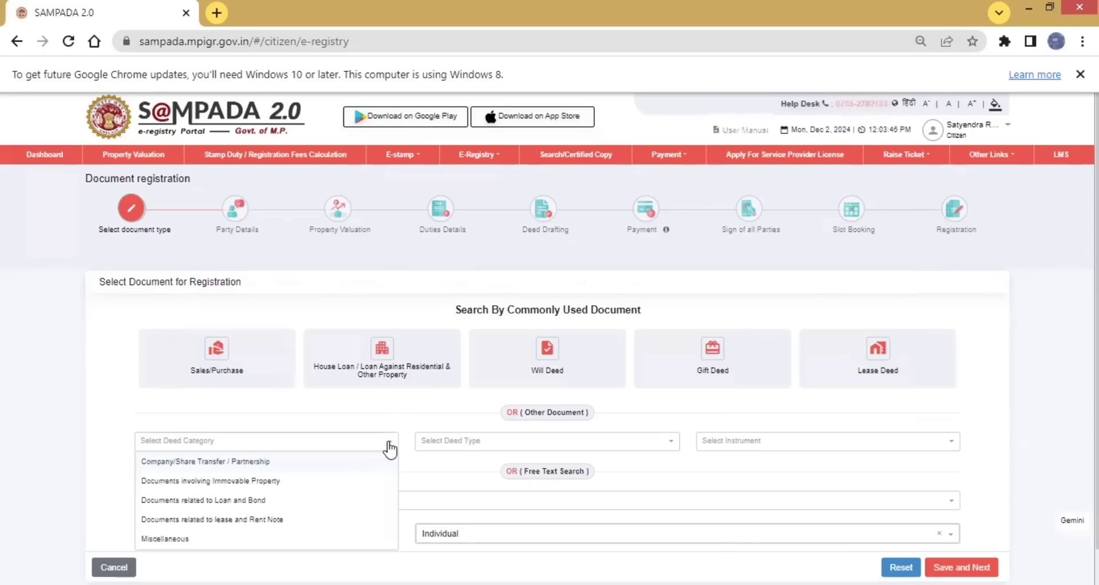
pyautogui.scroll(-1, 292, 484)
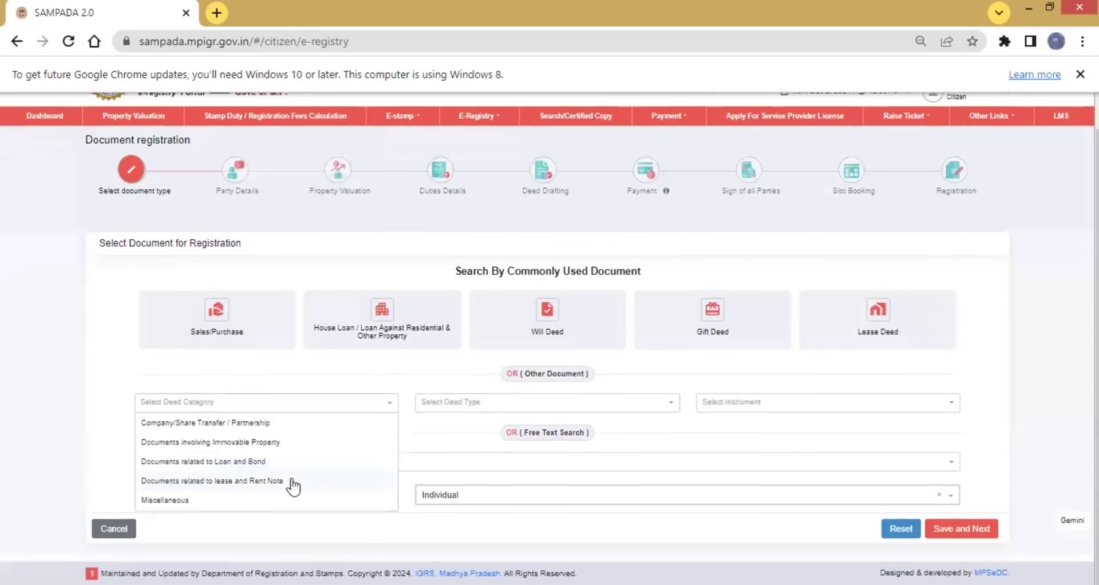
pyautogui.click(201, 442)
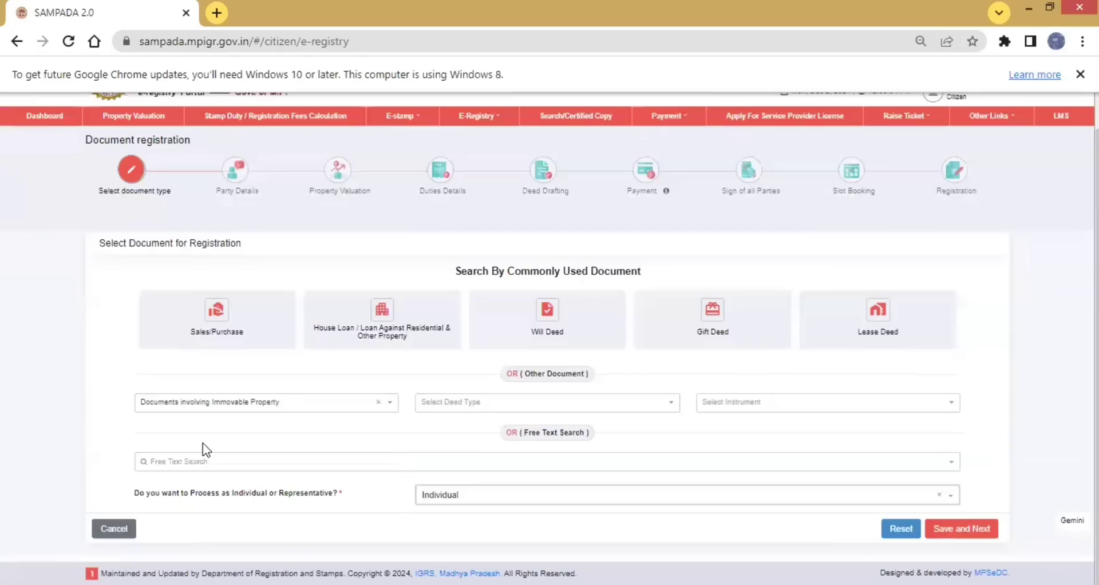
pyautogui.click(460, 402)
pyautogui.write('POWE')
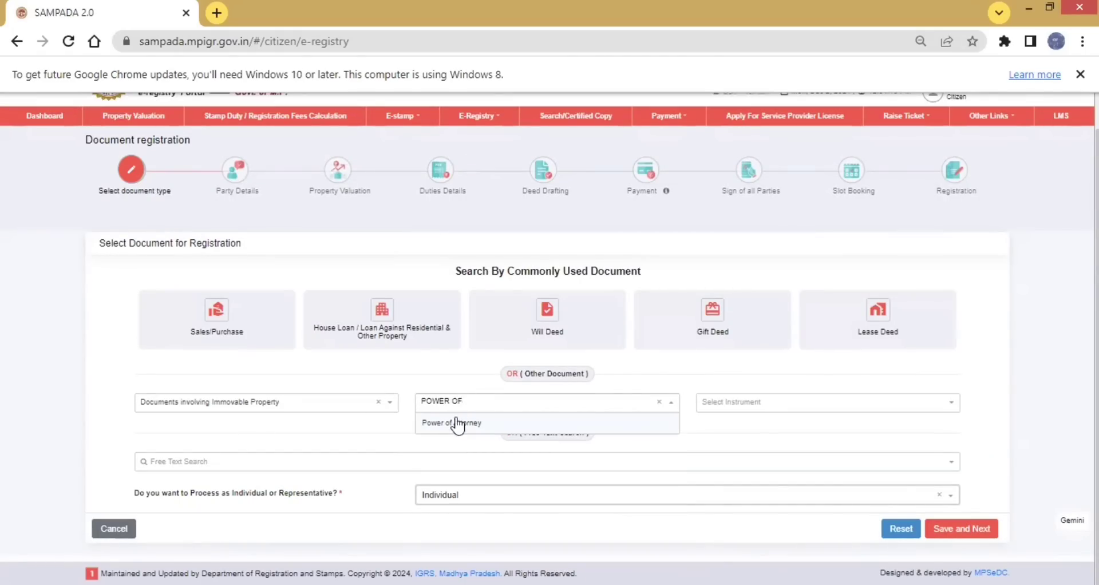
pyautogui.write('R OF')
pyautogui.click(456, 423)
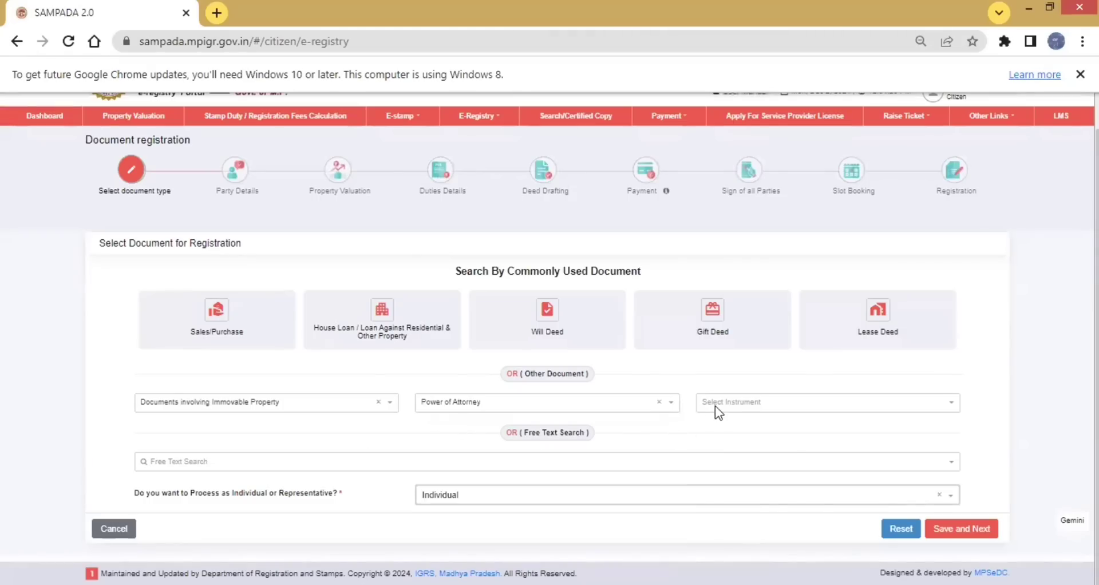
# Review the instruments and select Power of Attorney (i), for an agent who is a family member, given without consideration
pyautogui.click(715, 406)
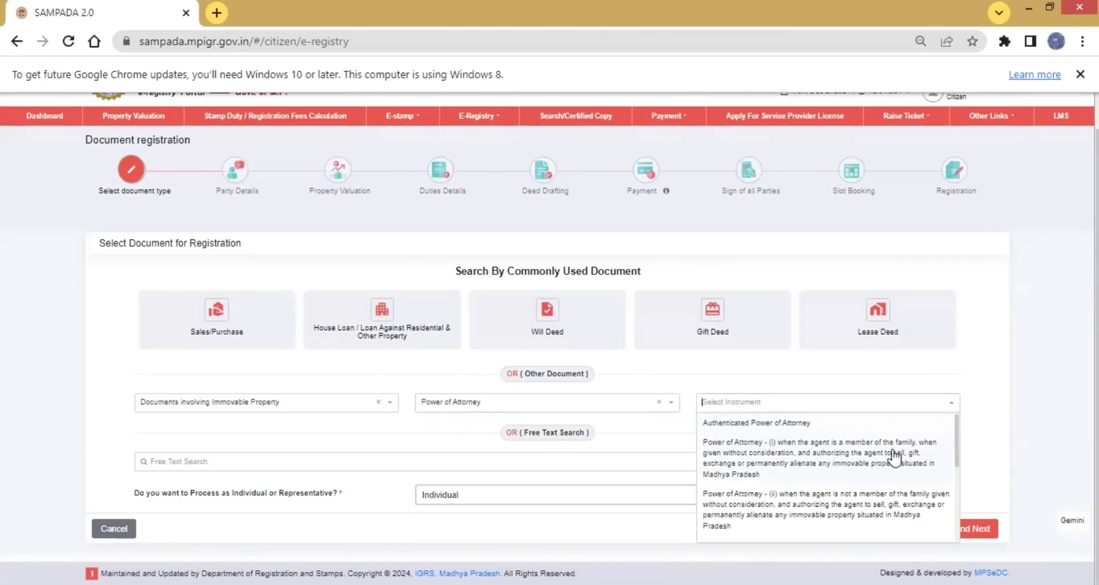
pyautogui.scroll(-1, 816, 473)
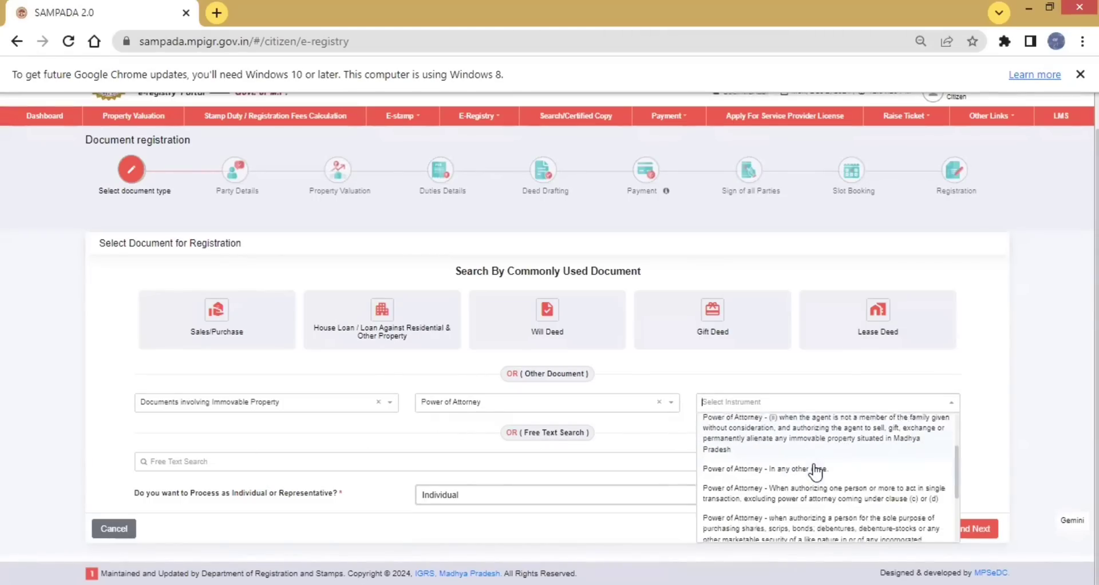
pyautogui.scroll(-3, 816, 473)
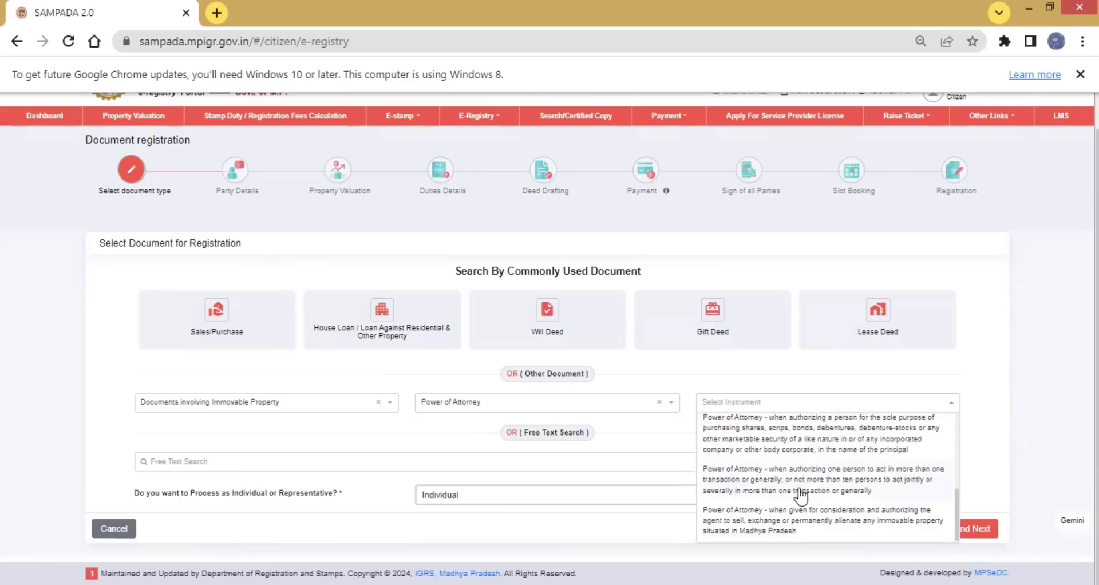
pyautogui.scroll(5, 801, 486)
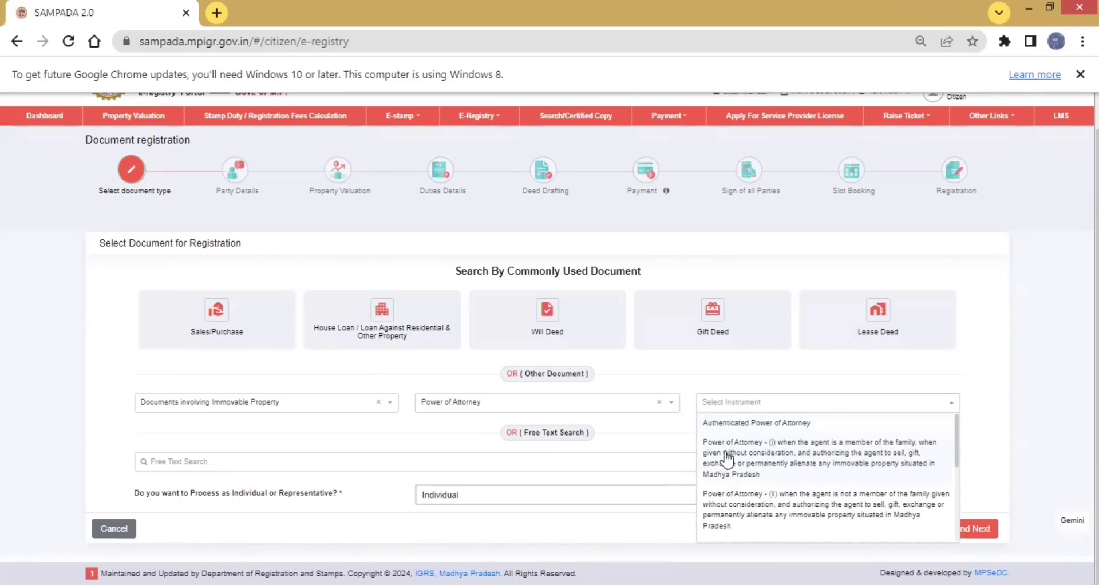
pyautogui.scroll(-5, 806, 472)
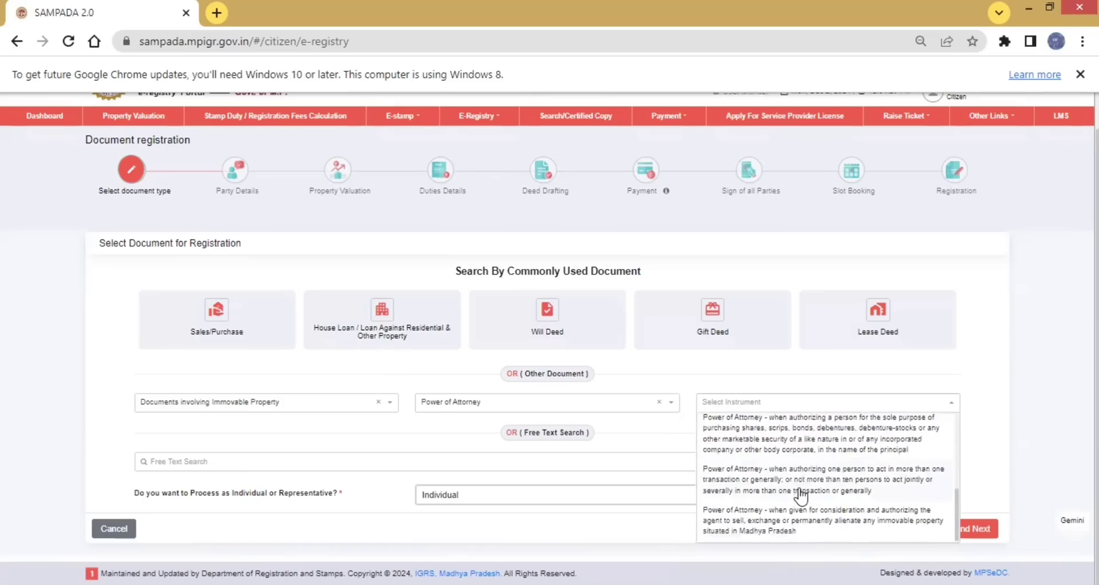
pyautogui.scroll(5, 800, 496)
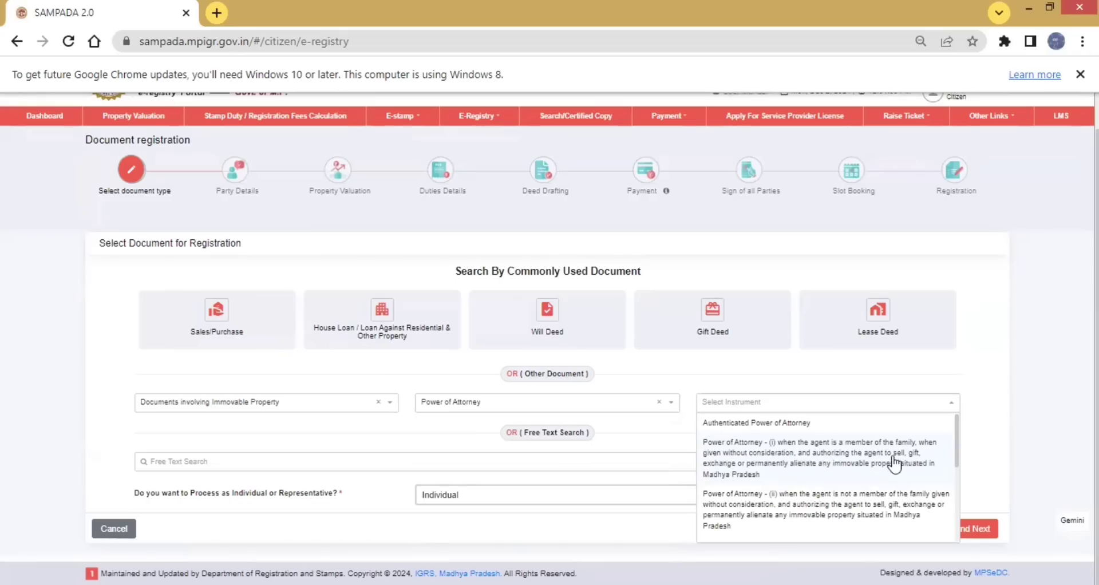
pyautogui.click(861, 464)
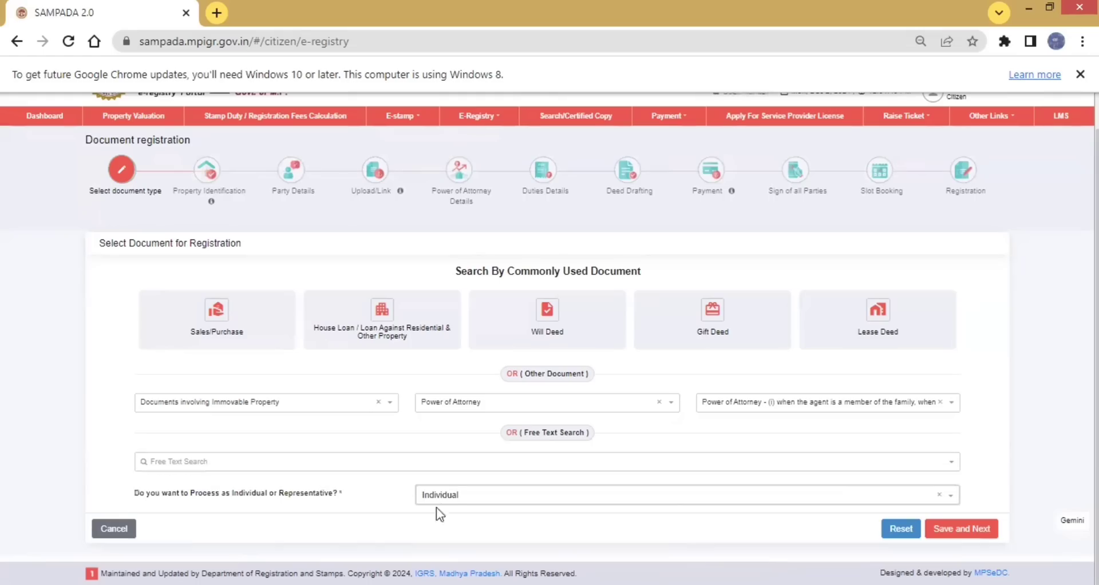
# Choose to process as Individual and save the document type selection to continue to property identification
pyautogui.click(707, 500)
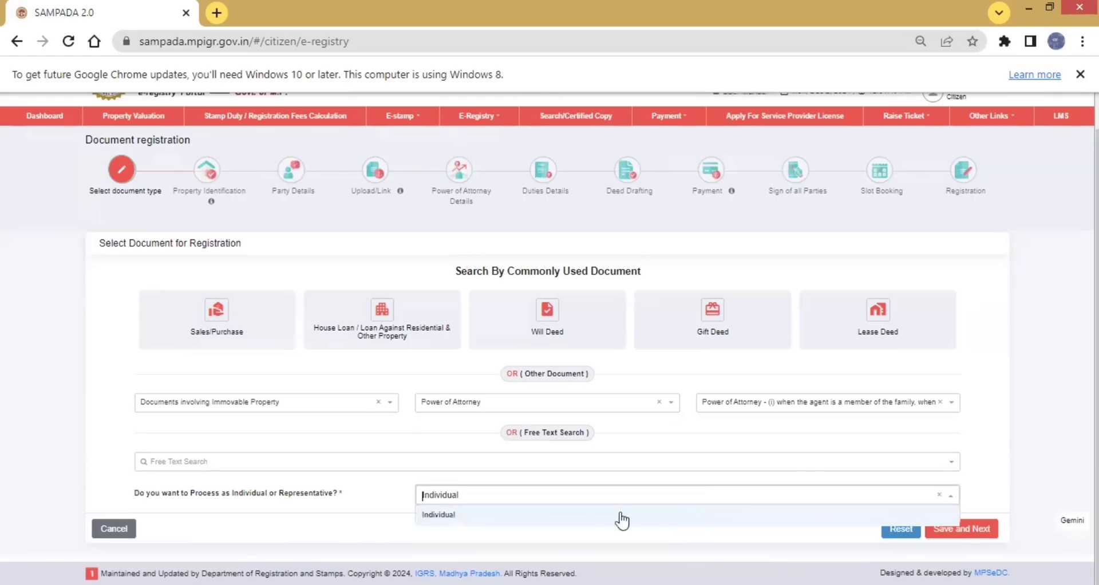
pyautogui.click(569, 515)
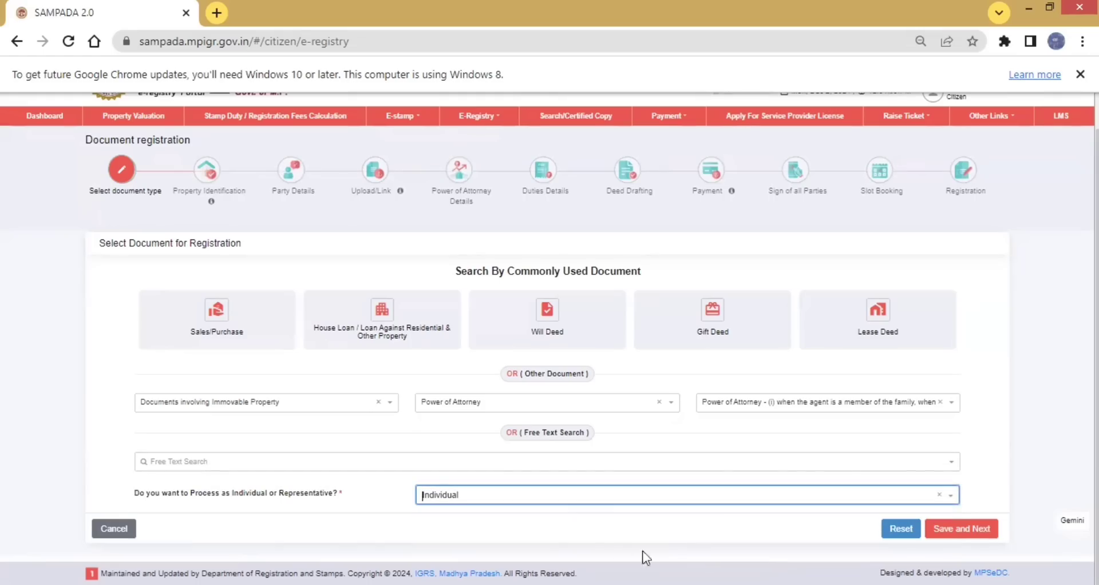
pyautogui.click(960, 531)
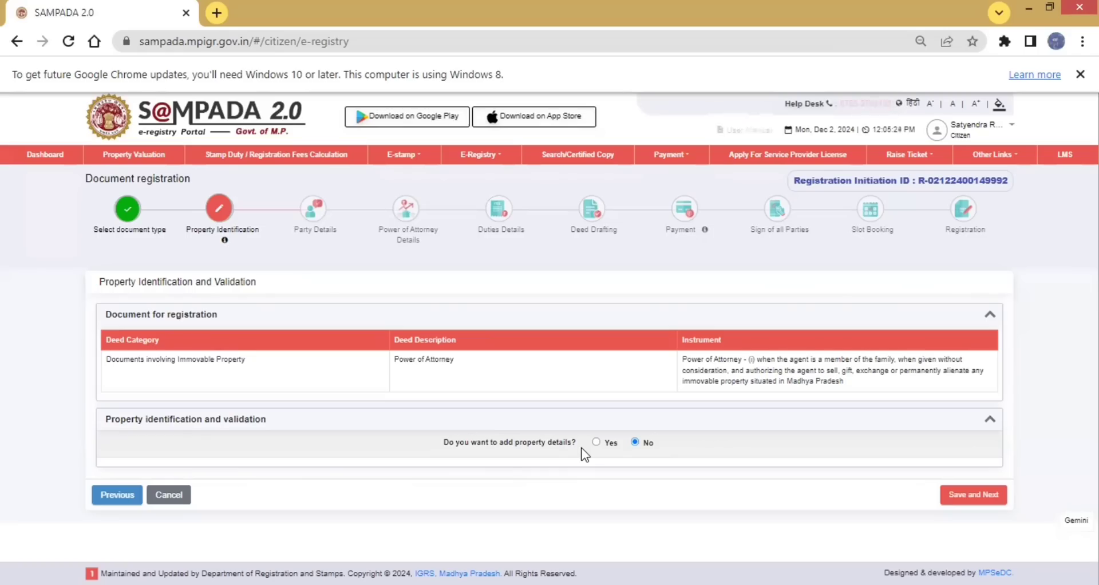
# Answer Yes to adding property details and open the property identification form
pyautogui.click(596, 442)
pyautogui.scroll(-2, 598, 455)
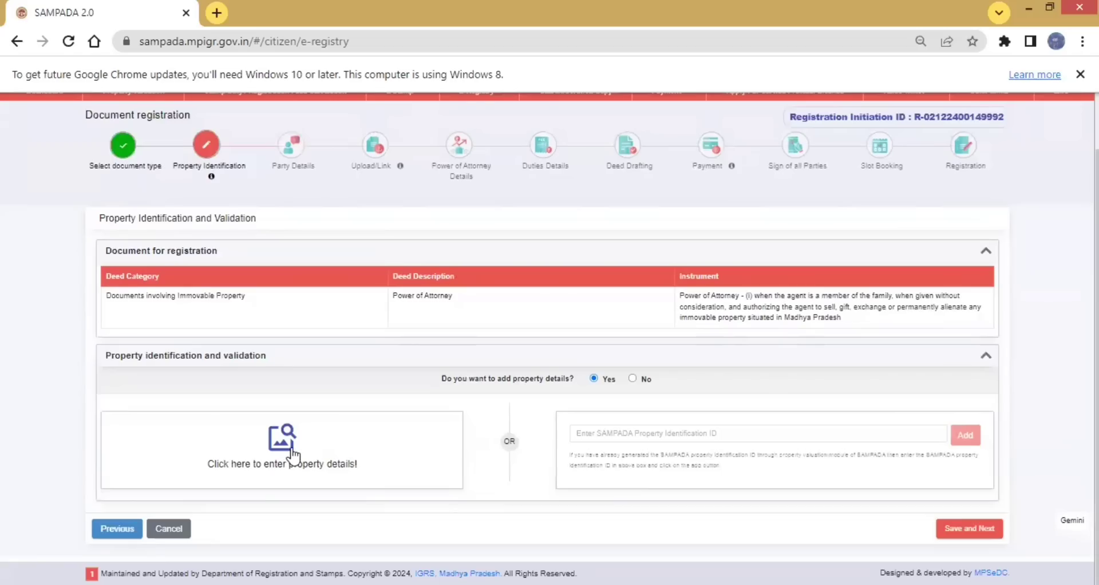
pyautogui.click(391, 426)
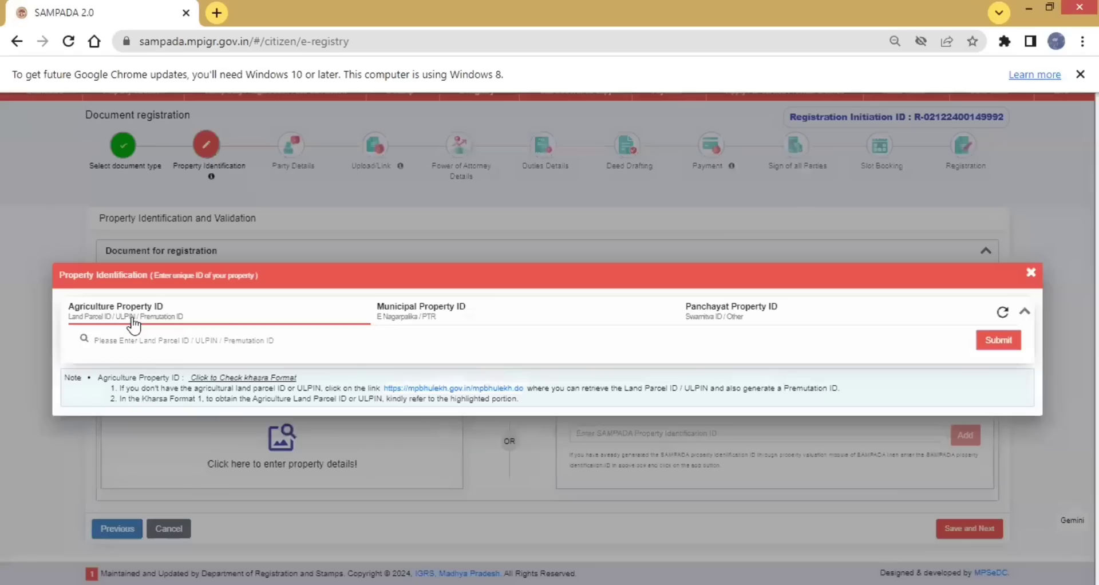
# Look up the agricultural property by its Land Parcel ID, then confirm and save the property location
pyautogui.click(162, 341)
pyautogui.click(133, 319)
pyautogui.click(162, 341)
pyautogui.click(129, 316)
pyautogui.click(162, 340)
pyautogui.click(162, 341)
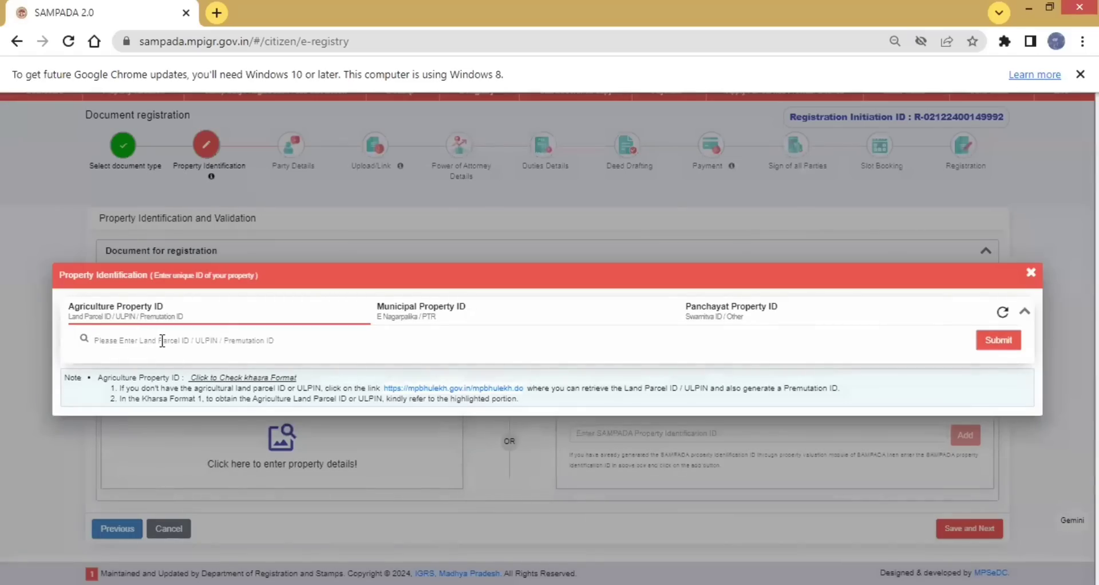
pyautogui.click(162, 341)
pyautogui.click(162, 341)
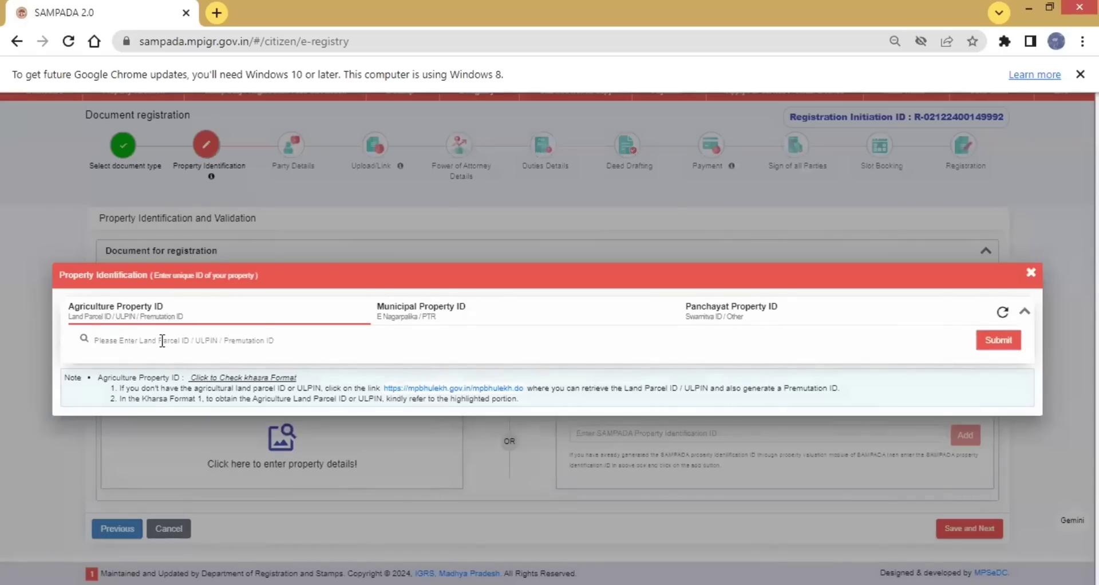
pyautogui.click(162, 341)
pyautogui.click(162, 341)
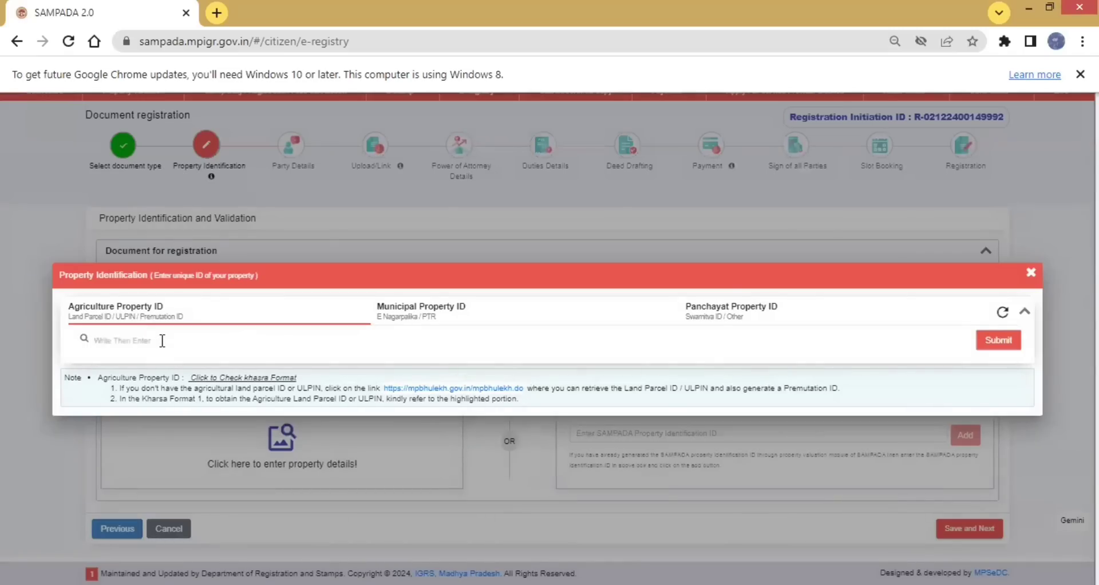
pyautogui.write('15144')
pyautogui.write('23823')
pyautogui.press('Return')
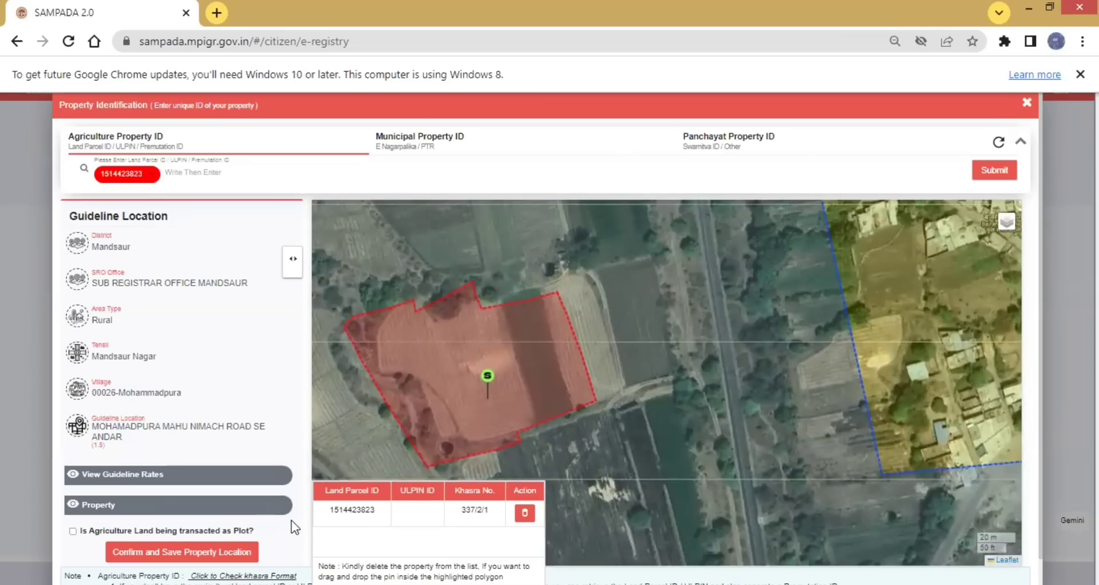
pyautogui.click(187, 553)
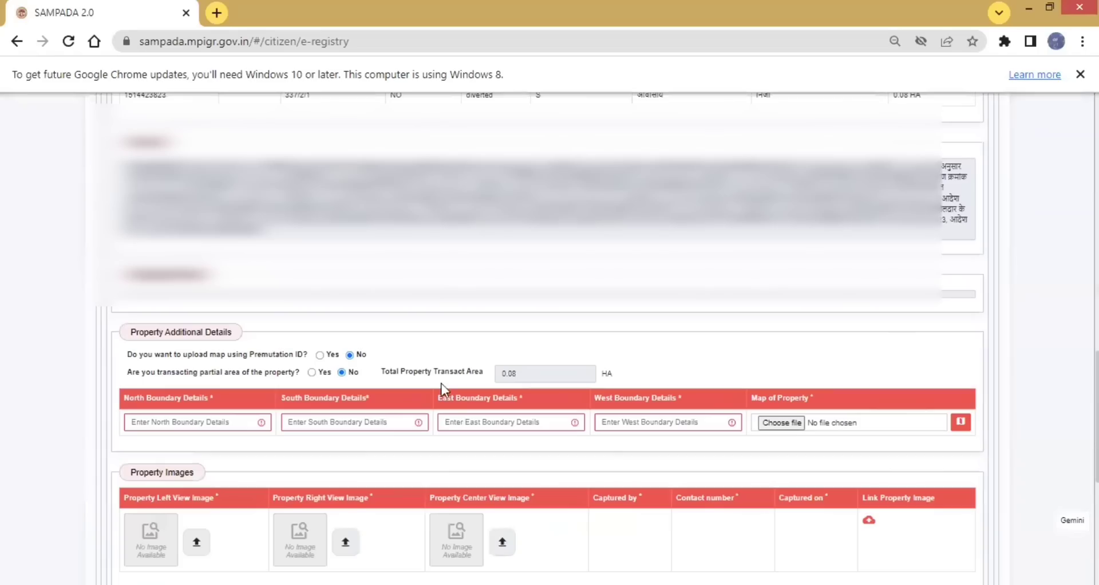
# Fill in the boundary details: north AGRICUITRAL LAND, south ROAD, east PLOT, west AGRICULTRAL LAND
pyautogui.click(211, 421)
pyautogui.click(210, 421)
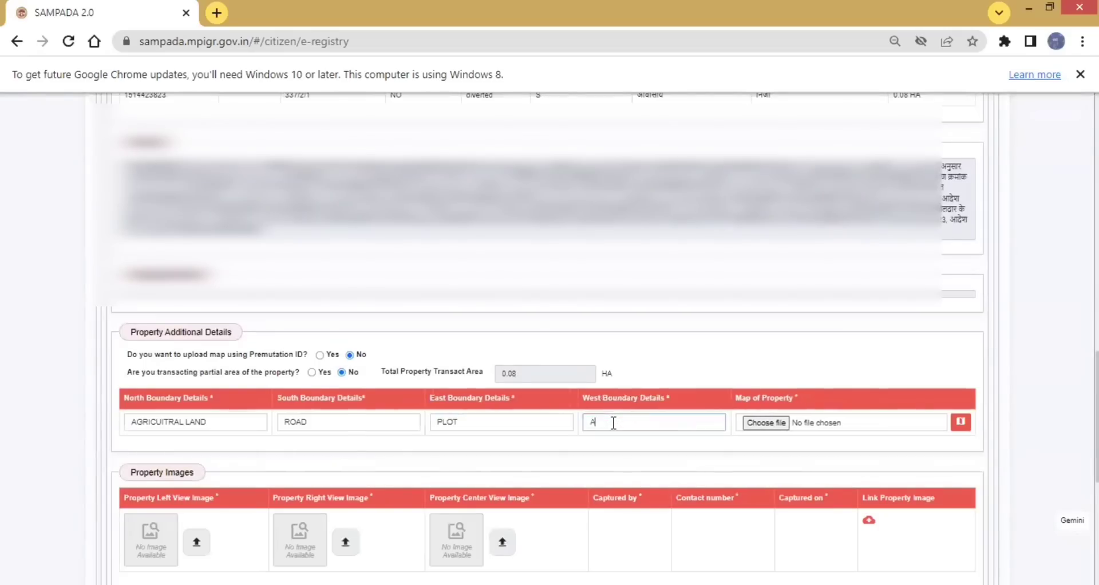
pyautogui.write('GRICULTRAL LAND')
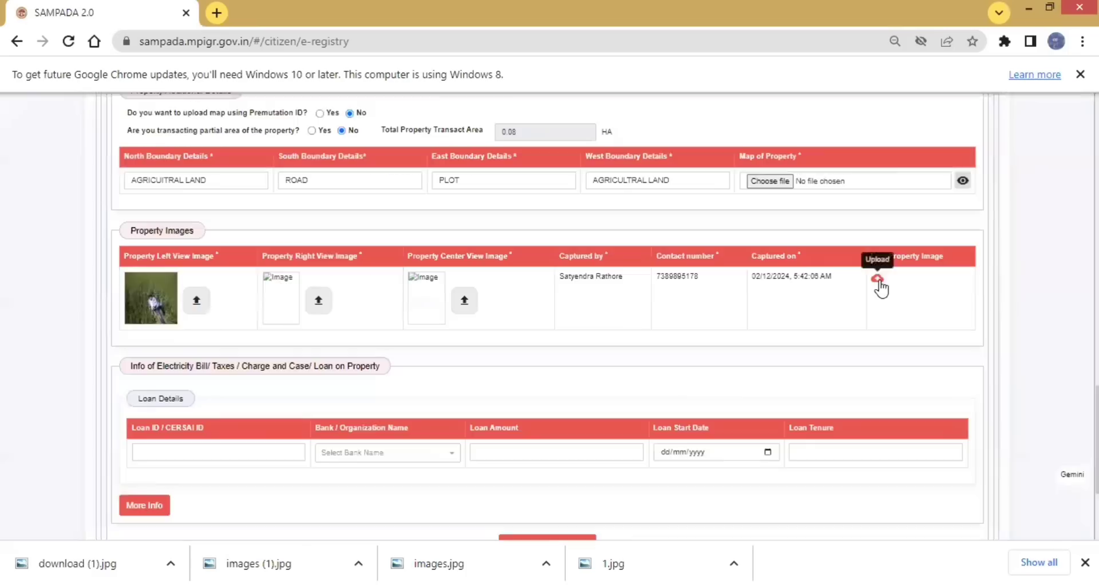
# Examine the Self, Other and reference ID options for linking property images, and close the dialog without saving
pyautogui.click(877, 279)
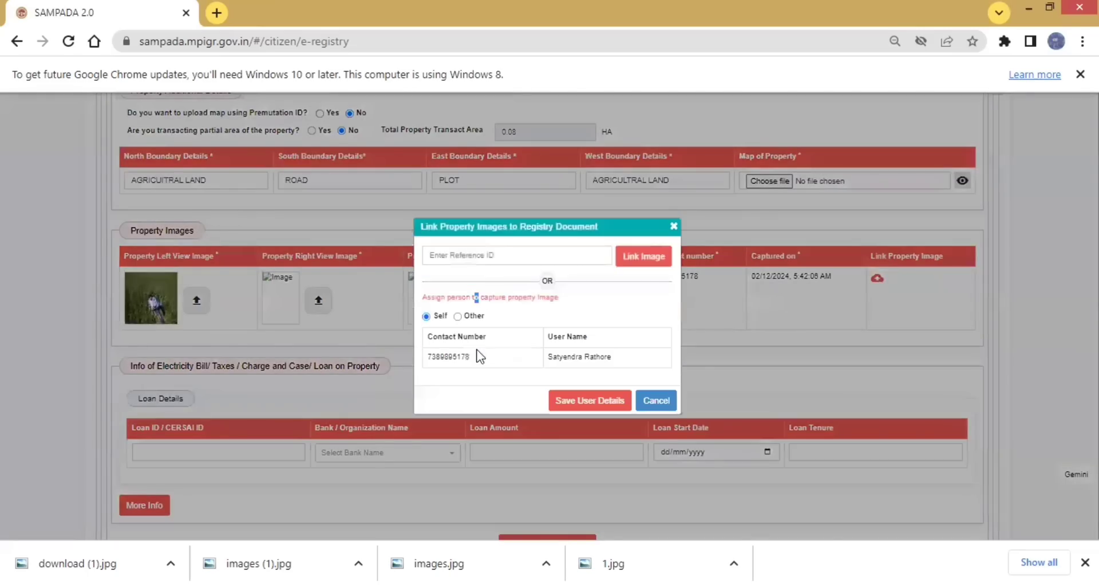
pyautogui.click(470, 349)
pyautogui.click(456, 317)
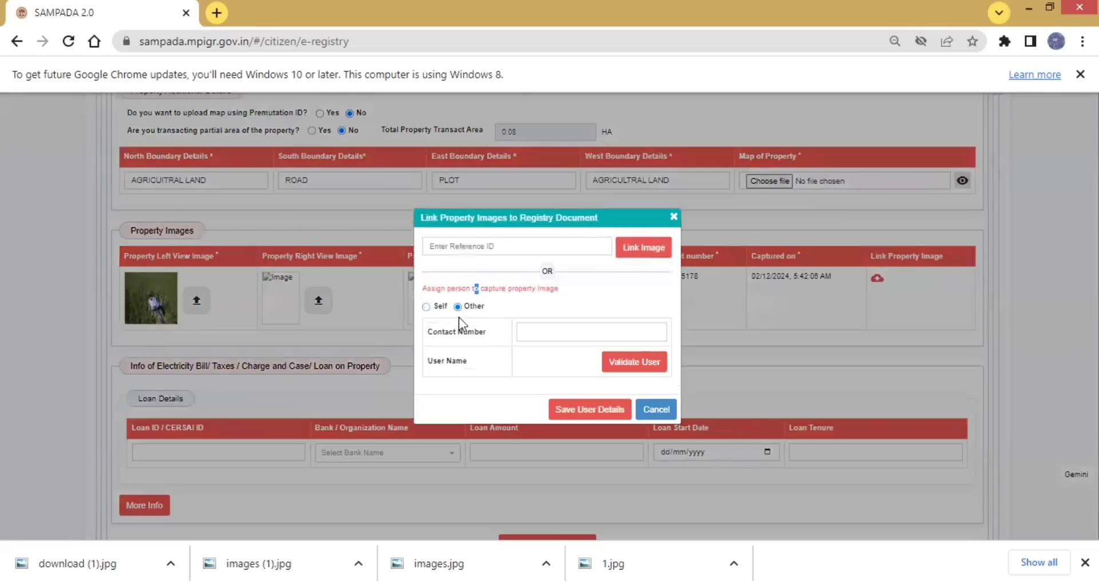
pyautogui.click(546, 330)
pyautogui.click(475, 248)
pyautogui.click(674, 216)
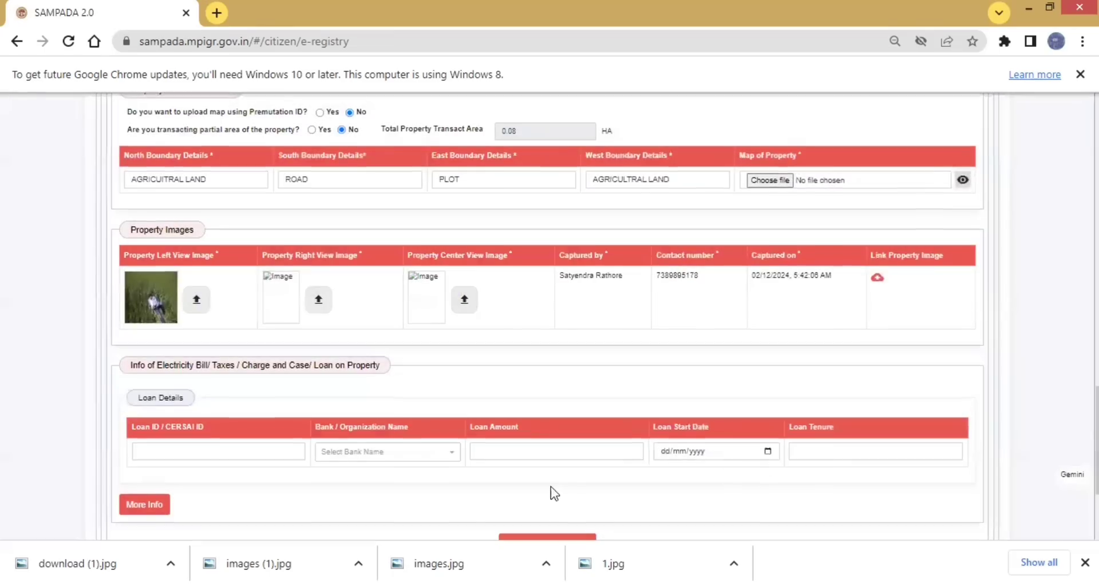
pyautogui.scroll(-3, 551, 486)
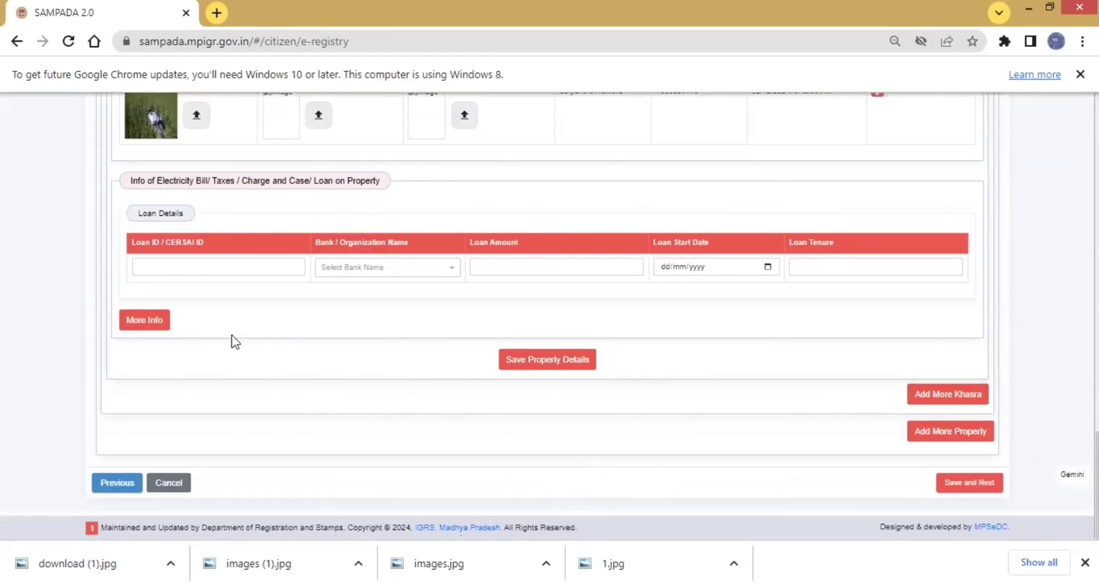
# Save the agricultural property's details, leaving the loan fields blank, and continue to the party details stage
pyautogui.scroll(3, 258, 260)
pyautogui.scroll(-3, 261, 262)
pyautogui.click(556, 359)
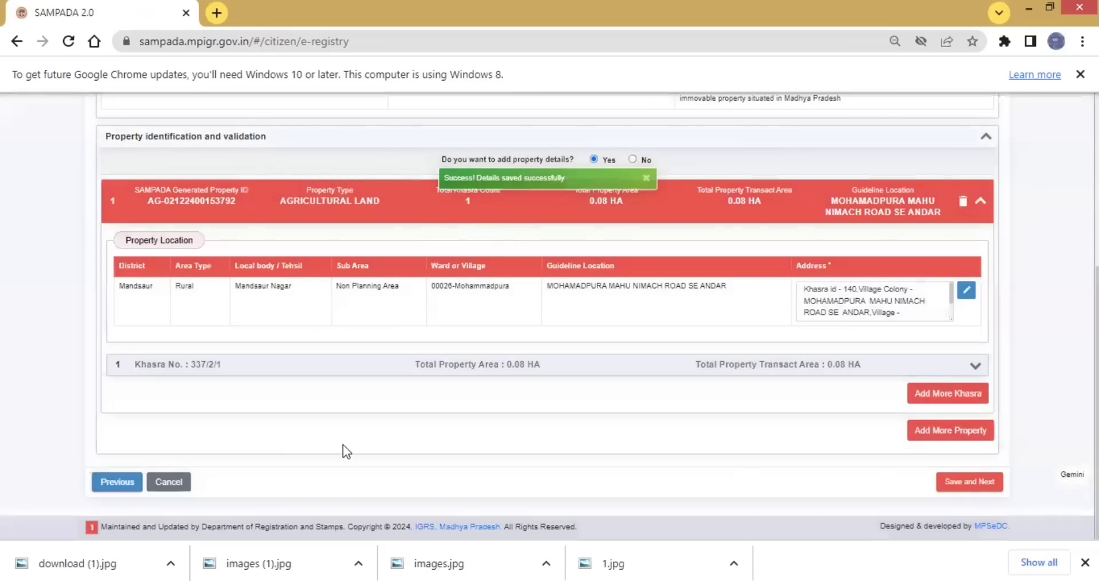
pyautogui.click(967, 483)
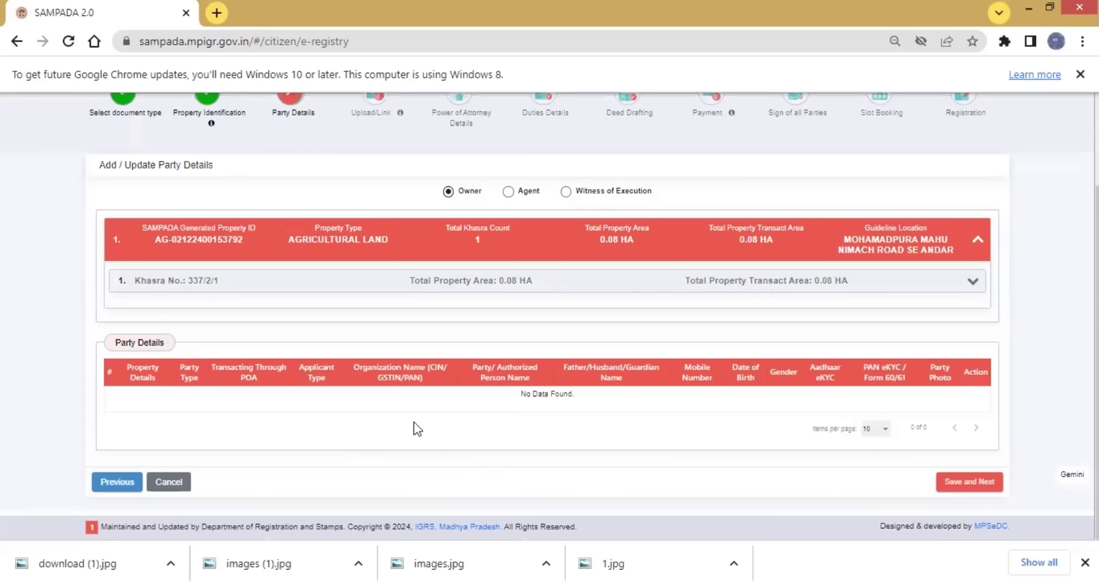
# Choose Agent as the party, set the applicant type to Individual, and answer Yes for SAMPADA registered user
pyautogui.click(507, 192)
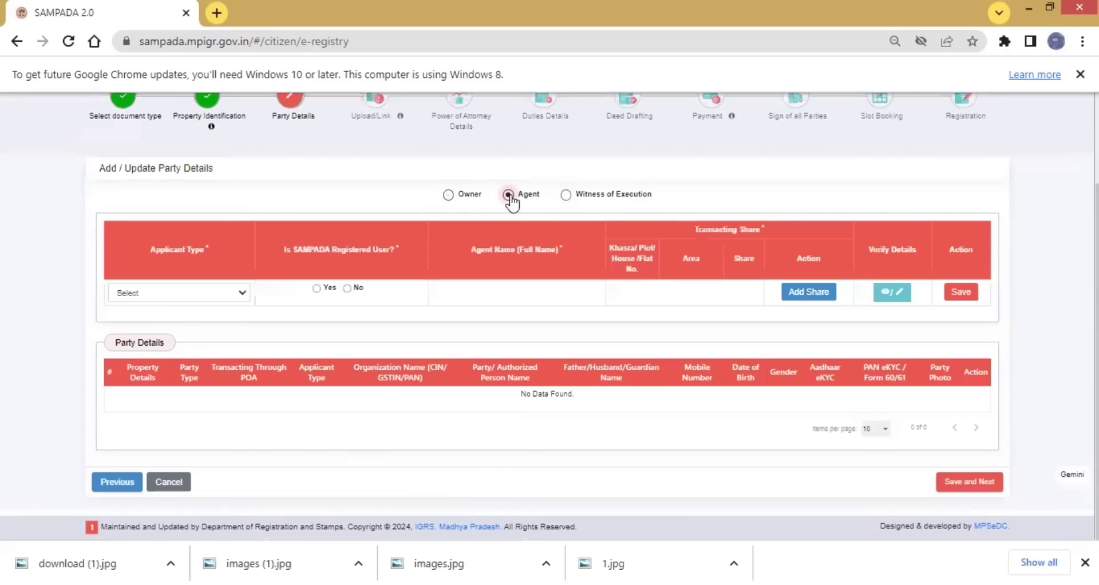
pyautogui.click(243, 293)
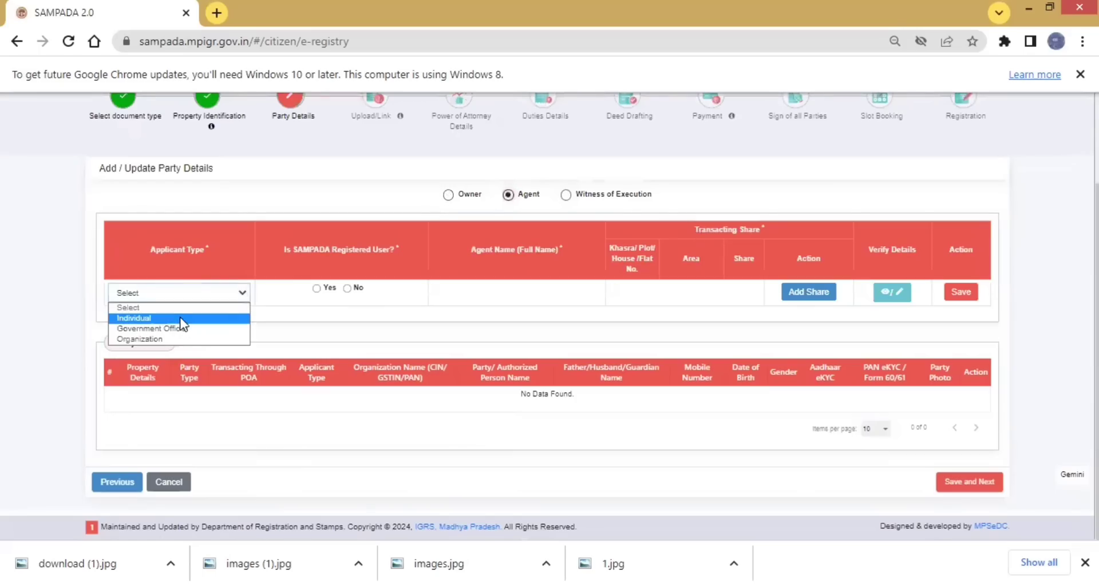
pyautogui.click(181, 320)
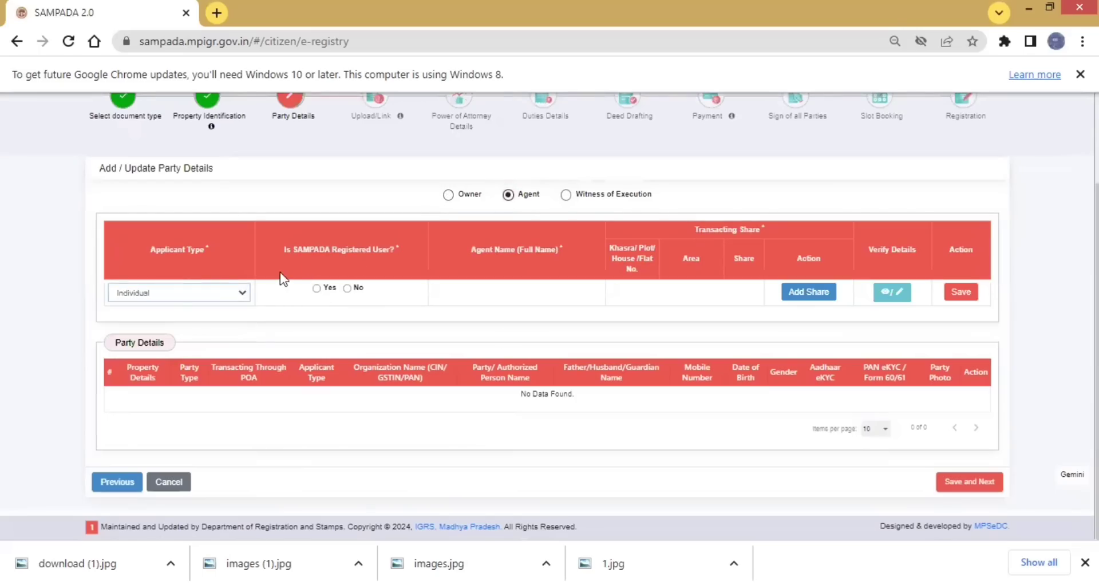
pyautogui.click(316, 288)
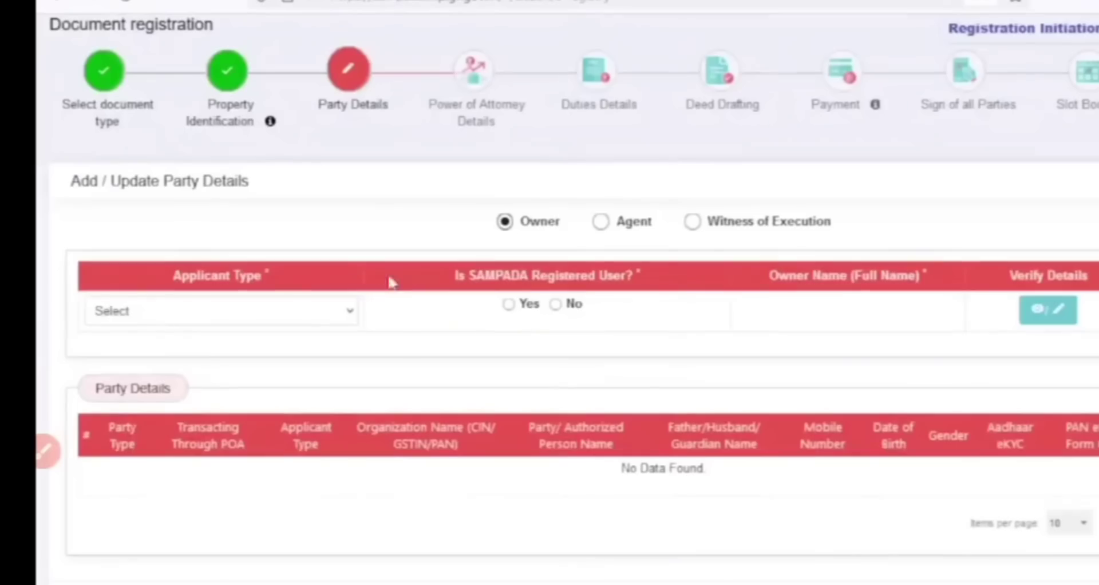
# Set the owner's applicant type to Individual in the party details
pyautogui.click(221, 312)
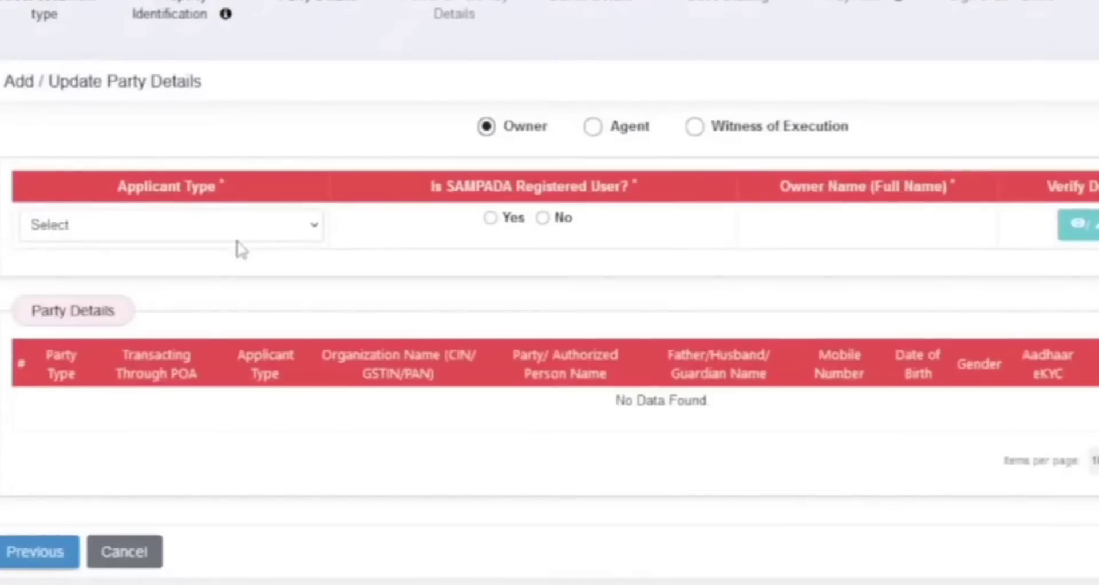
pyautogui.click(261, 312)
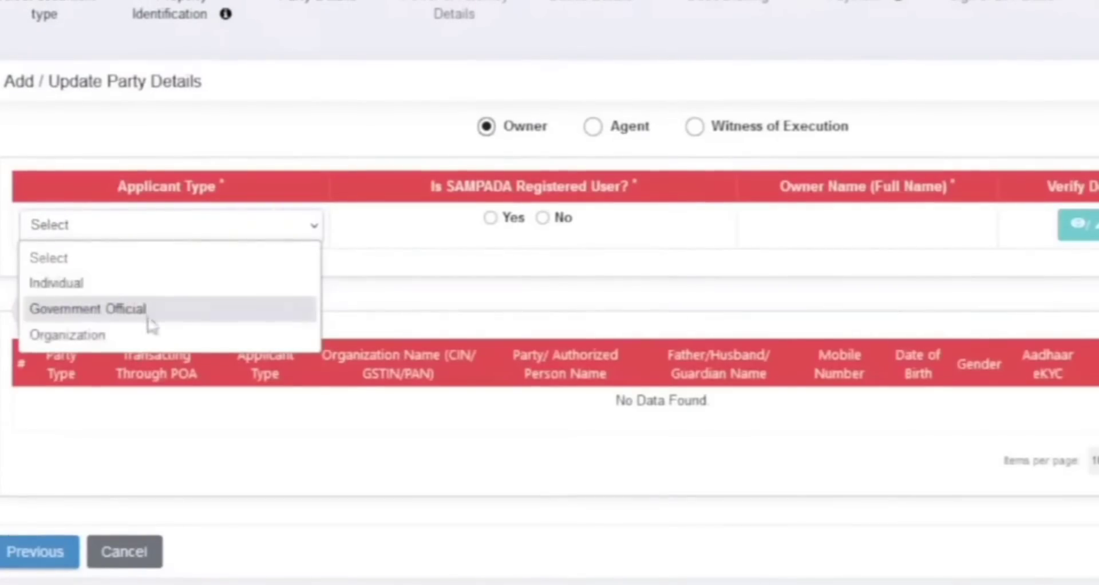
pyautogui.click(91, 289)
pyautogui.moveTo(431, 187); pyautogui.dragTo(630, 187)
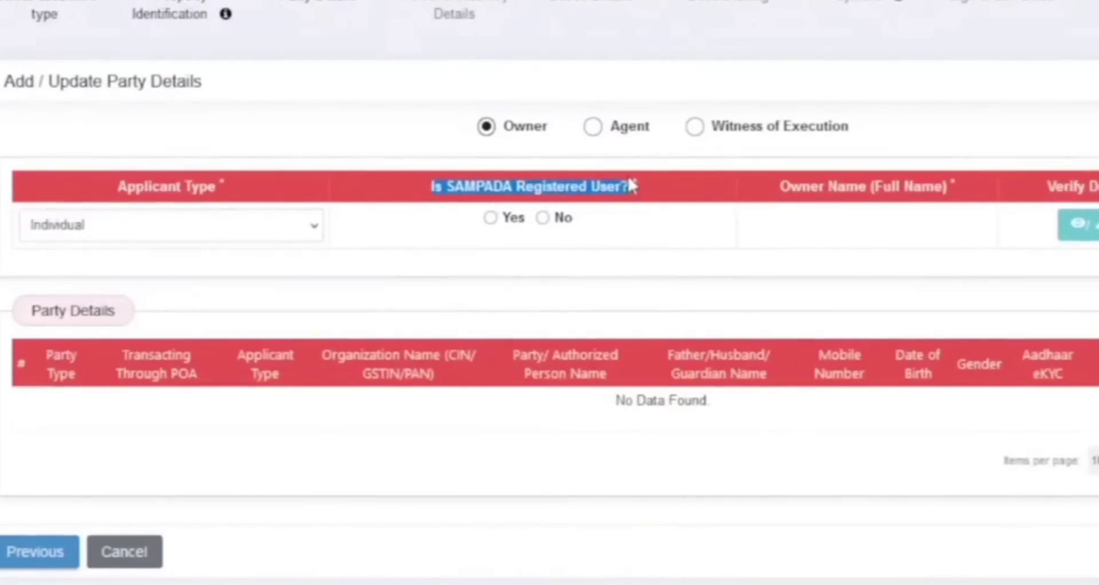
# Check the sign-up form for an unregistered owner, and answer Yes for SAMPADA registered user to reach mobile verification
pyautogui.click(542, 218)
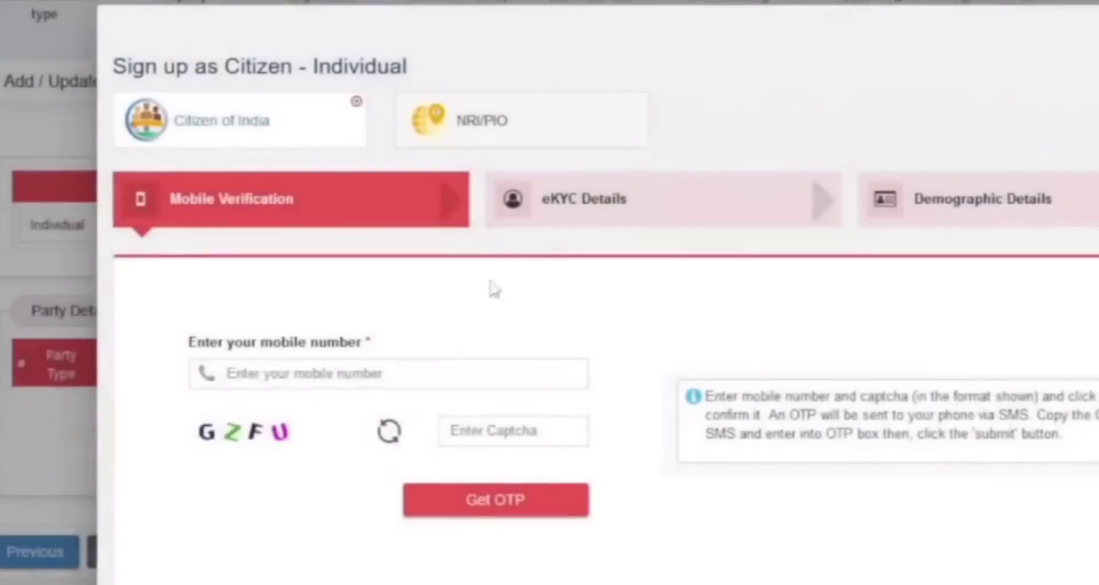
pyautogui.moveTo(588, 221); pyautogui.dragTo(780, 226)
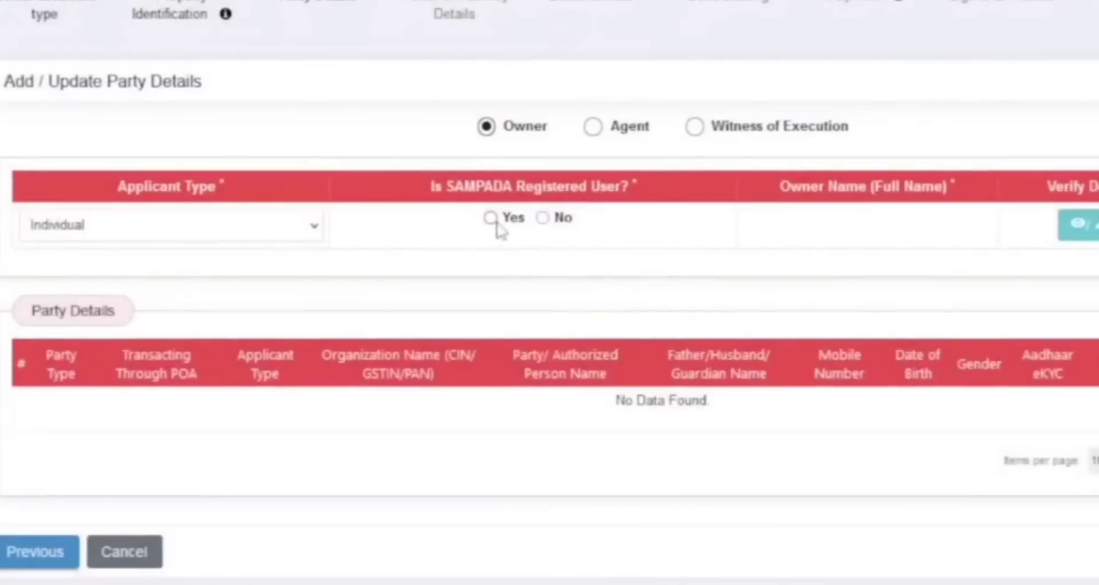
pyautogui.click(493, 219)
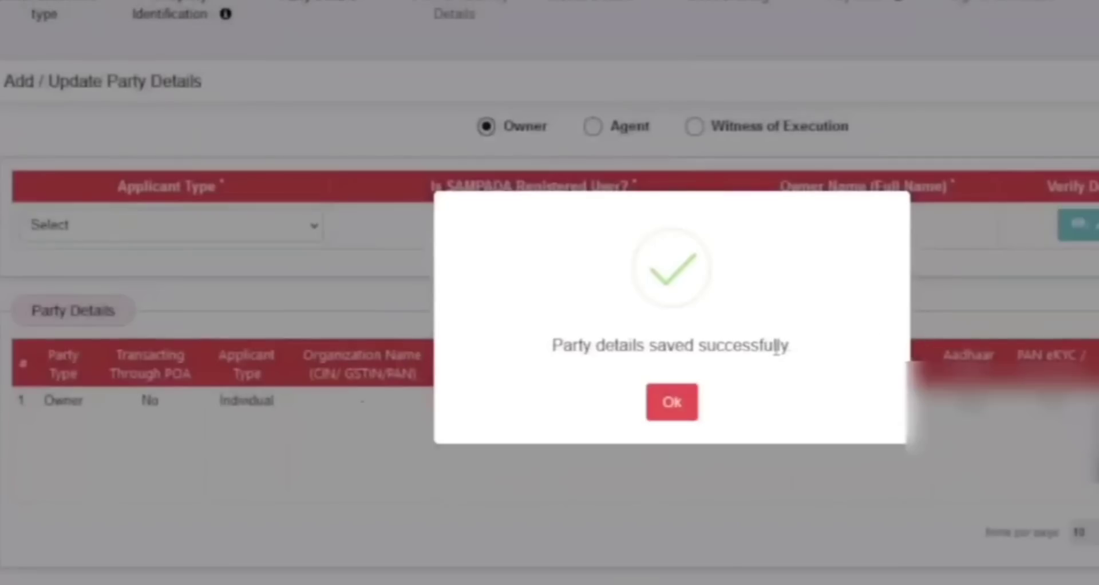
pyautogui.click(667, 400)
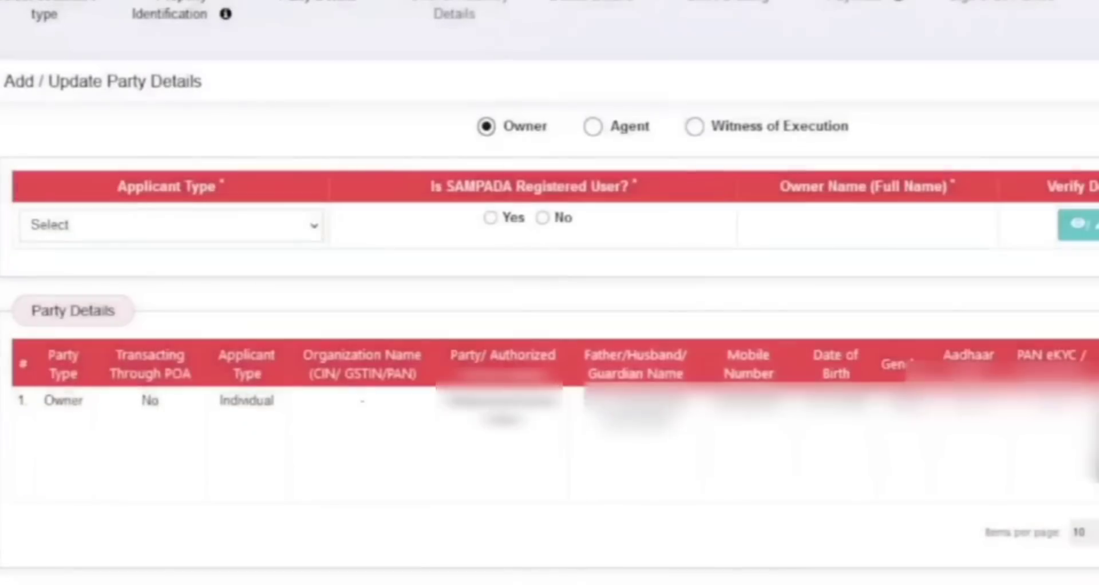
# Choose Agent as the party with applicant type Individual, and save the listed parties to continue to Power of Attorney Details
pyautogui.click(596, 133)
pyautogui.click(147, 231)
pyautogui.click(105, 285)
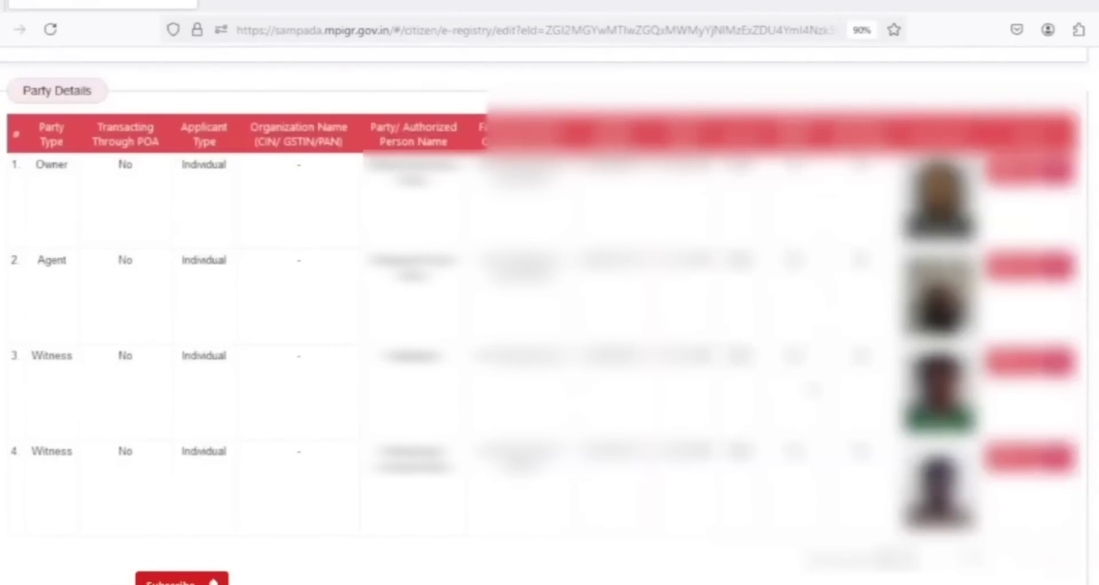
pyautogui.scroll(-2, 550, 286)
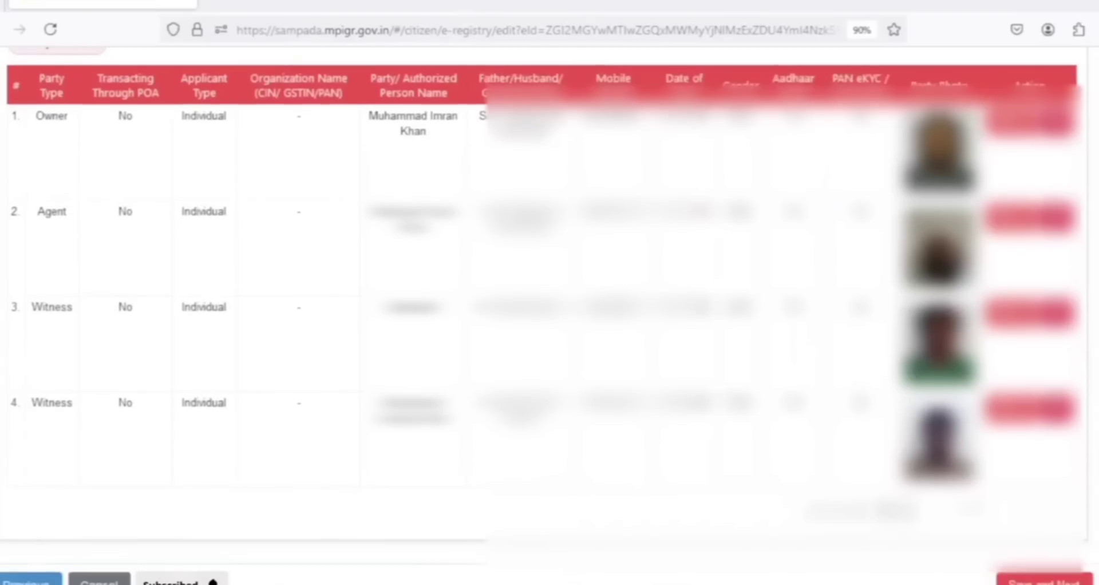
pyautogui.click(1033, 580)
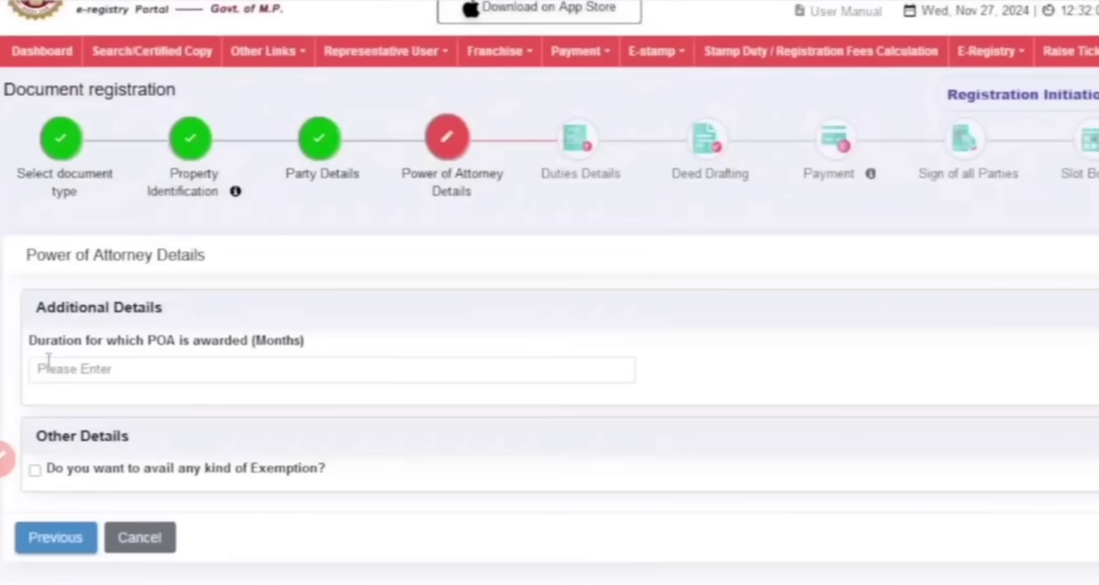
# Set the duration for which the POA is awarded to 60 months under the additional details
pyautogui.moveTo(28, 303); pyautogui.dragTo(262, 303)
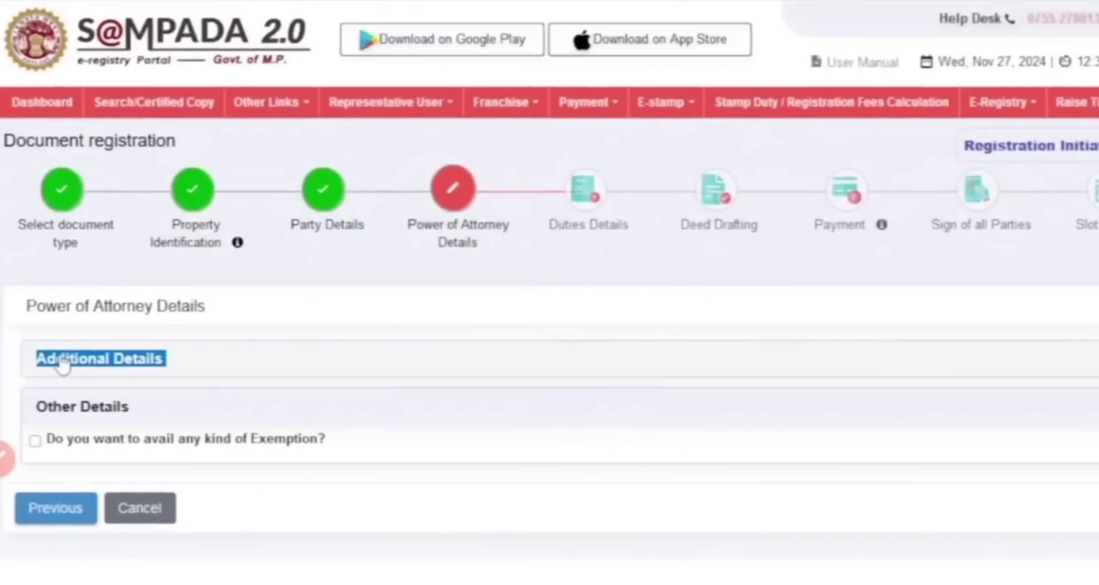
pyautogui.click(86, 365)
pyautogui.scroll(-1, 90, 374)
pyautogui.click(84, 378)
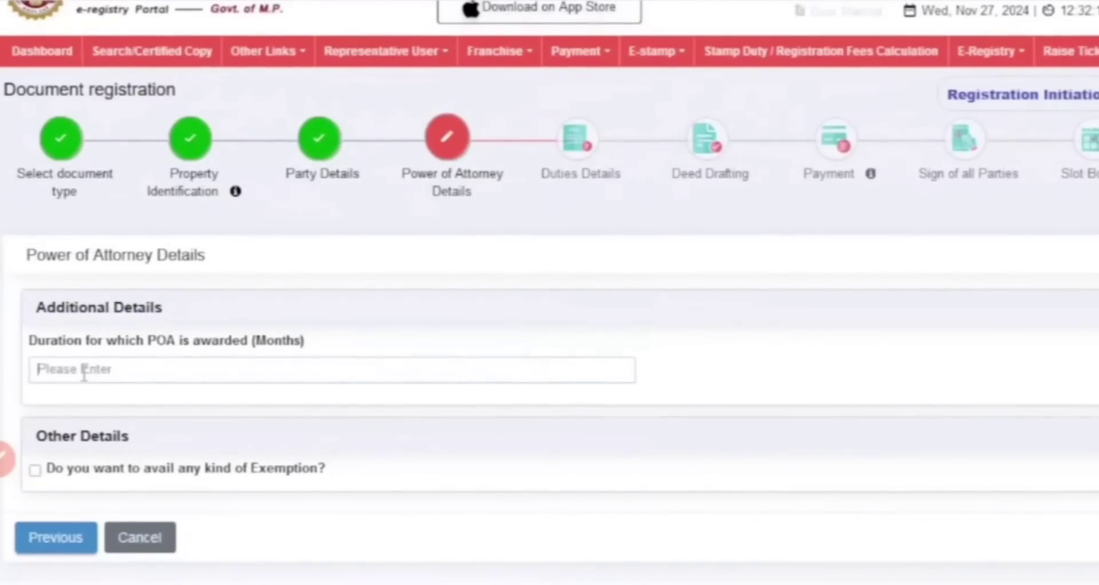
pyautogui.write('60')
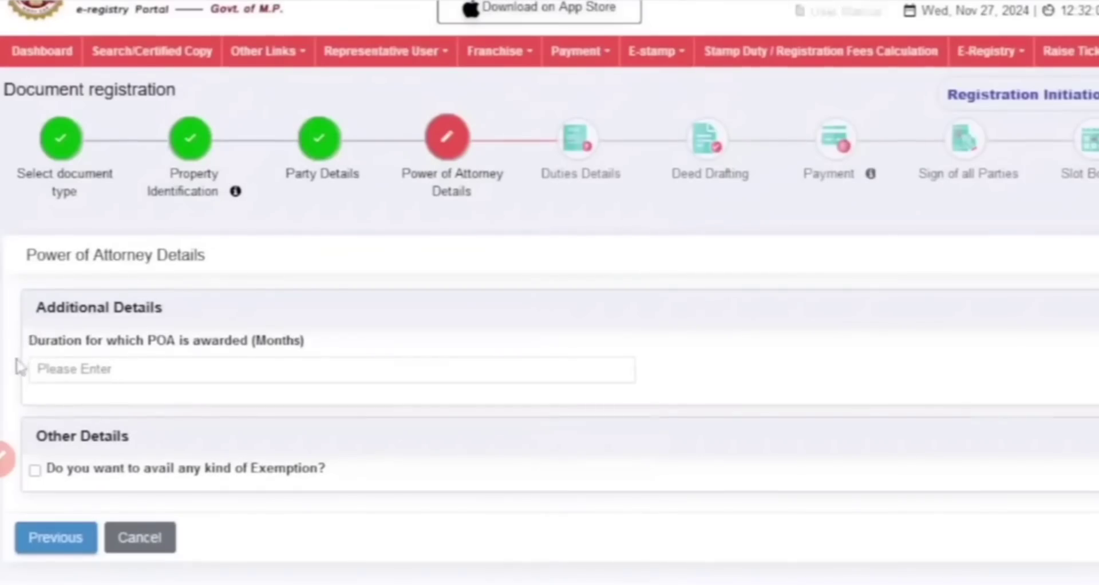
pyautogui.click(58, 309)
pyautogui.click(88, 359)
pyautogui.scroll(-1, 89, 375)
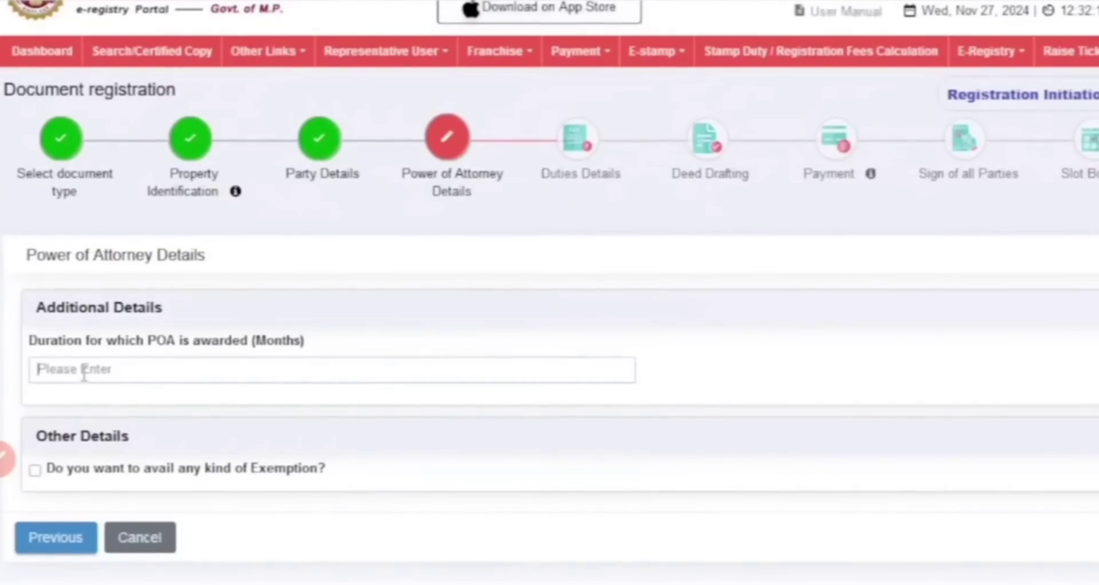
pyautogui.write('60')
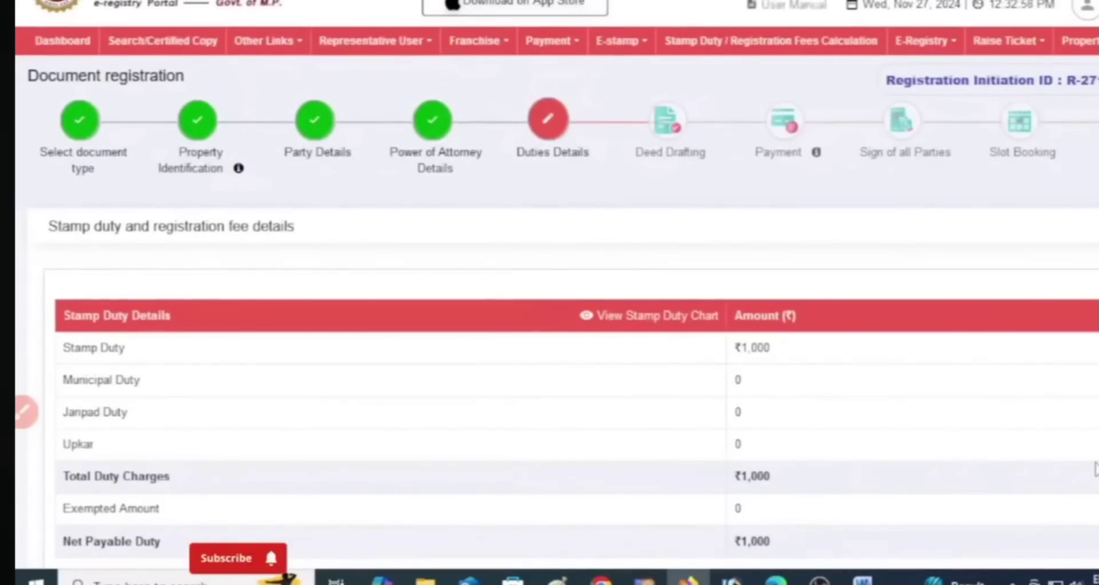
# Review the total duty charges, registration fees and payable amounts on the stamp duty and registration fee details
pyautogui.scroll(-5, 1049, 463)
pyautogui.doubleClick(753, 229)
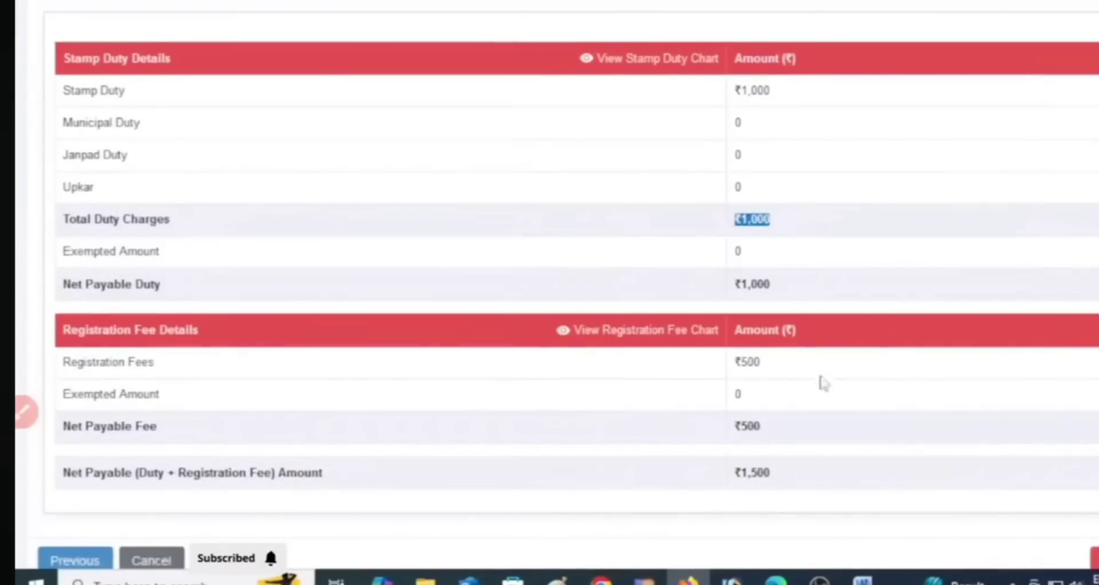
pyautogui.doubleClick(773, 367)
pyautogui.scroll(-2, 784, 405)
pyautogui.doubleClick(753, 395)
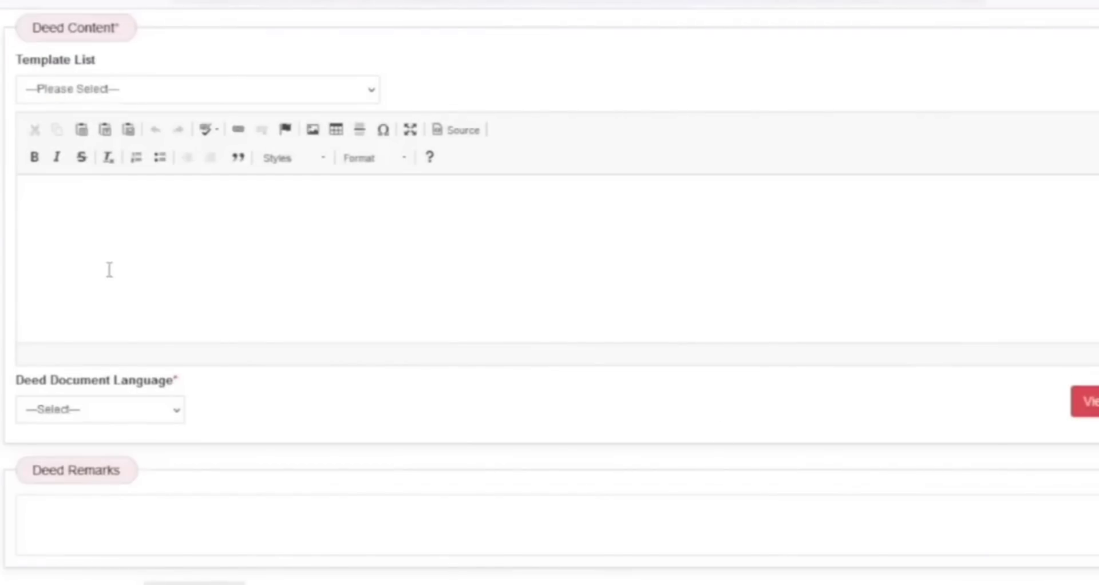
# Open the user deed template list from the E-Registry section and start adding a new user deed template
pyautogui.scroll(2, 233, 360)
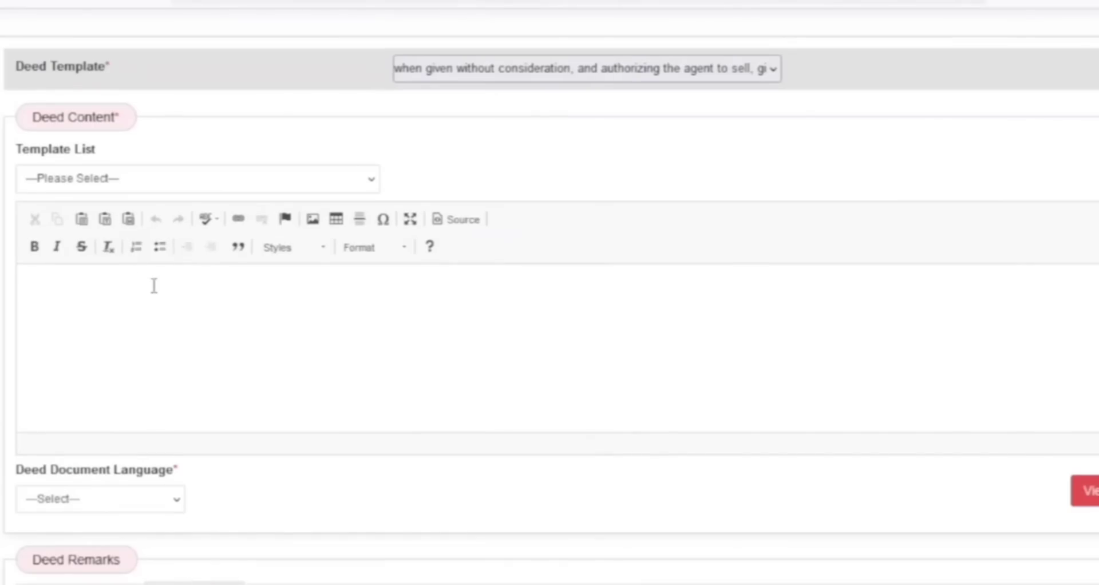
pyautogui.scroll(1, 549, 343)
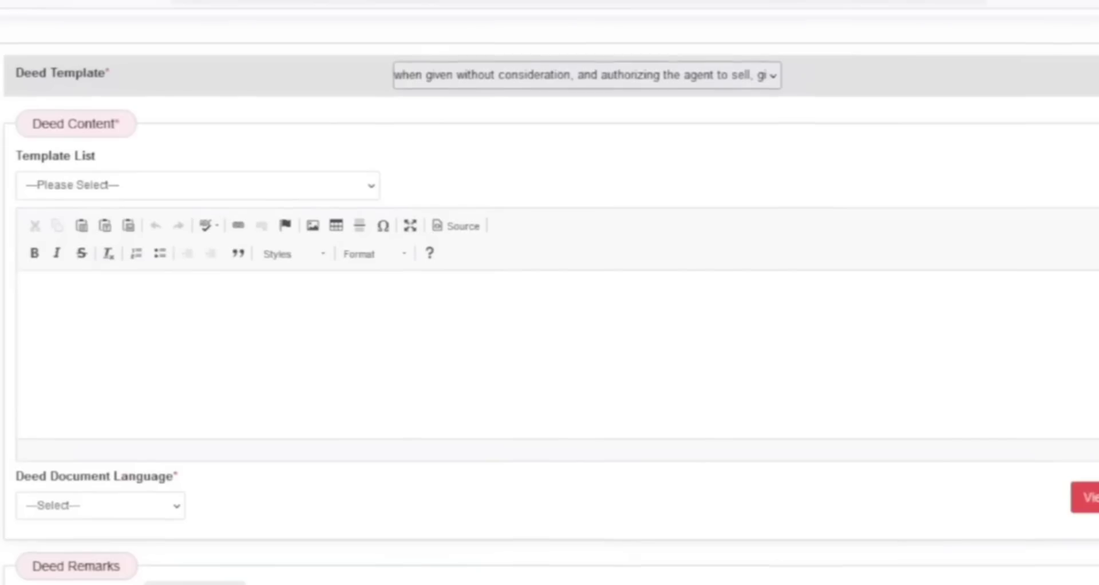
pyautogui.scroll(5, 812, 298)
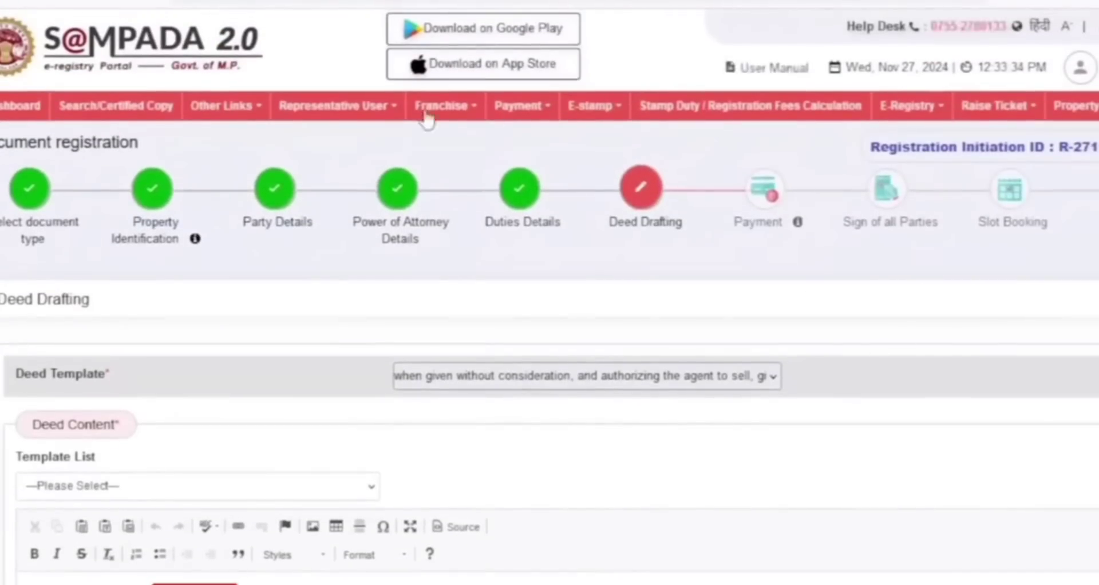
pyautogui.click(889, 107)
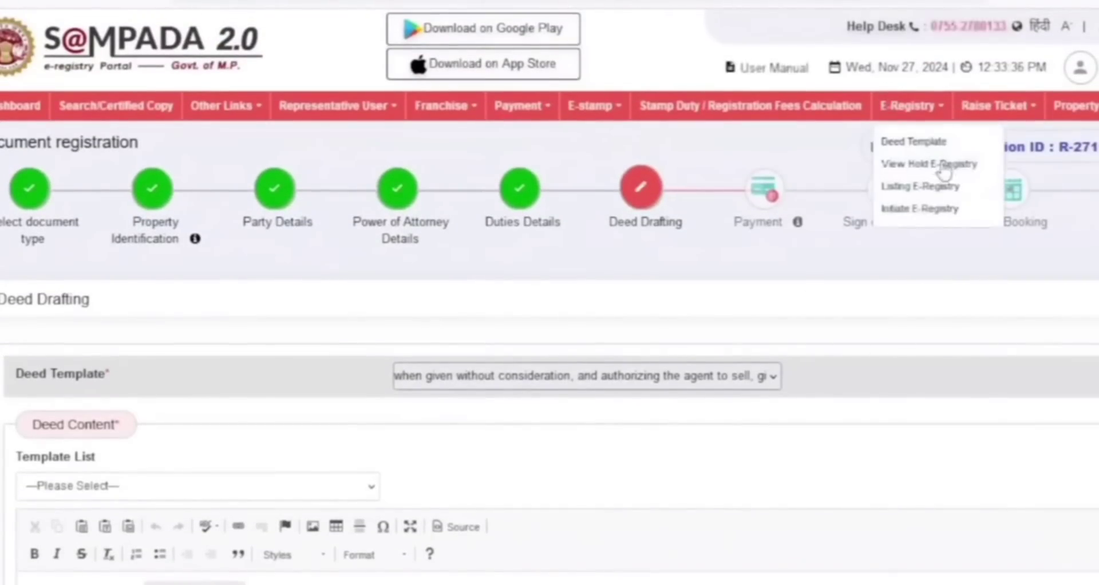
pyautogui.click(923, 148)
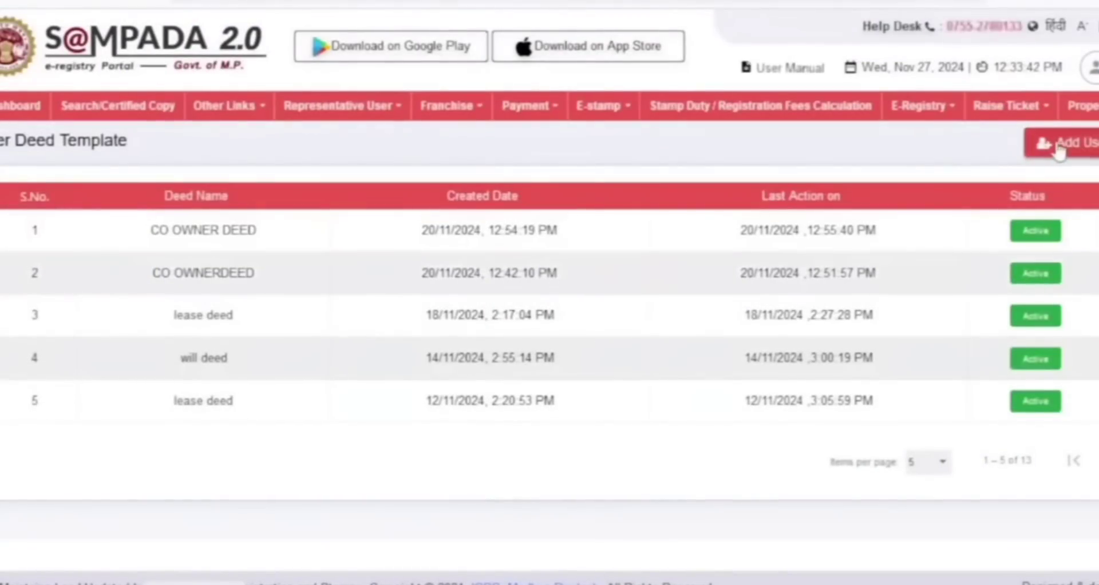
pyautogui.click(1059, 143)
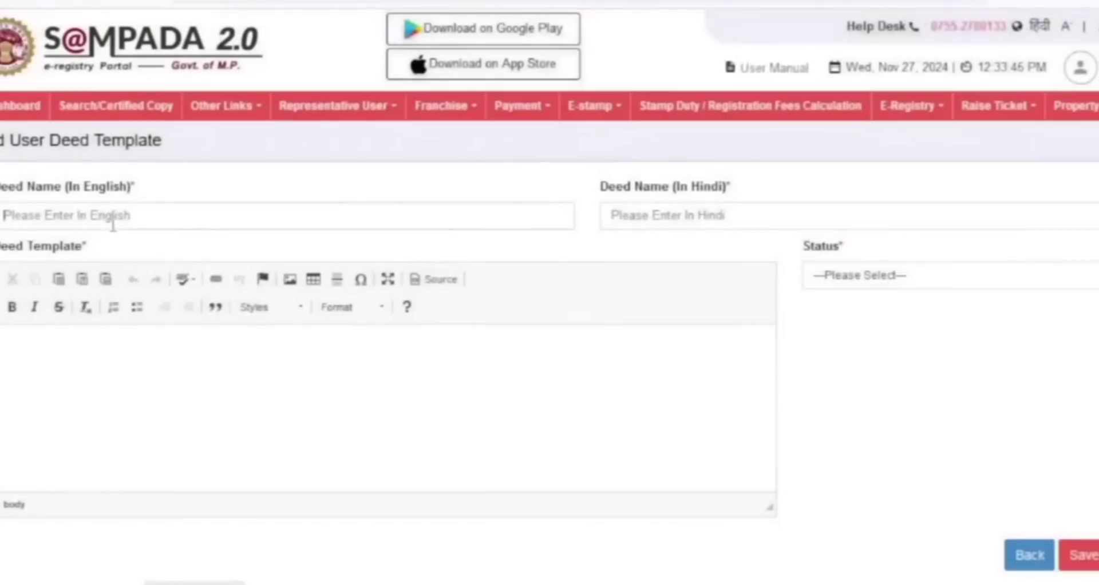
# Name the deed template "power of attorney" in English and "पॉवर ऑफ़ अटॉर्नी" in Hindi, with status Active
pyautogui.click(112, 223)
pyautogui.write('power of at')
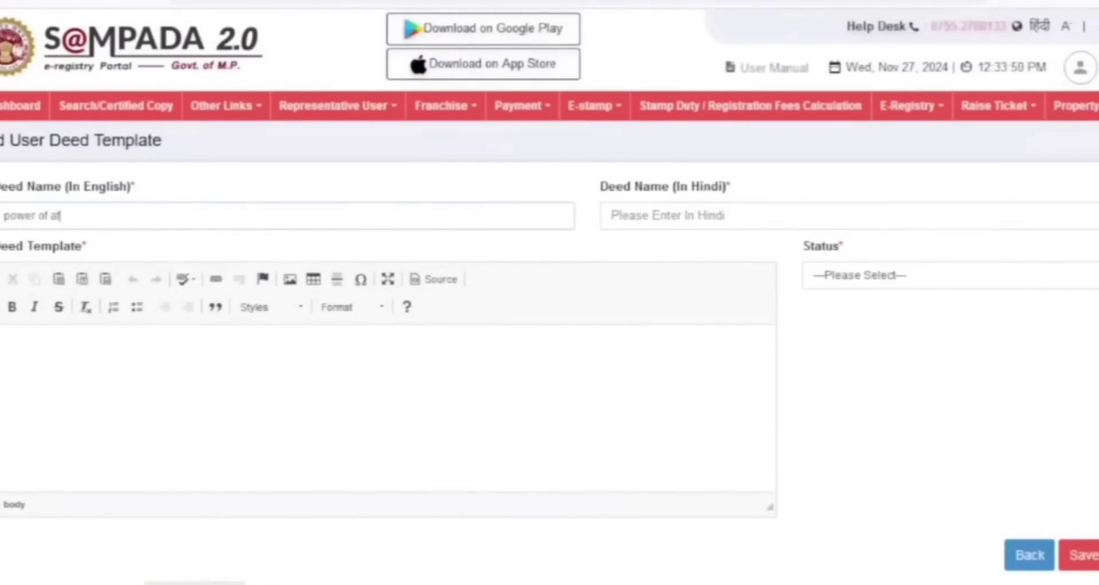
pyautogui.write('torney')
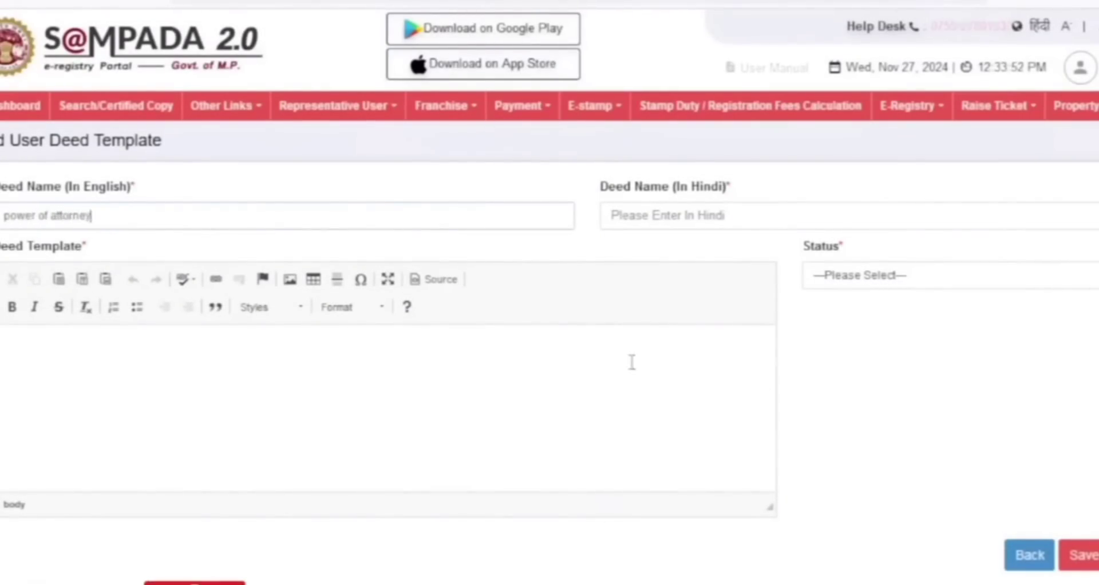
pyautogui.click(963, 392)
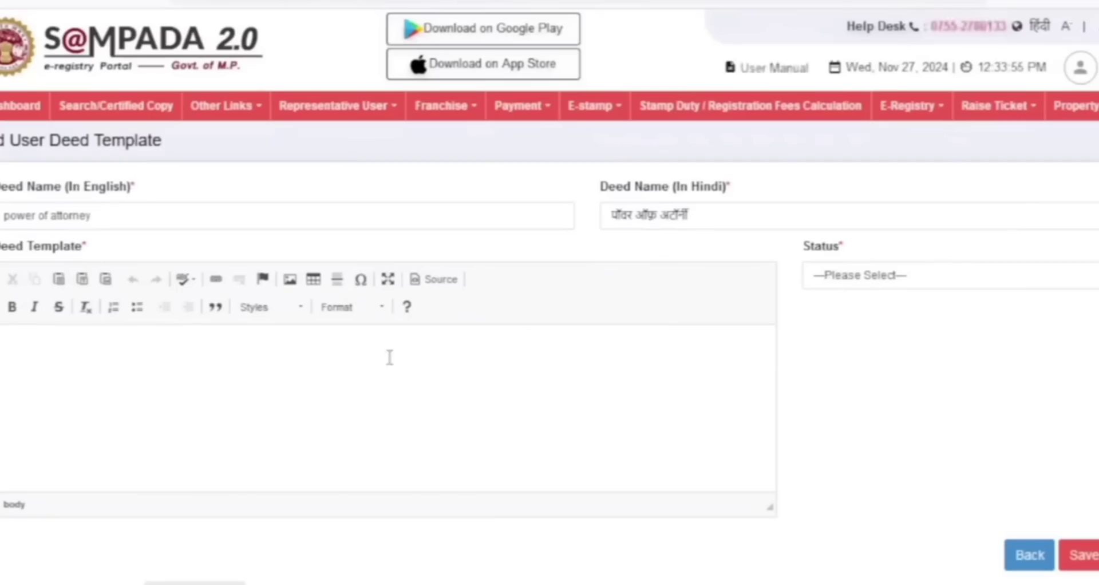
pyautogui.click(907, 280)
pyautogui.click(880, 323)
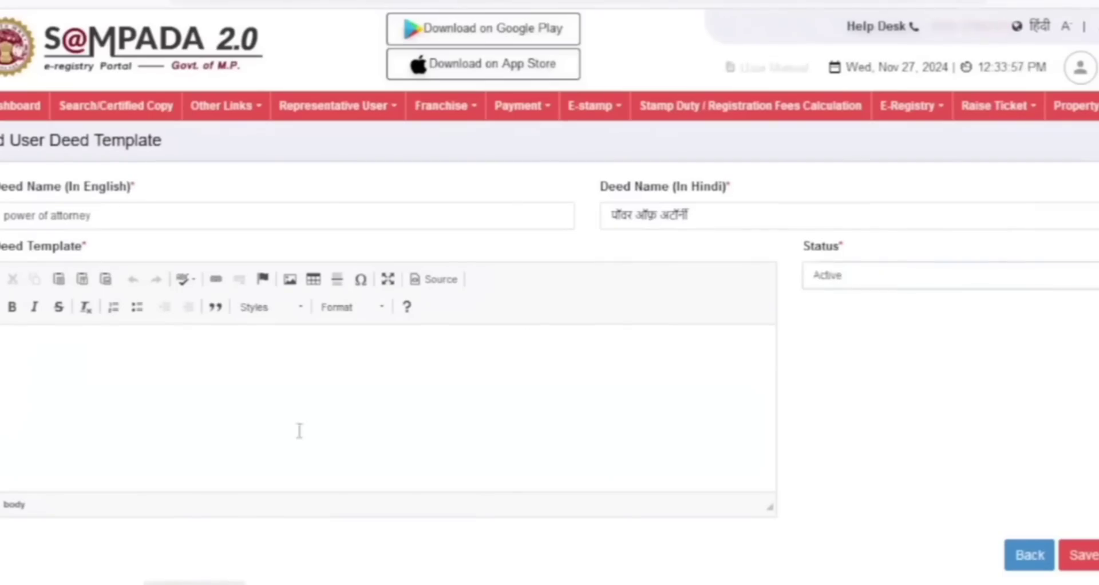
# Switch to Word, copy the full text of the prepared Power of Attorney document for the deed template, and return to the portal
pyautogui.moveTo(818, 583)
pyautogui.click(841, 535)
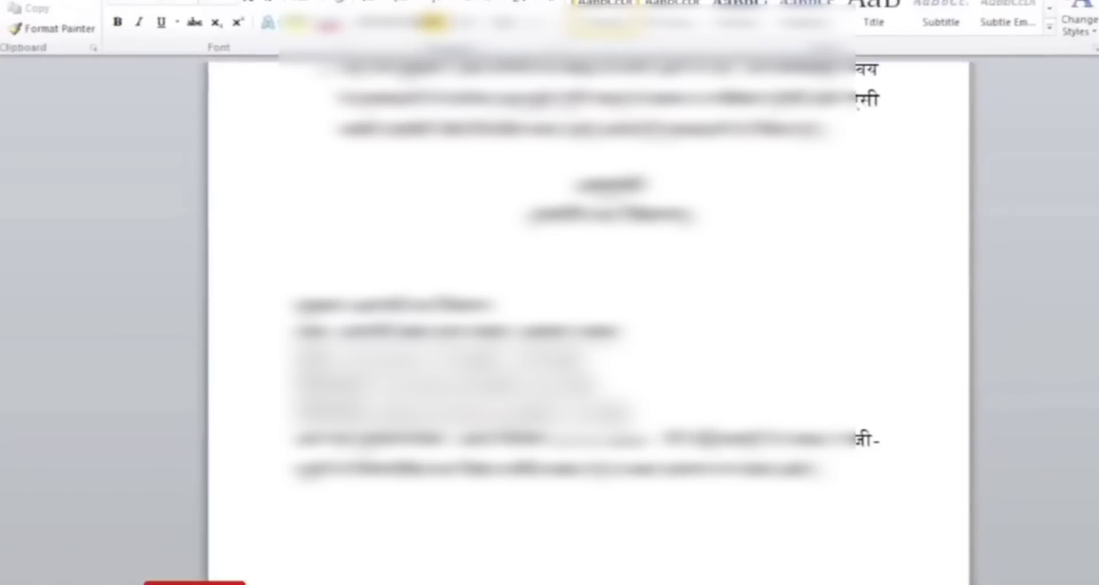
pyautogui.hotkey('ctrl', 'a')
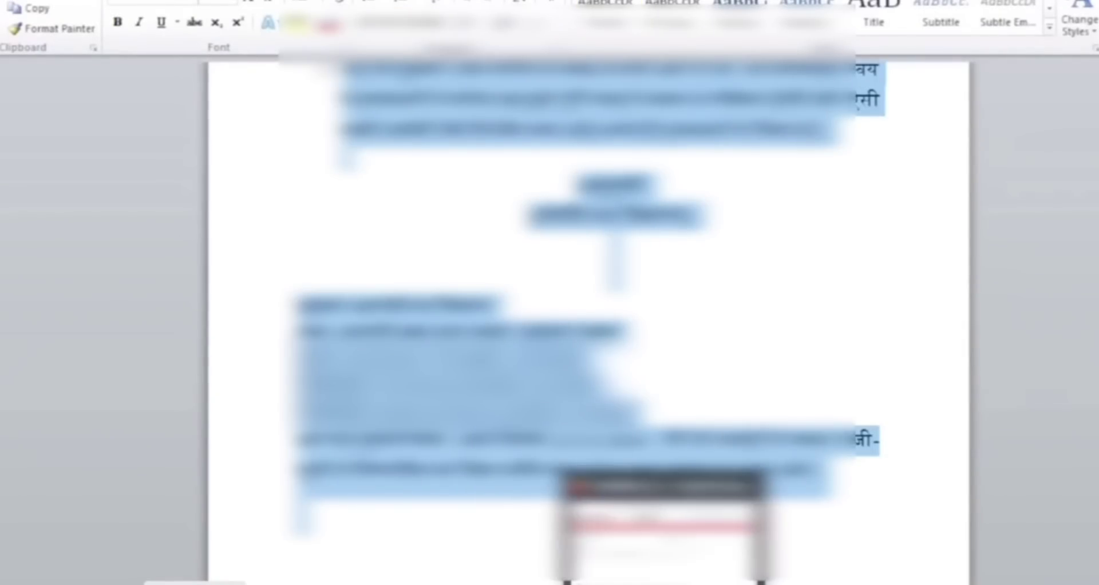
pyautogui.click(542, 580)
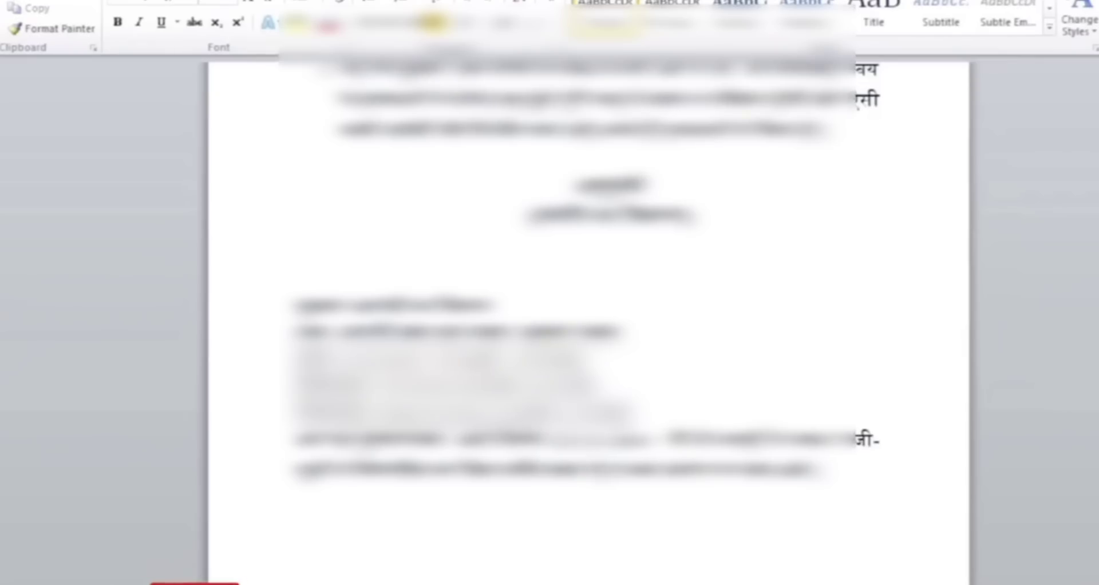
pyautogui.write('.')
pyautogui.press('BackSpace')
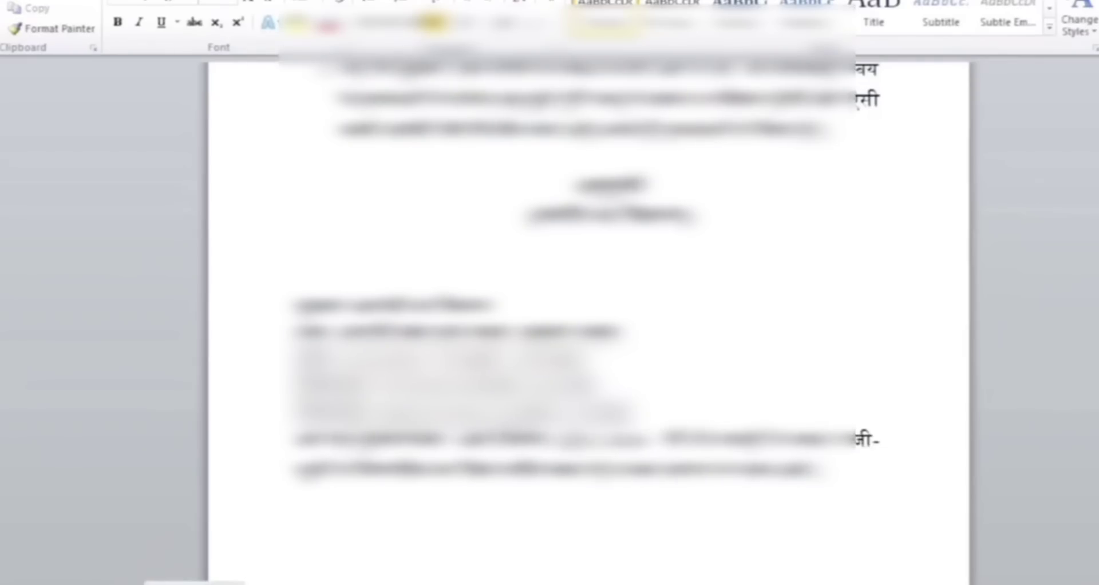
pyautogui.hotkey('alt', 'Tab')
# Set the deed document language to English and preview the drafted deed with its party details
pyautogui.click(96, 445)
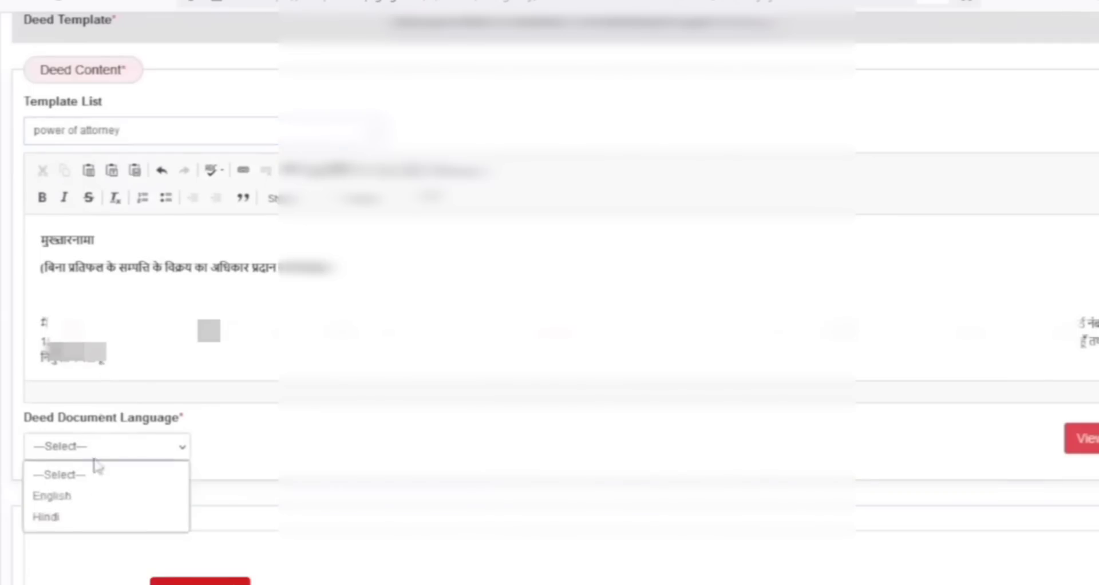
pyautogui.click(91, 497)
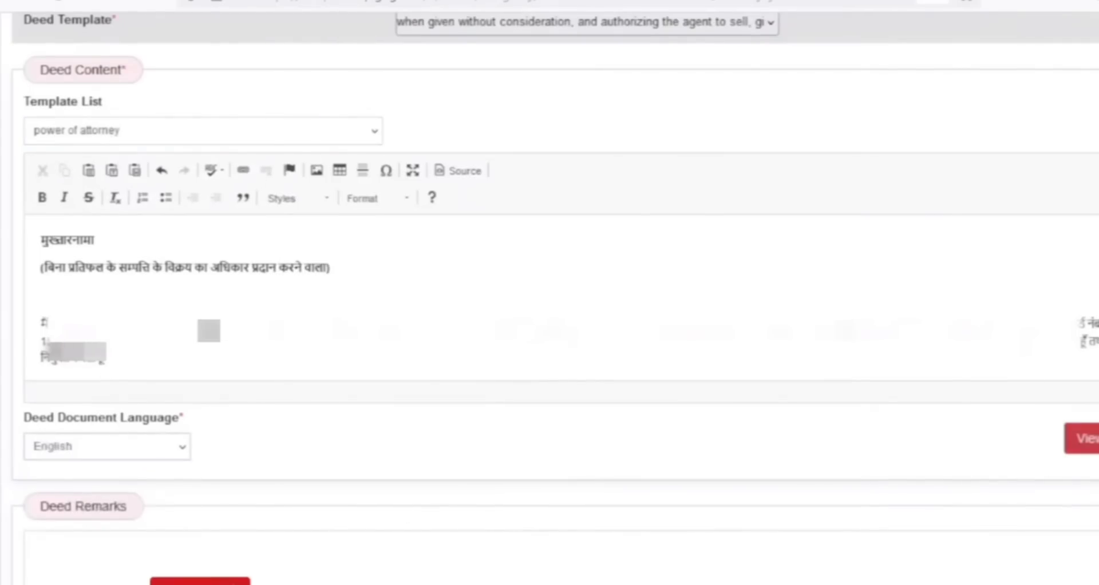
pyautogui.click(200, 581)
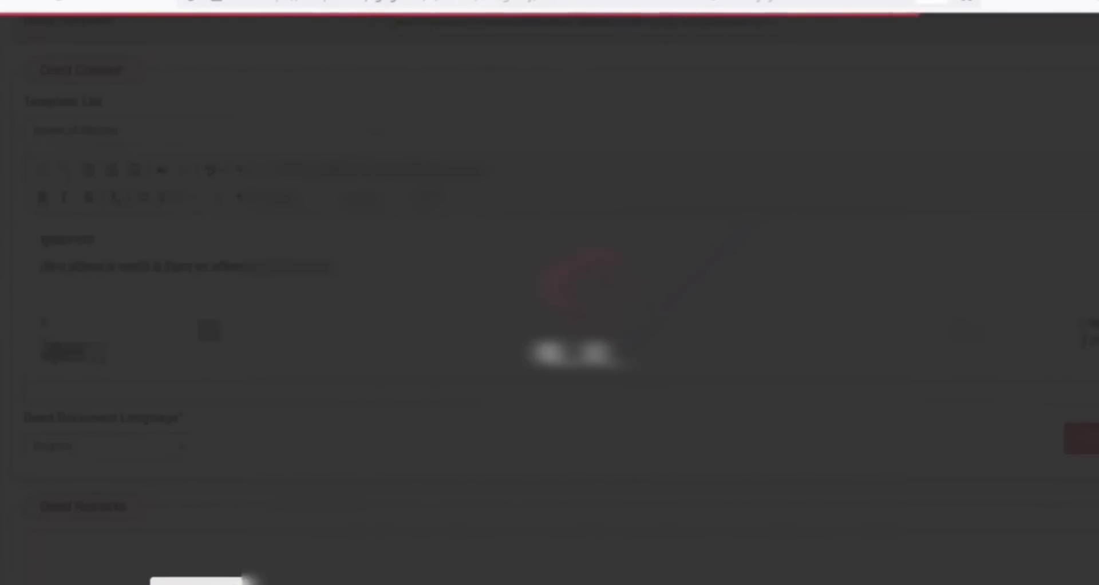
pyautogui.scroll(-3, 1093, 416)
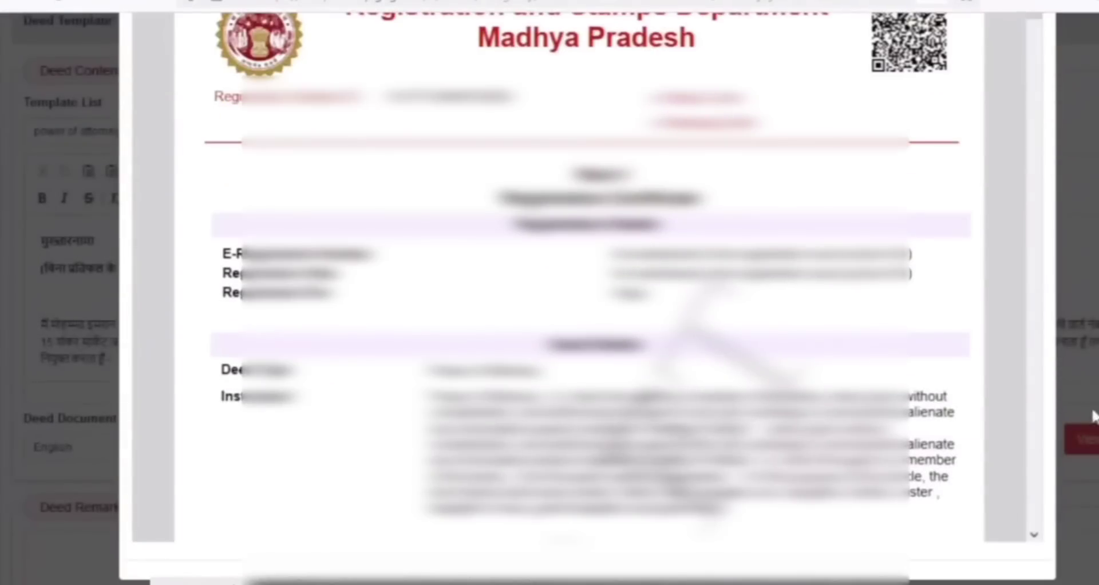
pyautogui.moveTo(1034, 26); pyautogui.dragTo(1036, 91)
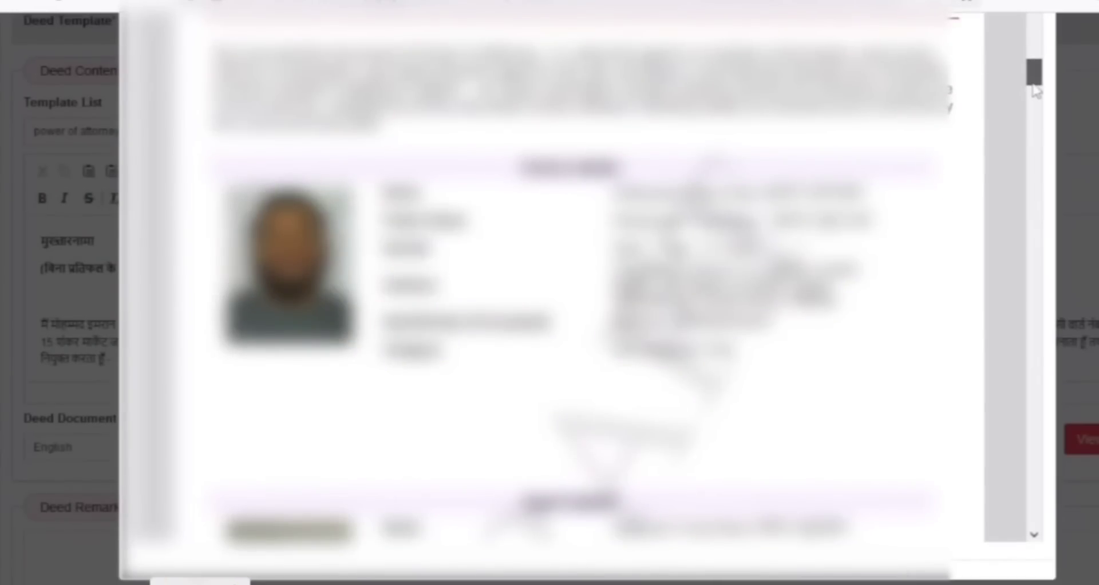
# Enter "ok" as the deed remarks and save the deed content as a draft
pyautogui.click(269, 544)
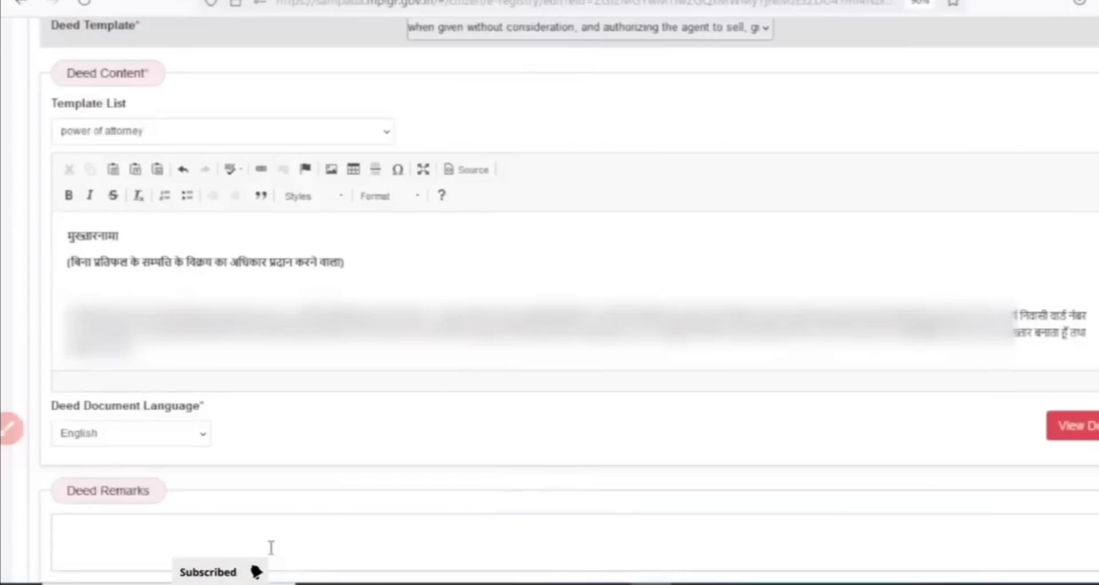
pyautogui.write('ok')
pyautogui.scroll(-2, 772, 578)
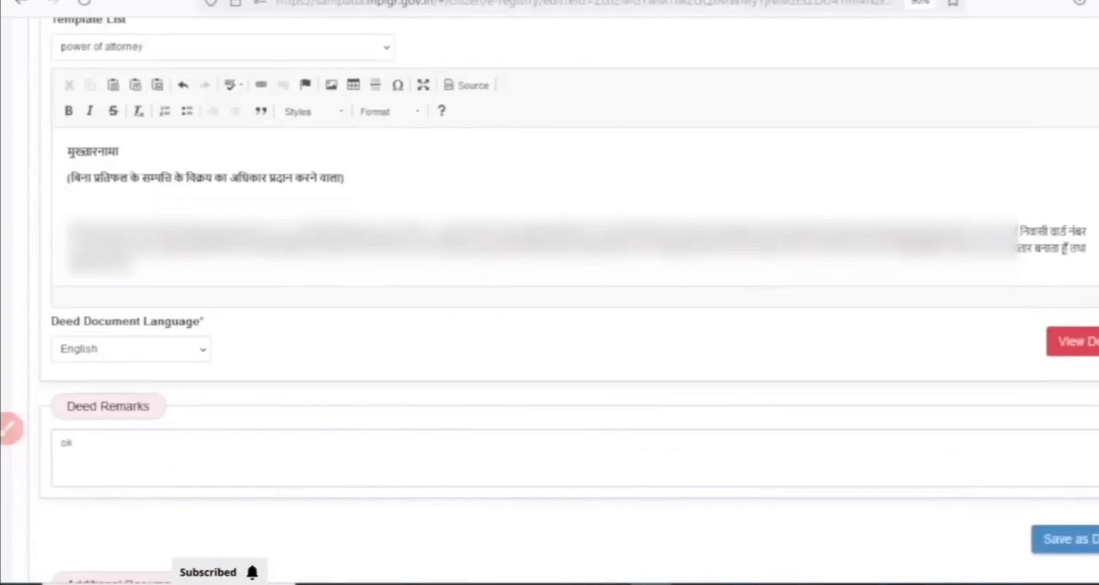
pyautogui.click(1065, 539)
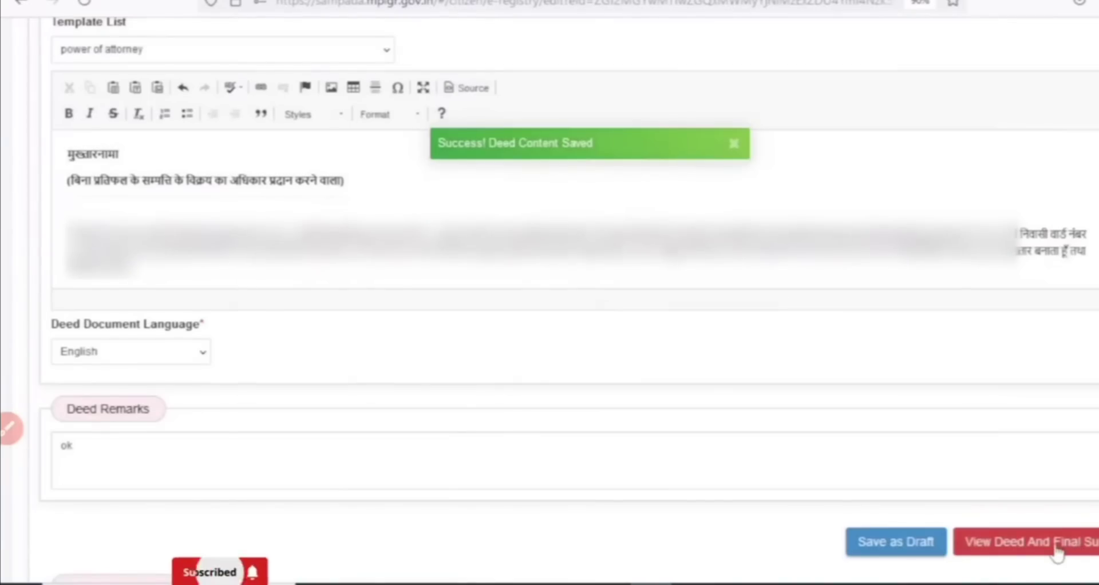
# View the complete deed and make the final submission, confirming it
pyautogui.click(1056, 546)
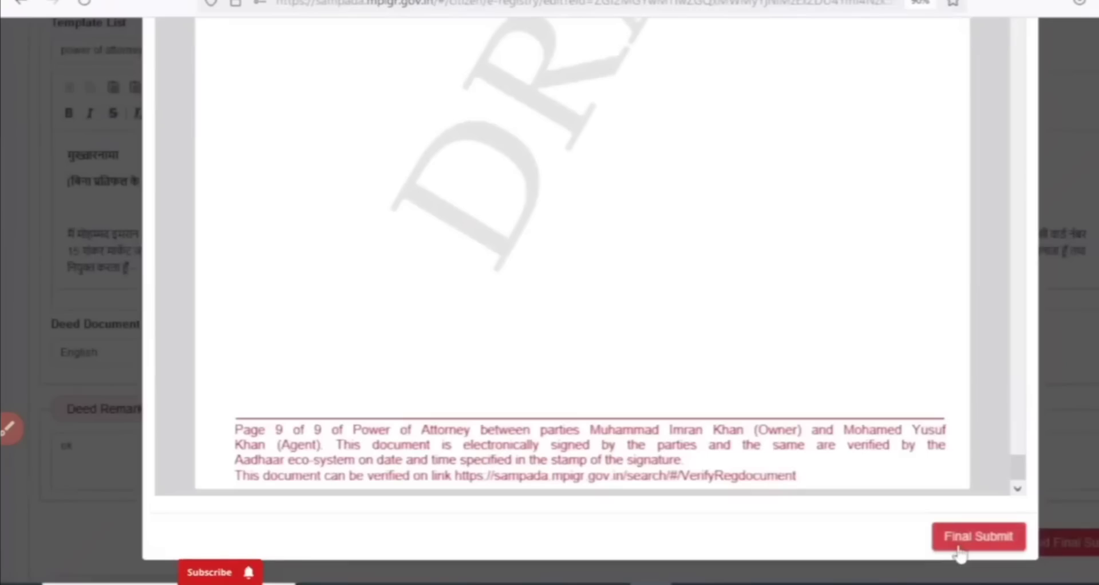
pyautogui.click(979, 536)
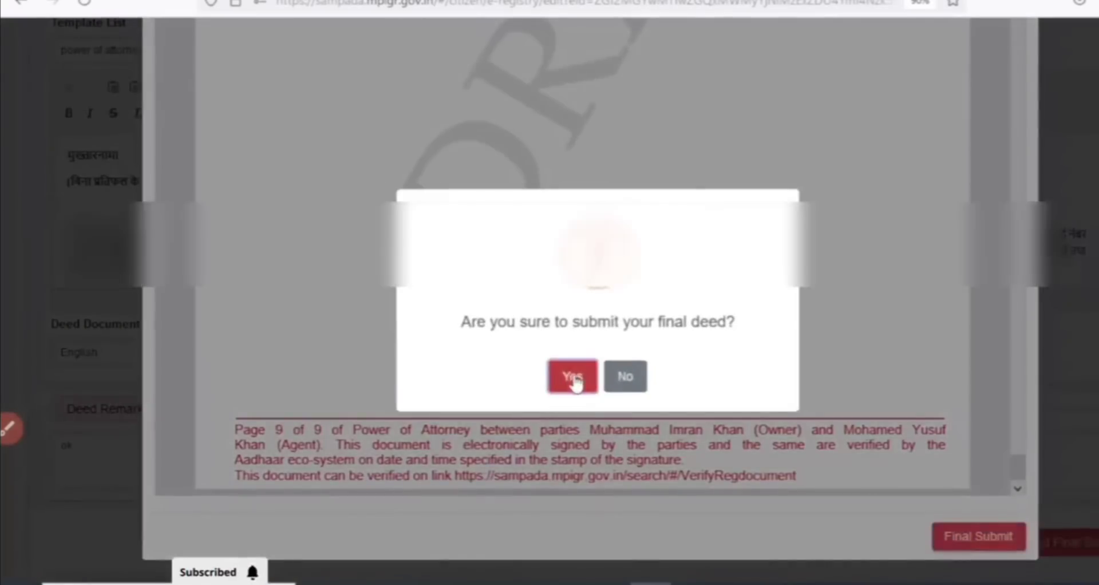
pyautogui.click(574, 378)
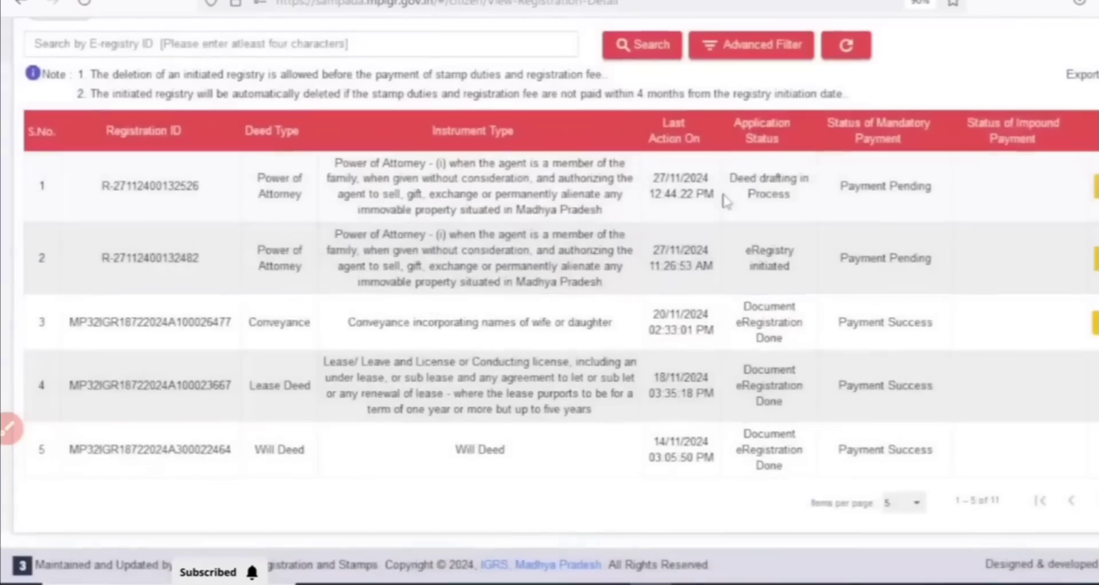
# Check the new registration's mandatory payment status, and proceed to the Deed Acceptance / Signing service from the portal's home page
pyautogui.moveTo(724, 201); pyautogui.dragTo(927, 216)
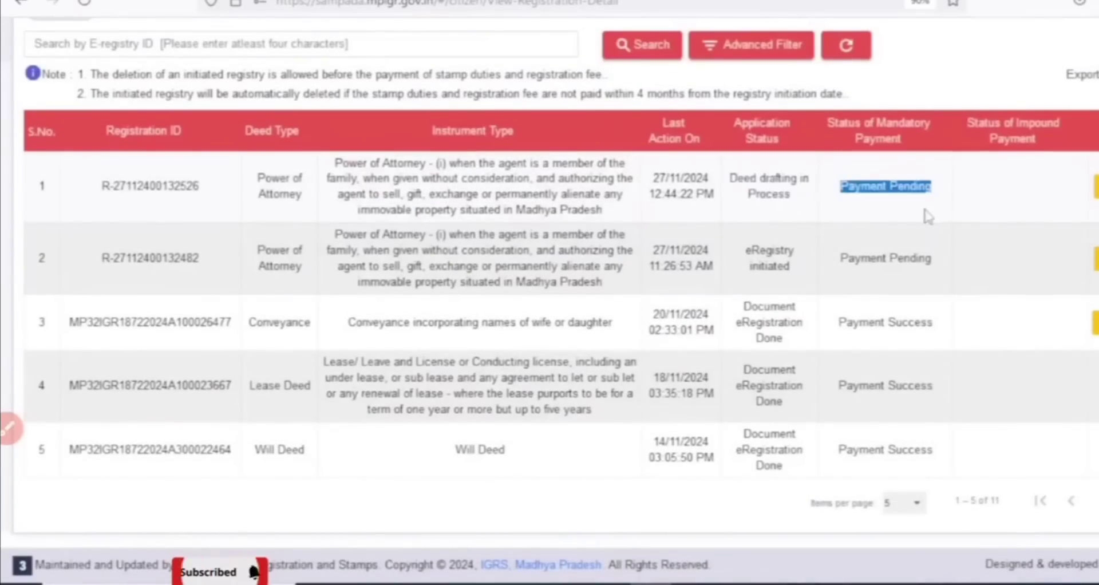
pyautogui.scroll(3, 927, 216)
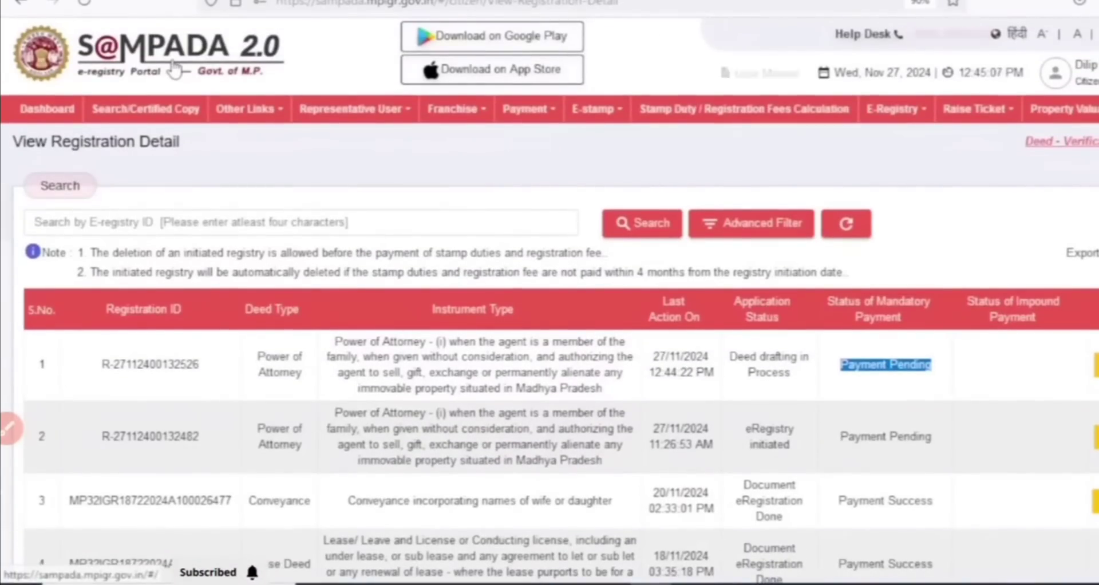
pyautogui.click(174, 66)
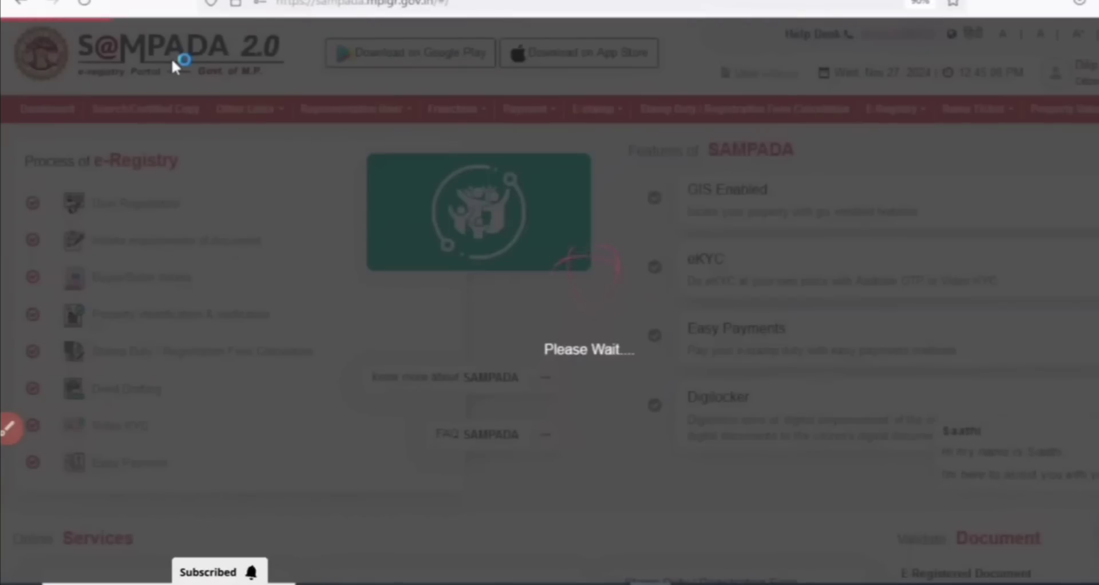
pyautogui.scroll(-5, 232, 363)
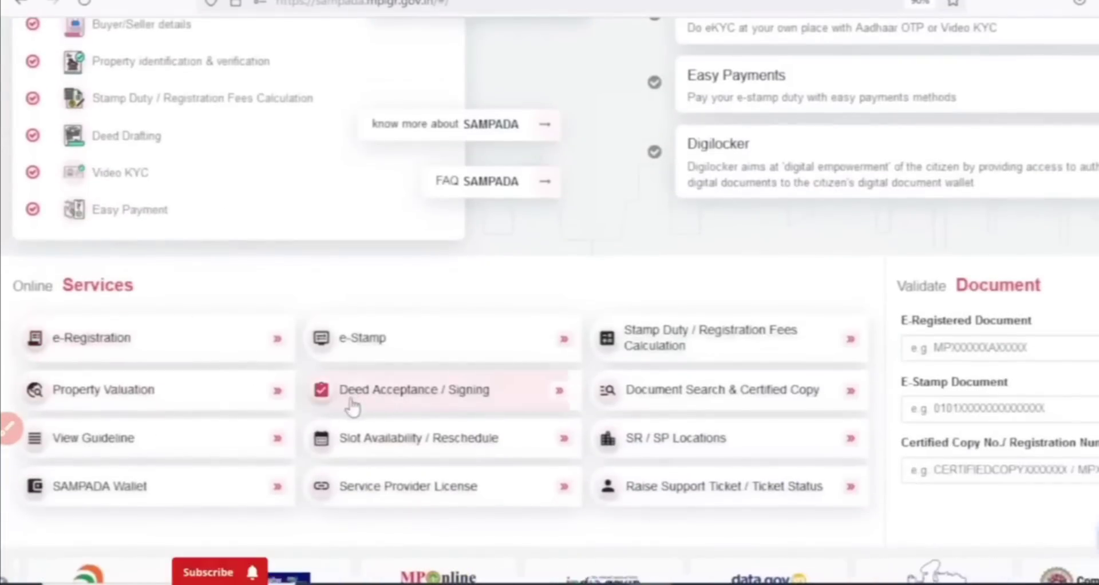
pyautogui.click(380, 409)
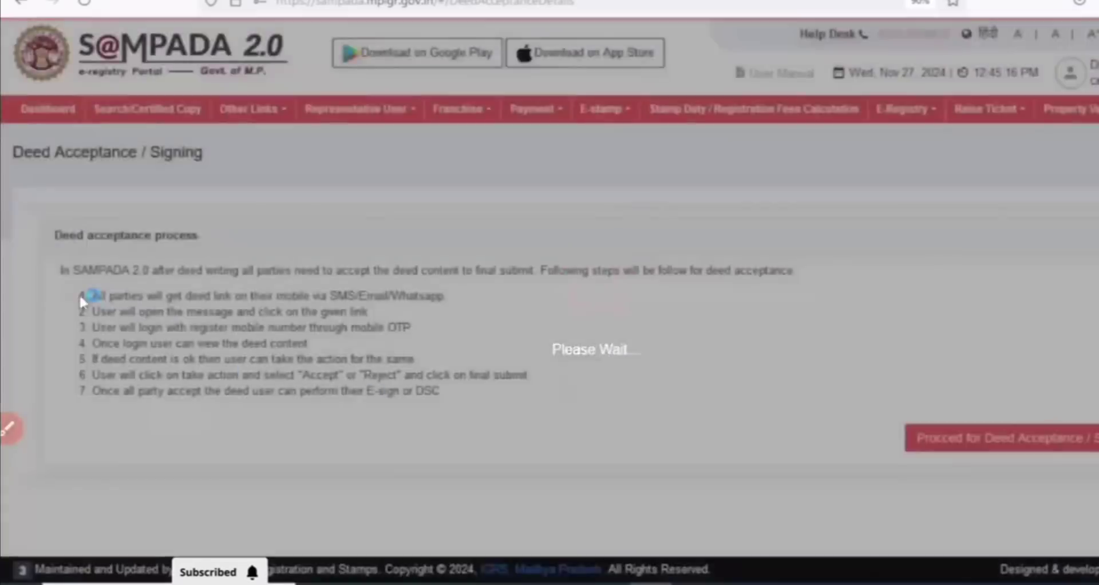
pyautogui.moveTo(61, 270); pyautogui.dragTo(342, 335)
pyautogui.click(342, 335)
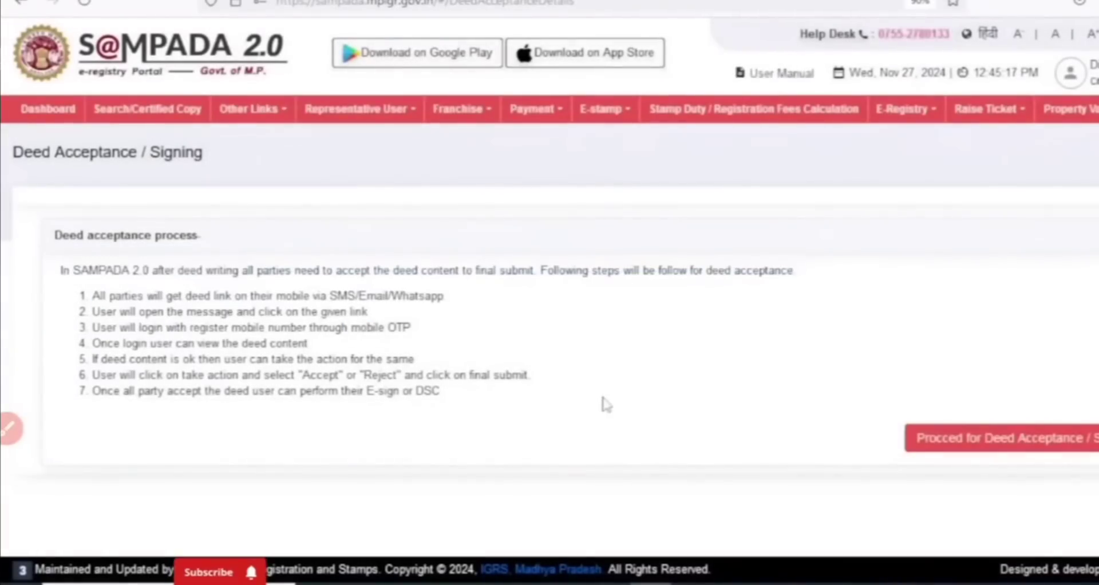
pyautogui.click(947, 445)
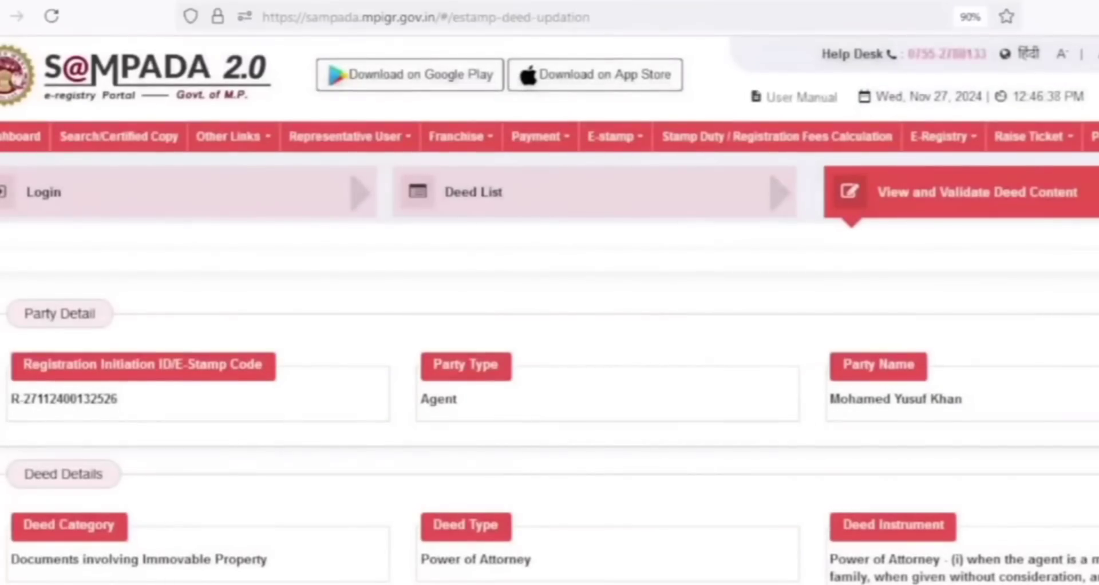
# Read through the e-registry deed as the agent, enter the remark "OK" and accept the deed
pyautogui.scroll(-3, 549, 309)
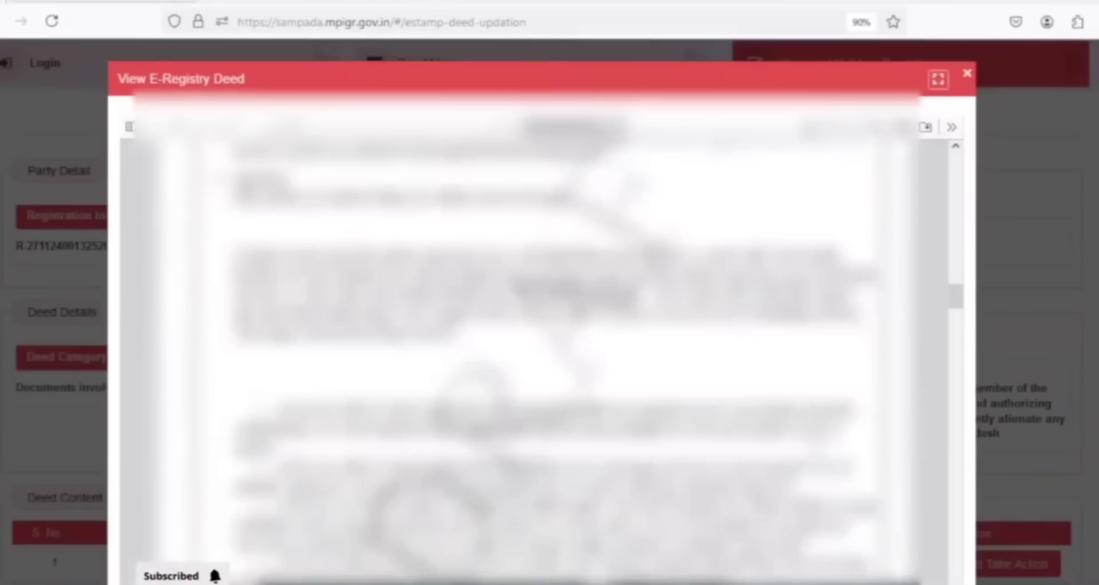
pyautogui.scroll(-8, 535, 355)
pyautogui.scroll(-10, 535, 355)
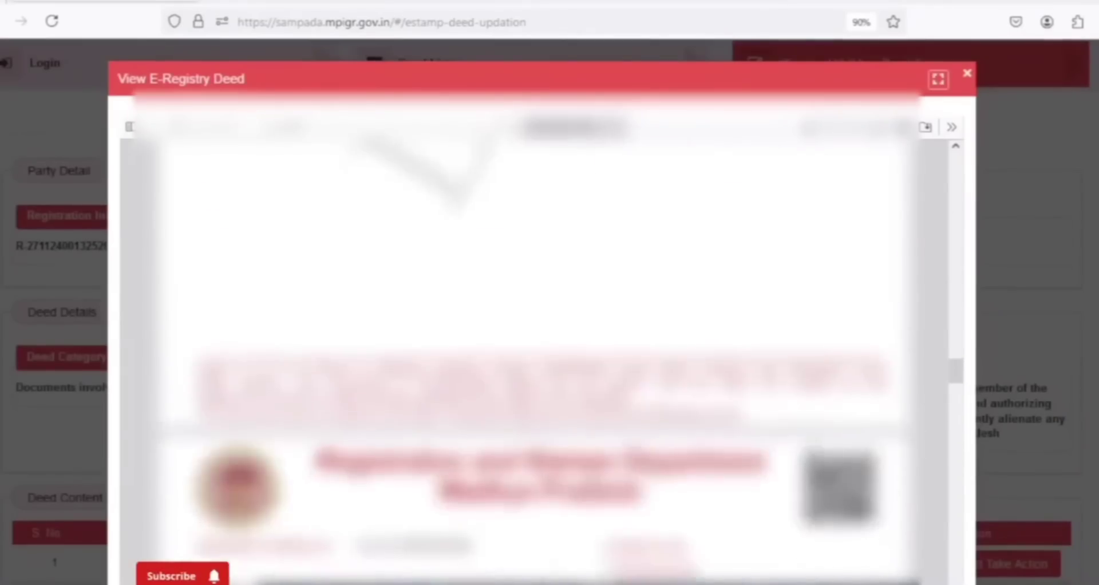
pyautogui.scroll(-10, 980, 479)
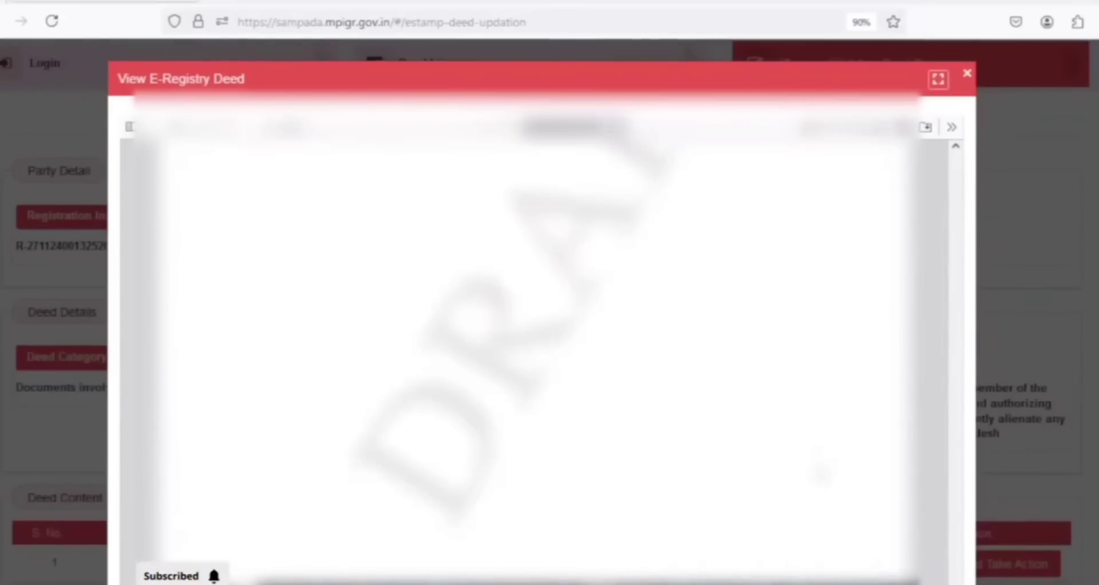
pyautogui.click(464, 478)
pyautogui.write('OK')
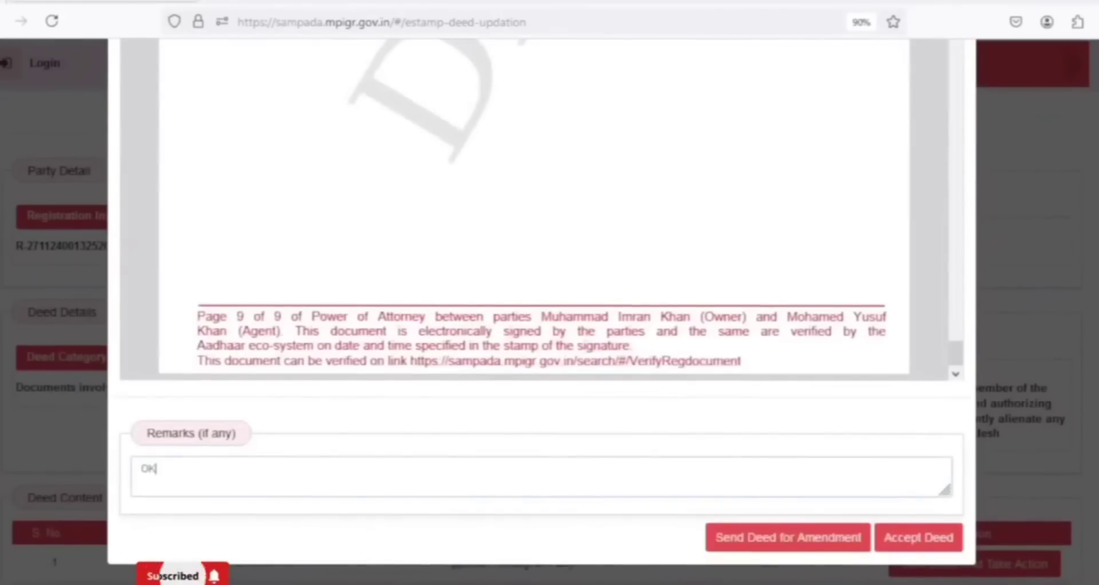
pyautogui.click(914, 541)
pyautogui.click(464, 394)
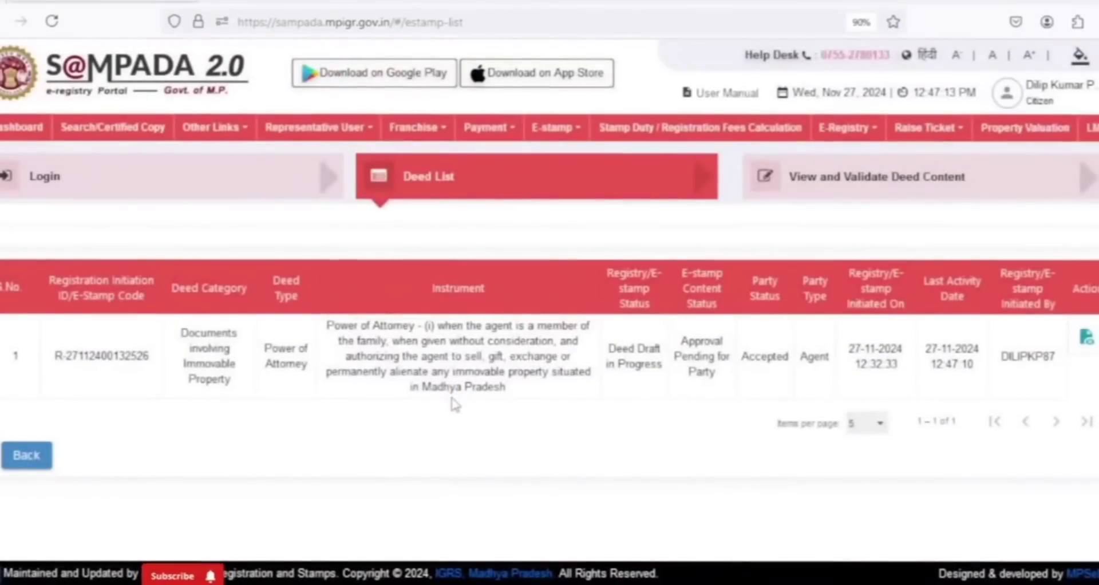
# Reopen the Deed Acceptance / Signing service from the home page and accept the deed for the owner
pyautogui.click(150, 78)
pyautogui.scroll(-3, 291, 331)
pyautogui.scroll(-3, 291, 334)
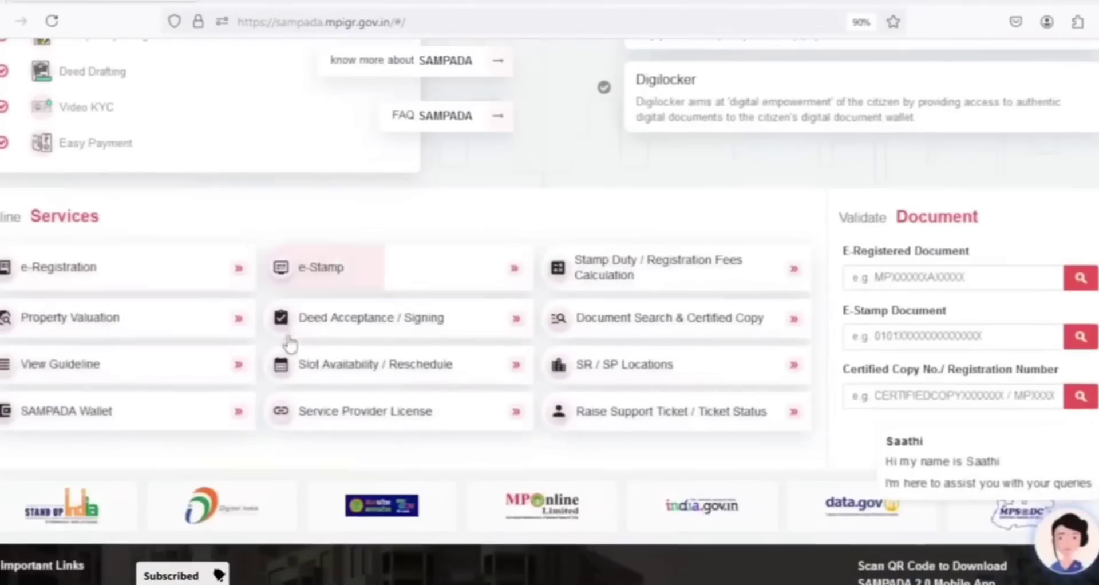
pyautogui.click(362, 325)
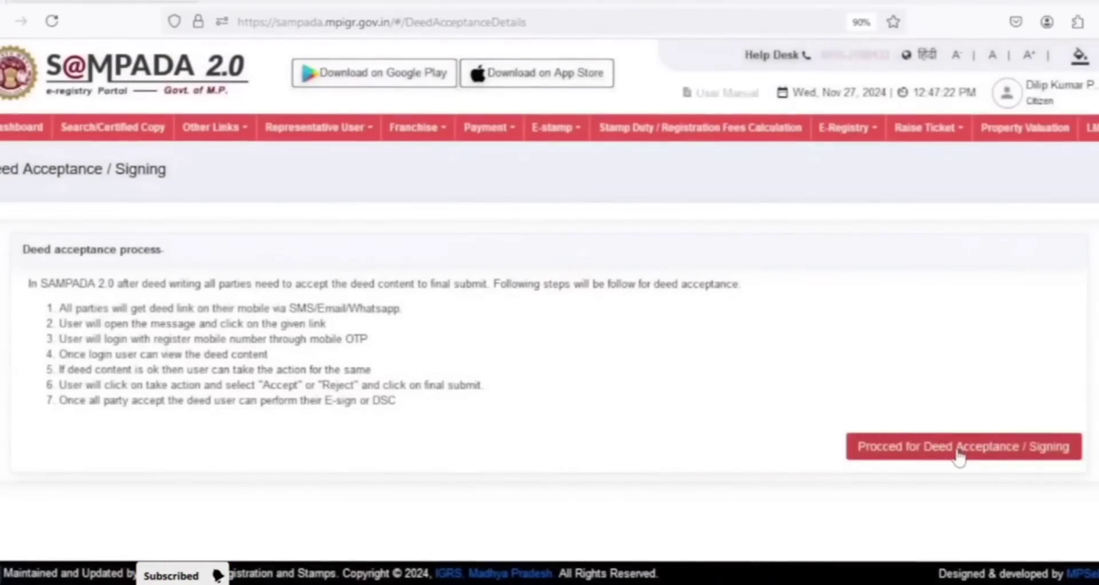
pyautogui.click(959, 458)
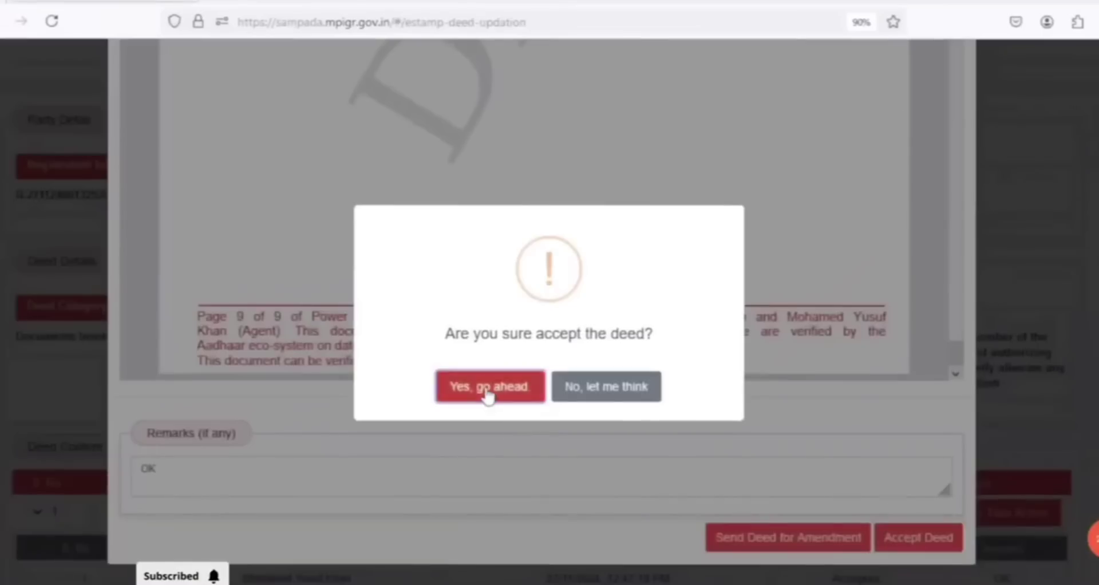
pyautogui.click(487, 387)
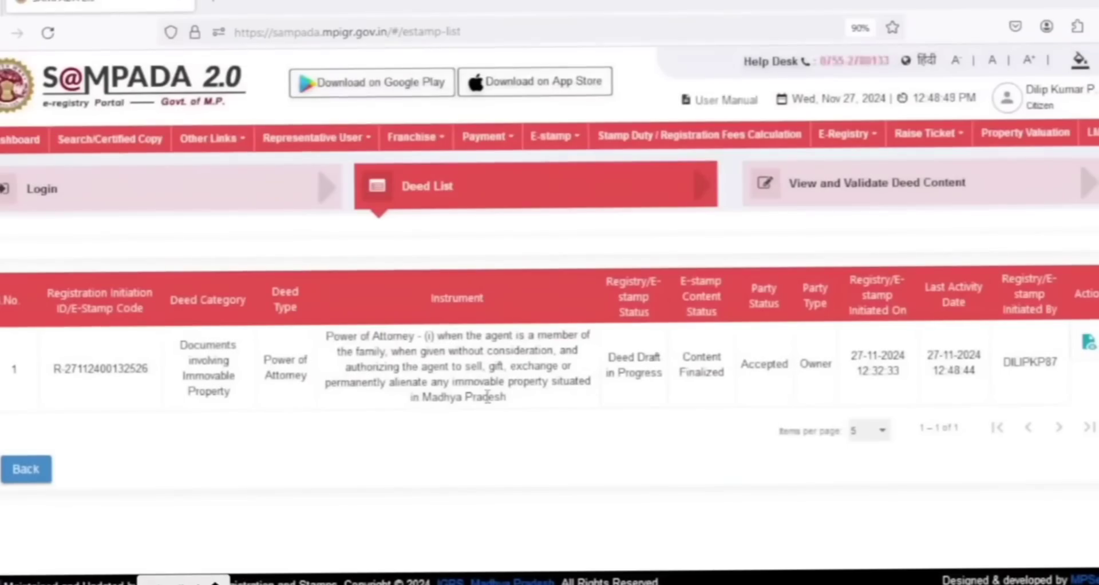
# Open the list of e-registries, check the newest Power of Attorney registration's application status and open that registration for editing
pyautogui.click(835, 137)
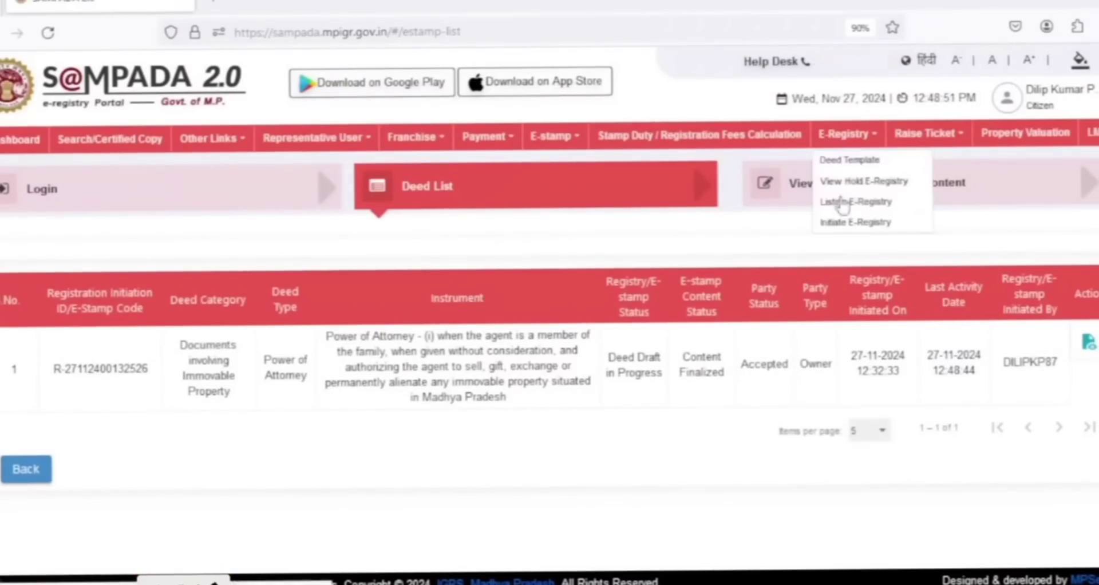
pyautogui.click(842, 206)
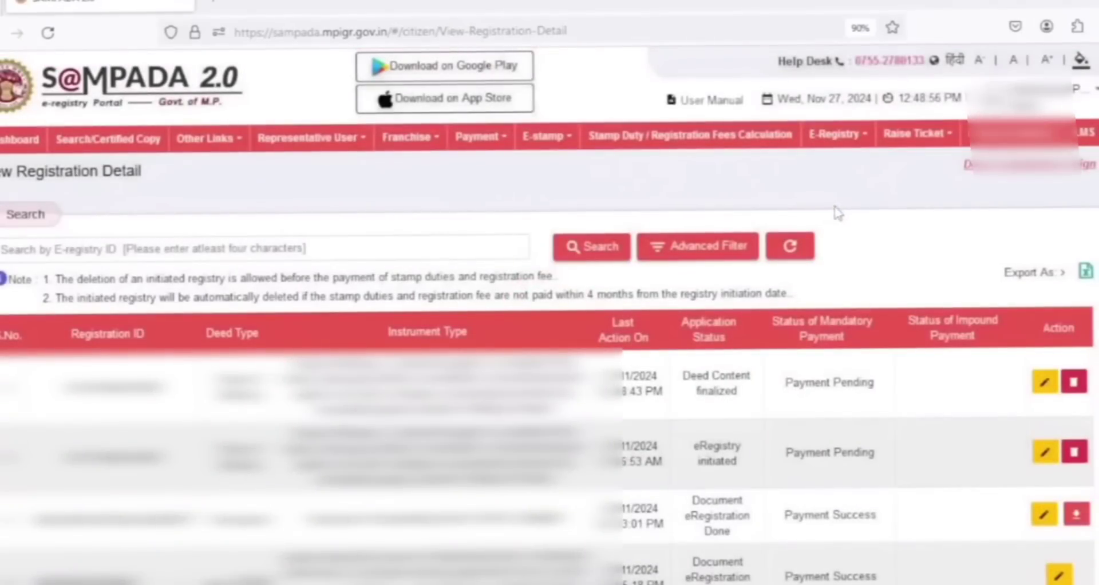
pyautogui.moveTo(684, 375); pyautogui.dragTo(748, 400)
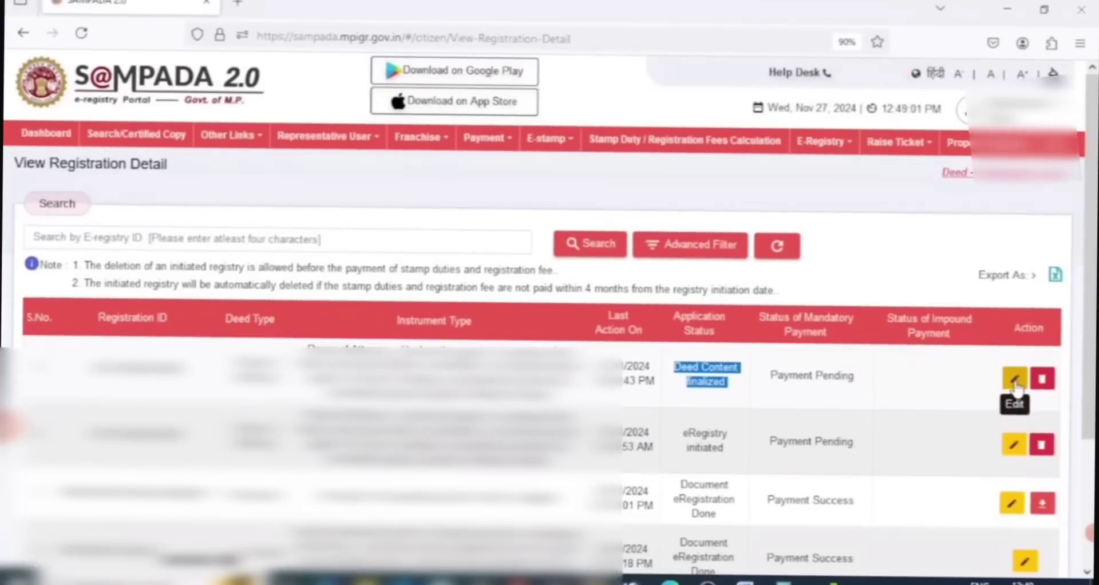
pyautogui.click(1045, 383)
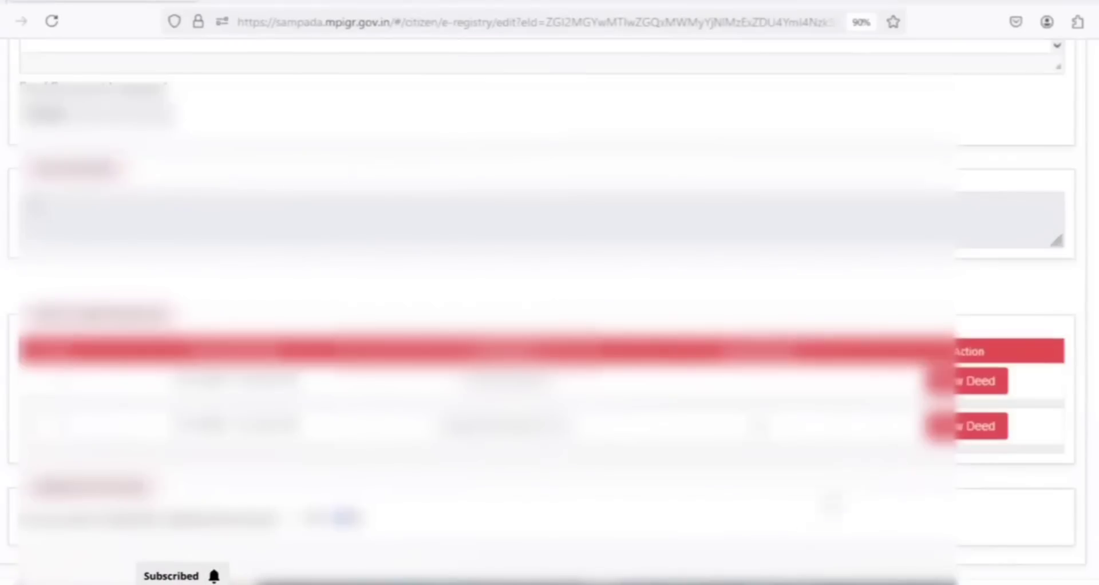
# Complete the registration's payment stage and send the deed to all parties for their E-sign
pyautogui.scroll(-2, 28, 478)
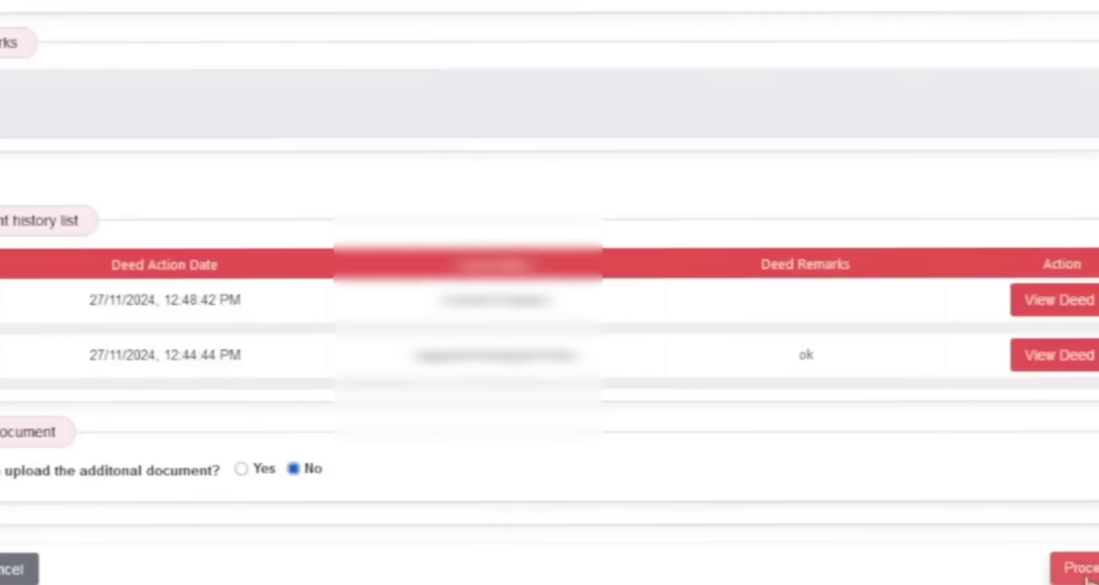
pyautogui.click(989, 533)
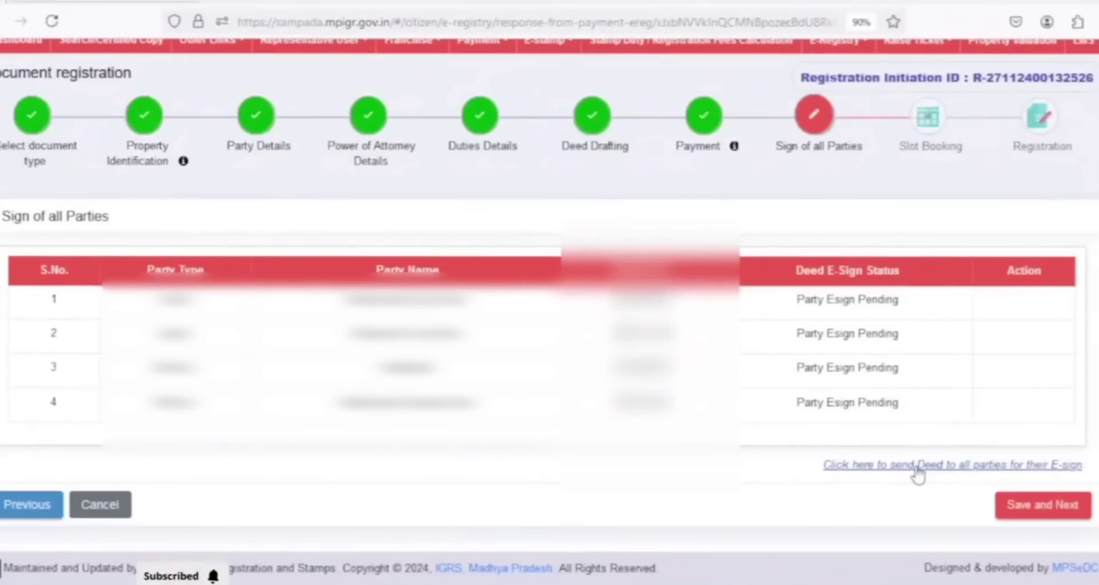
pyautogui.click(906, 467)
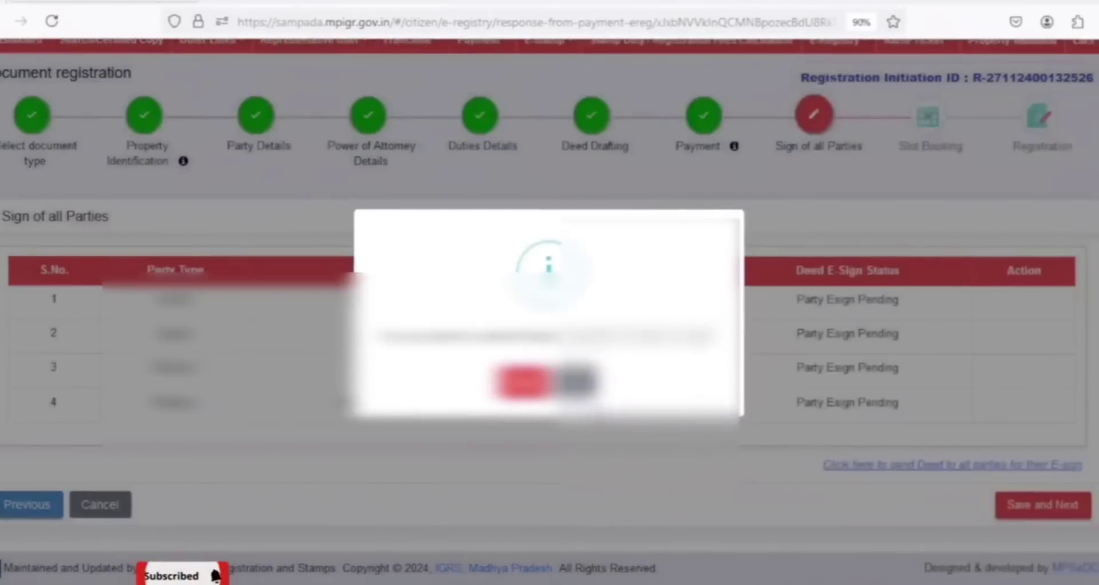
pyautogui.click(524, 380)
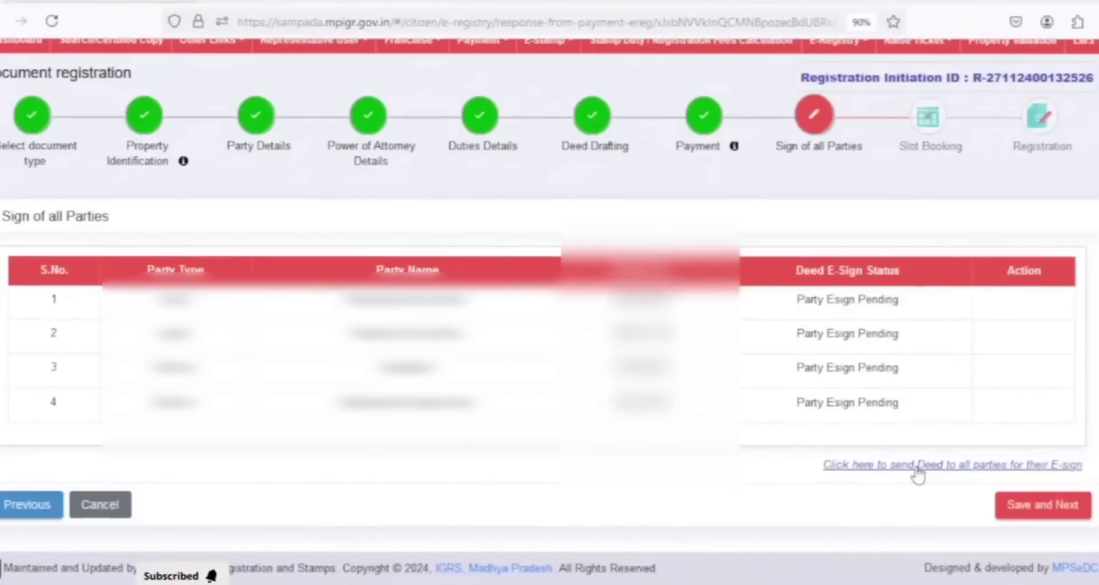
pyautogui.click(906, 468)
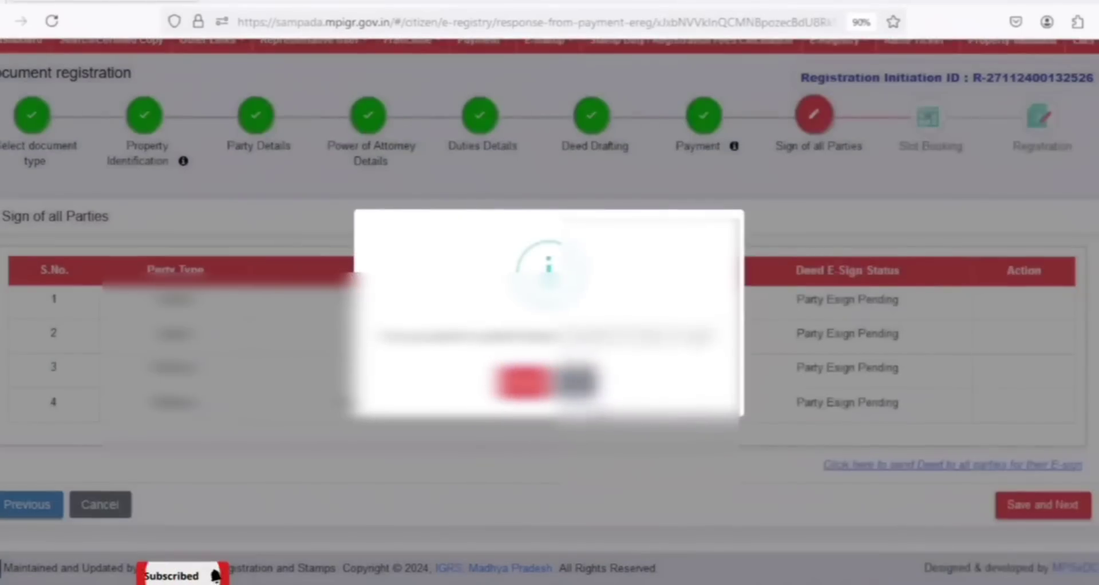
pyautogui.click(529, 383)
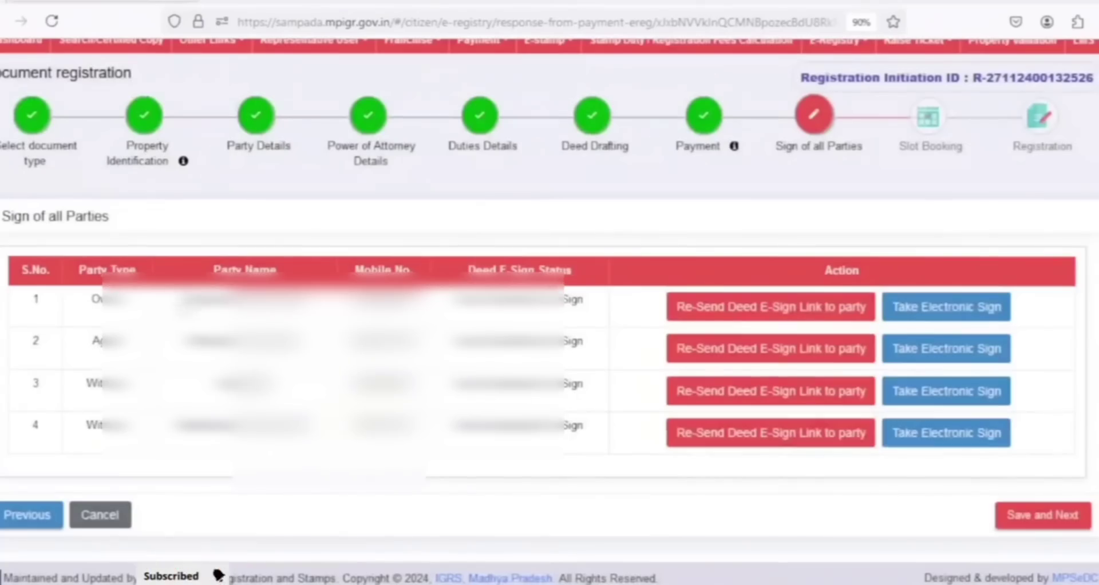
# Start the owner's electronic signature using E-Sign with C-DAC and Thumb Biometric Impressions, and confirm signing the document
pyautogui.click(963, 313)
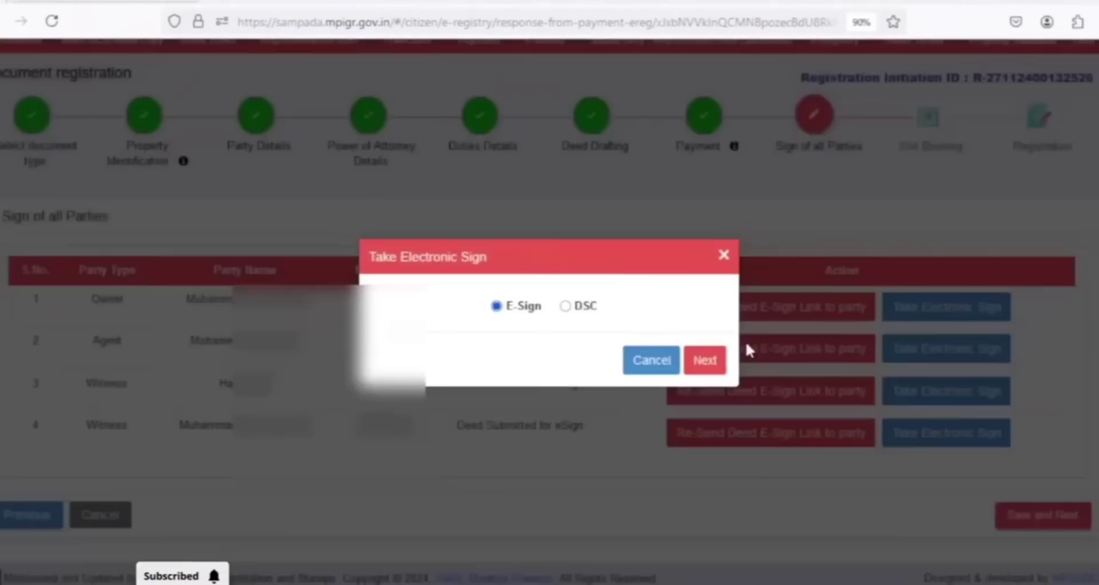
pyautogui.click(705, 361)
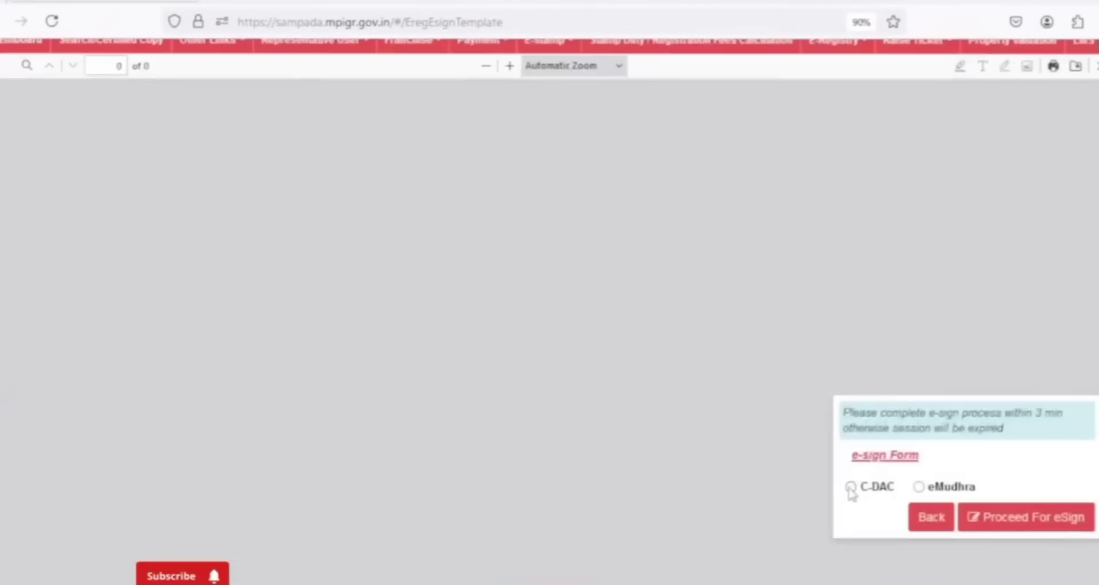
pyautogui.click(850, 486)
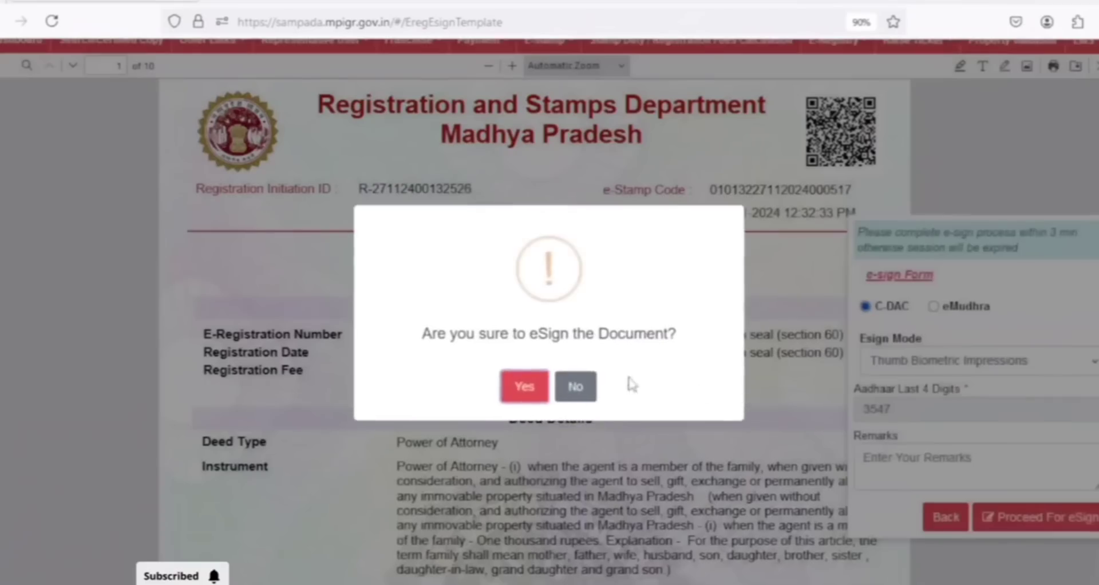
pyautogui.click(538, 382)
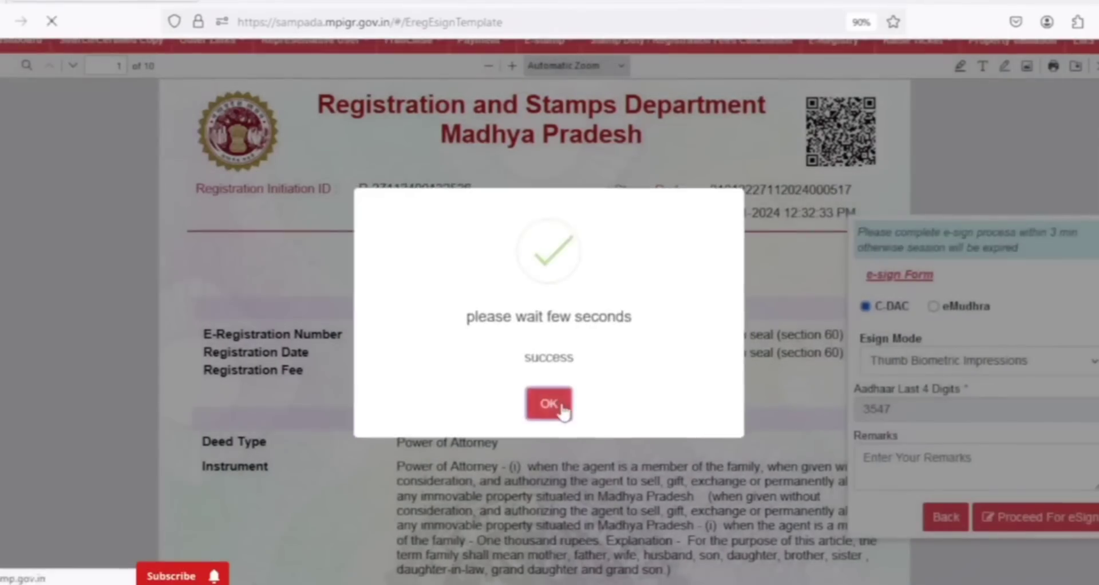
pyautogui.click(548, 403)
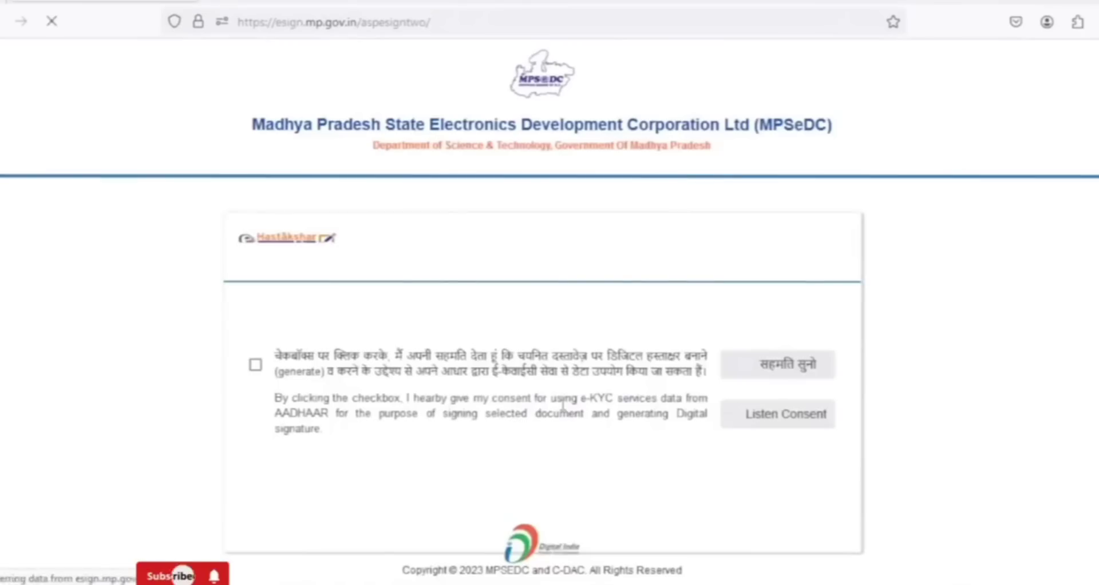
# Give consent for using Aadhaar e-KYC data, discover the biometric device and capture the owner's fingerprint
pyautogui.click(255, 363)
pyautogui.click(778, 363)
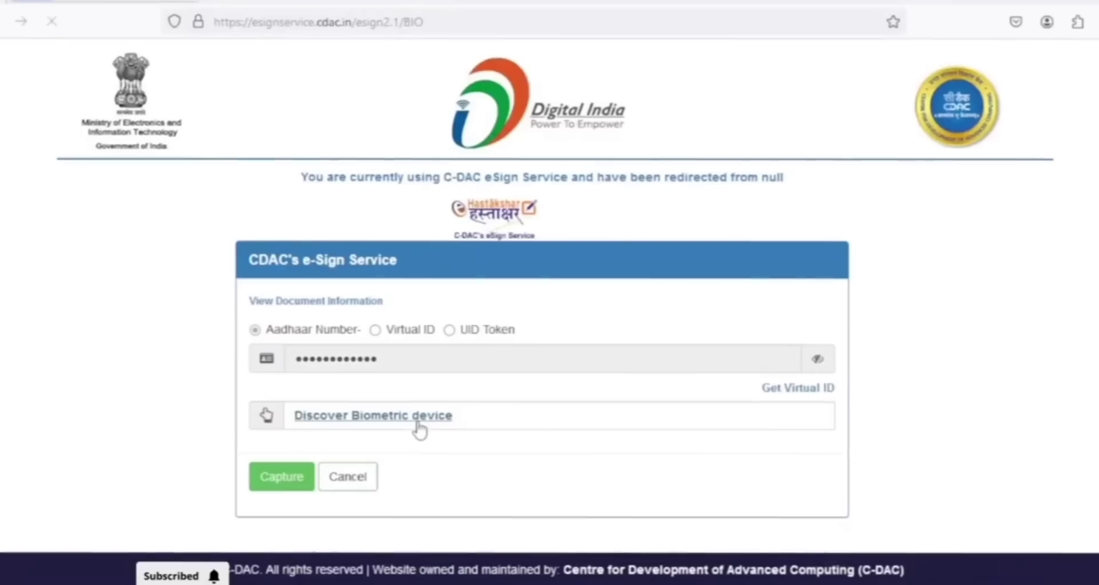
pyautogui.click(417, 420)
pyautogui.click(282, 479)
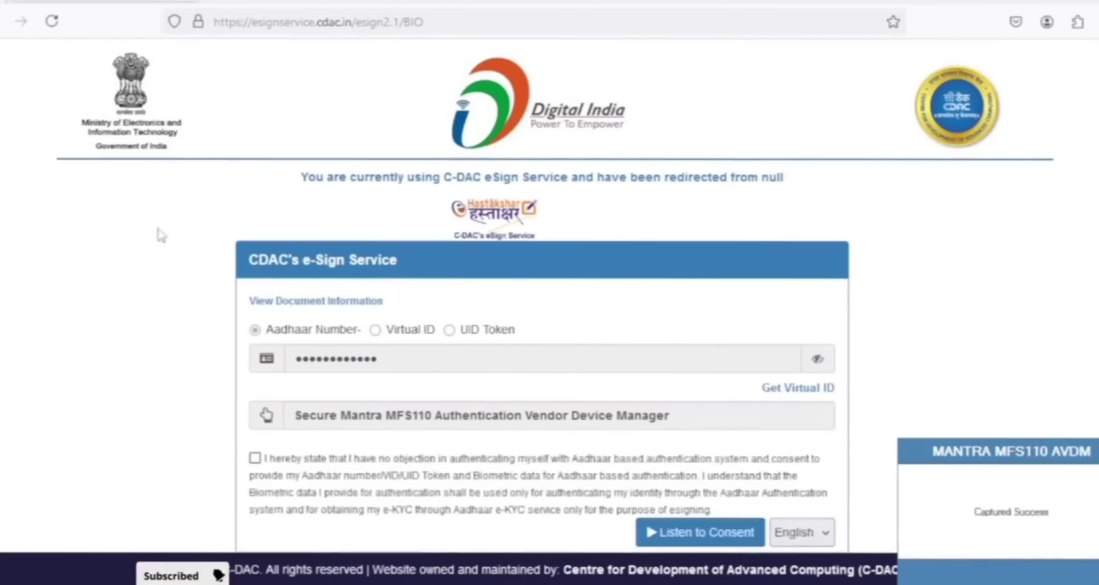
# Try to authenticate the owner by agreeing to the Aadhaar consent statement and submitting the captured biometric data
pyautogui.click(255, 458)
pyautogui.scroll(-2, 257, 457)
pyautogui.click(264, 436)
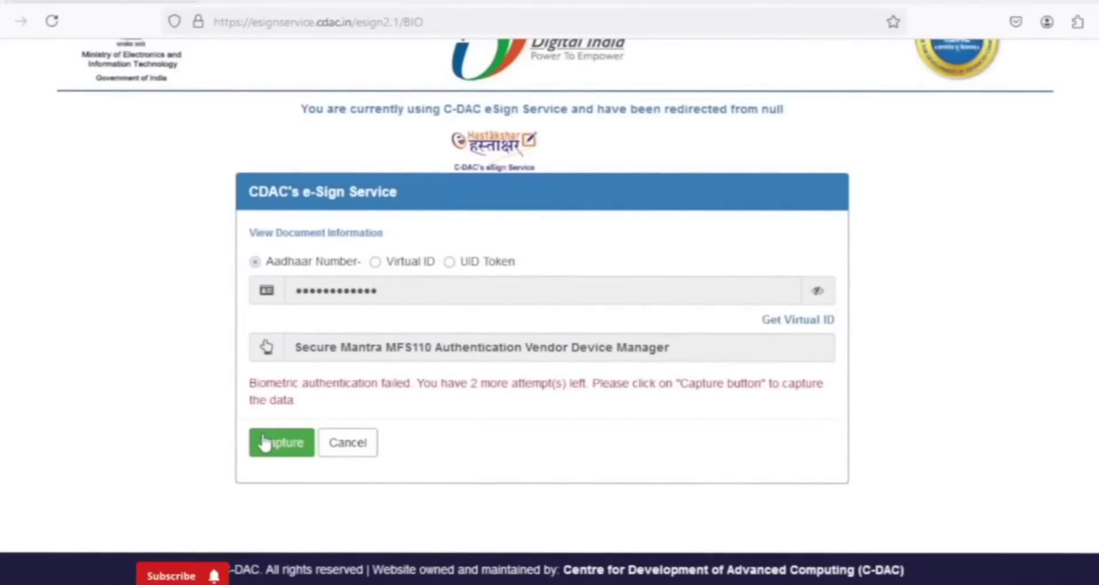
# Recapture the owner's fingerprint, agree to the Aadhaar consent statement and submit the biometric data to finish the owner's eSign
pyautogui.click(263, 438)
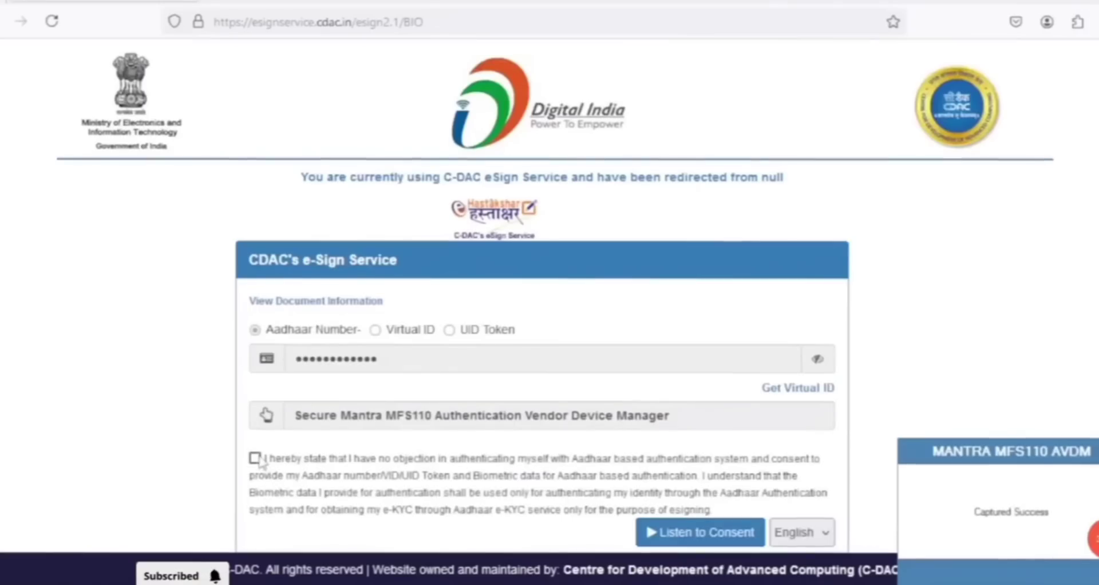
pyautogui.click(255, 458)
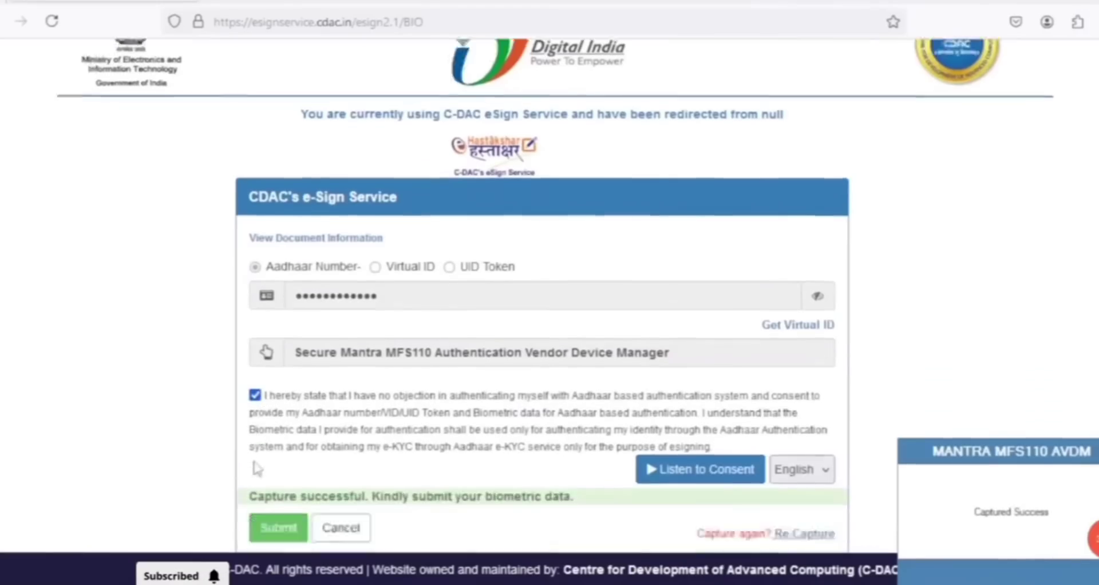
pyautogui.scroll(-3, 307, 491)
pyautogui.click(270, 442)
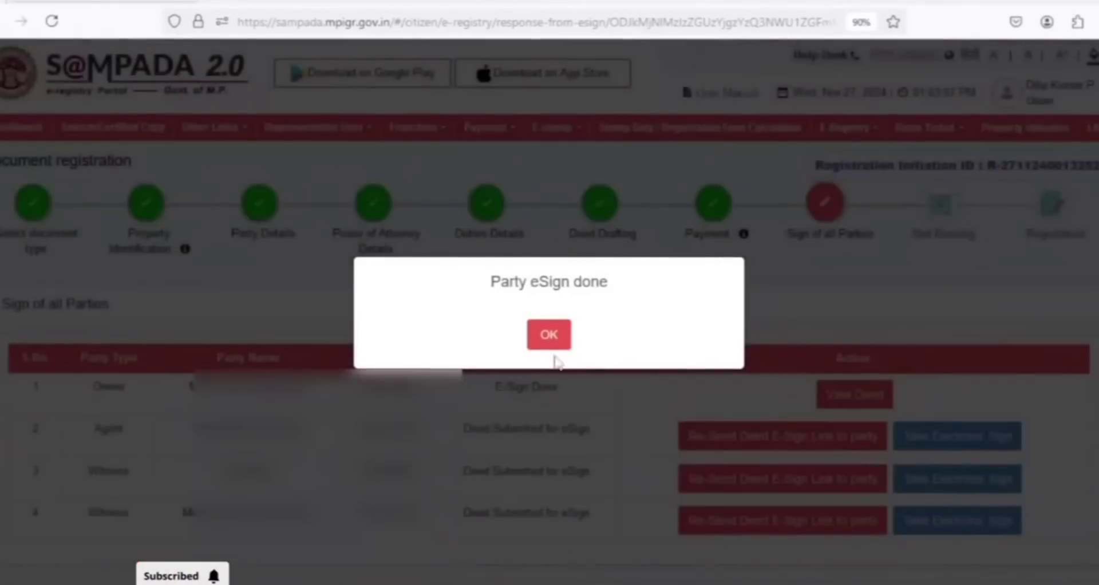
pyautogui.click(552, 343)
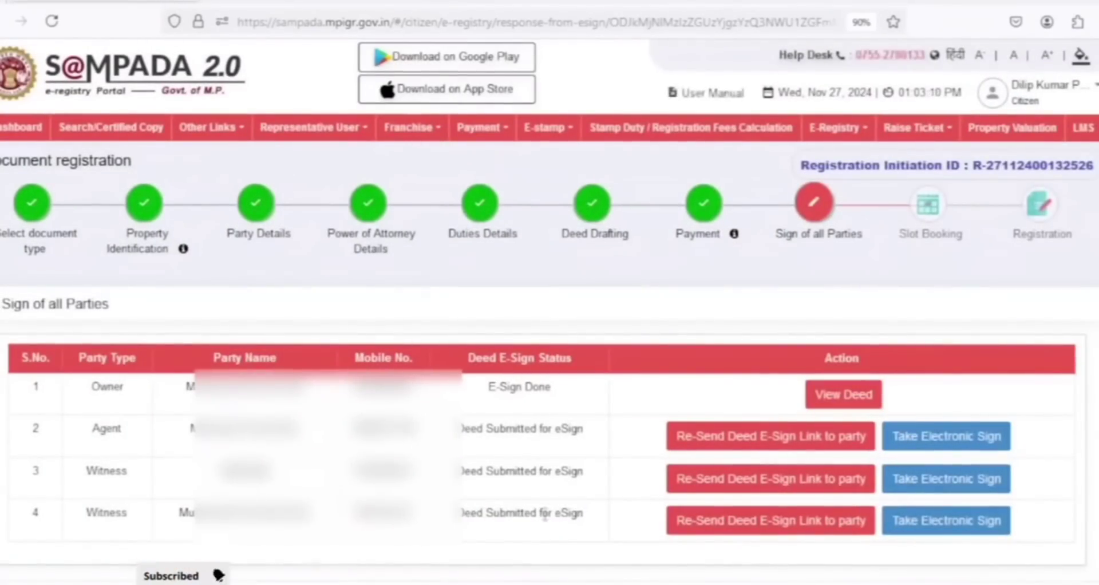
# Start the agent's electronic signature using E-Sign with C-DAC and Thumb Biometric Impressions, and confirm signing the document
pyautogui.click(925, 435)
pyautogui.click(704, 359)
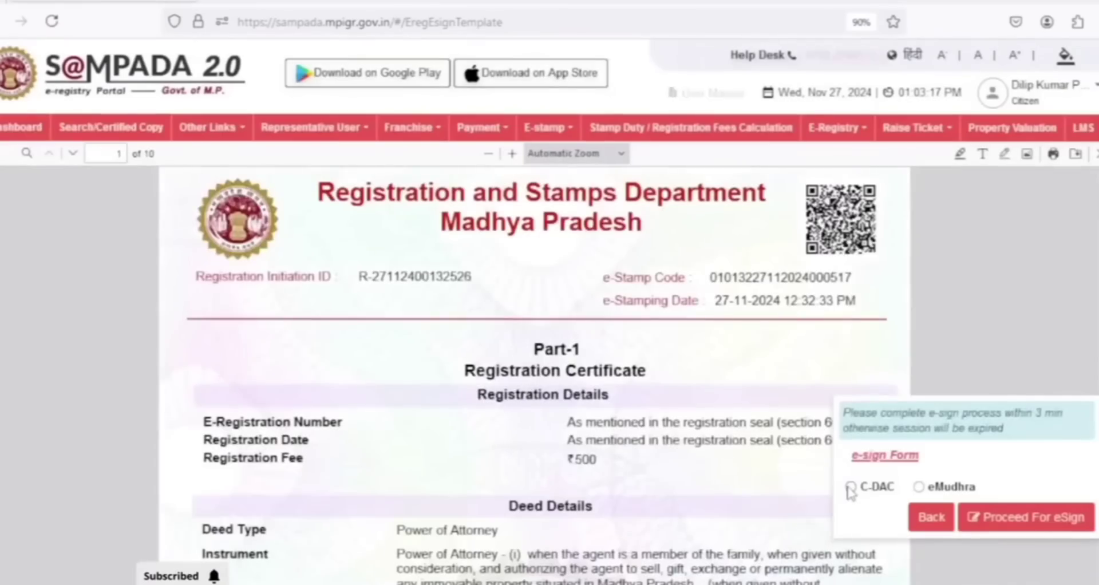
pyautogui.click(849, 486)
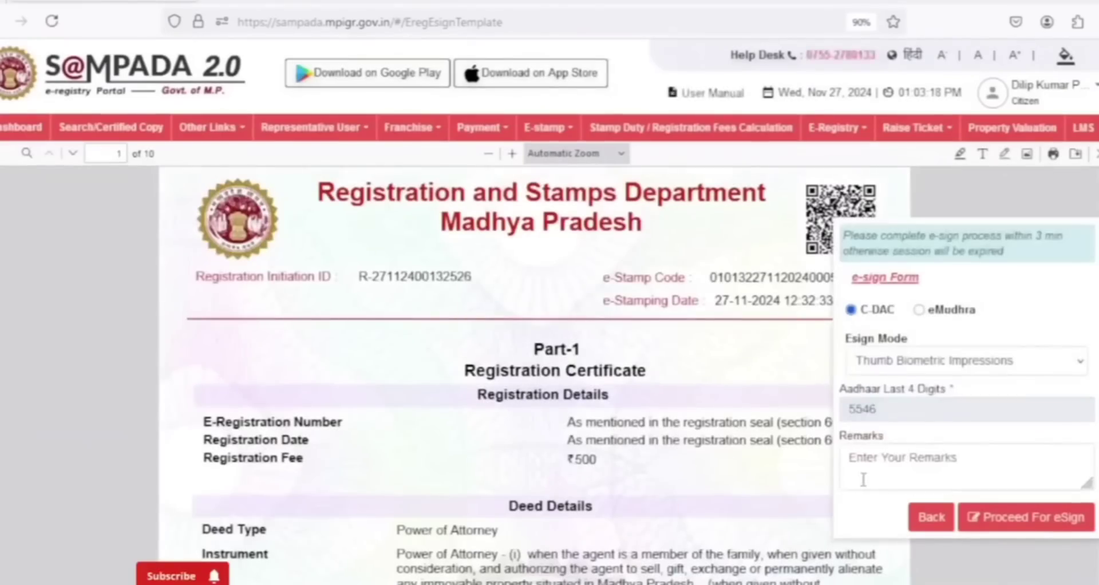
pyautogui.click(1027, 514)
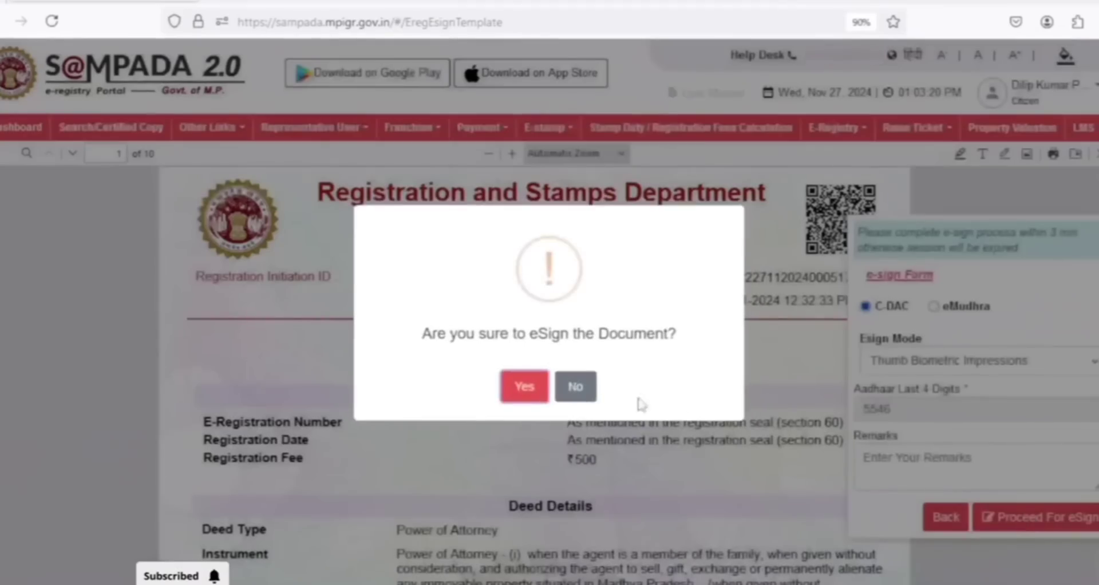
pyautogui.click(522, 389)
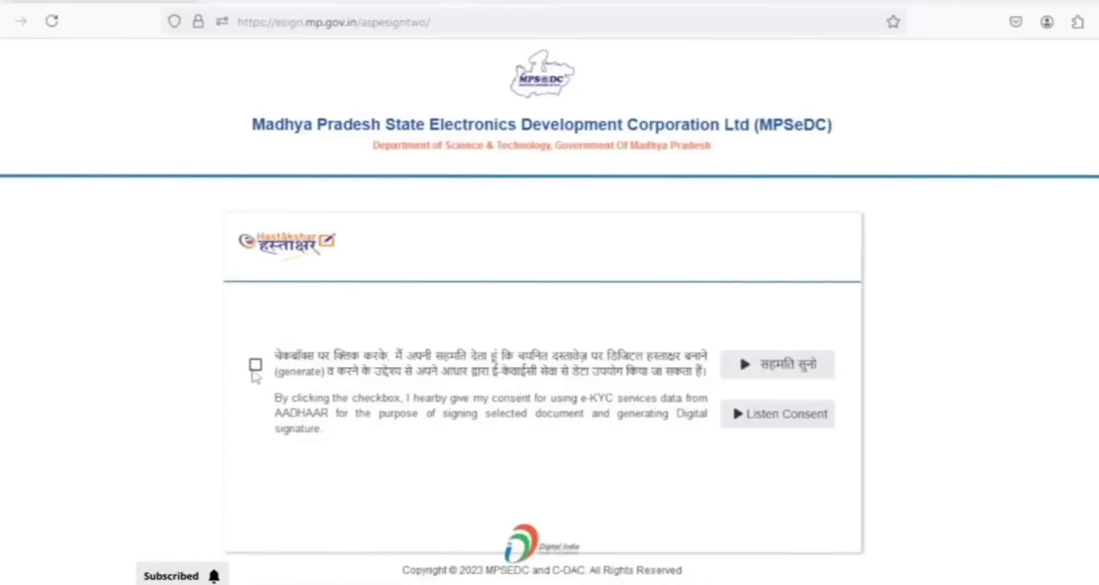
# Give the e-KYC consent, capture the agent's fingerprint and submit the biometric data to finish the agent's eSign
pyautogui.click(255, 366)
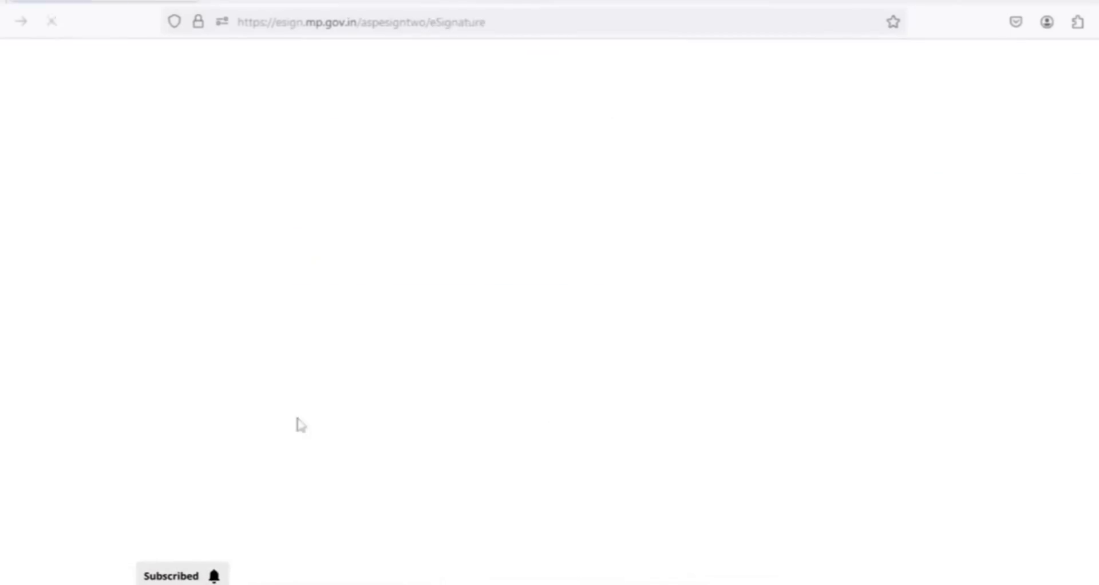
pyautogui.click(314, 421)
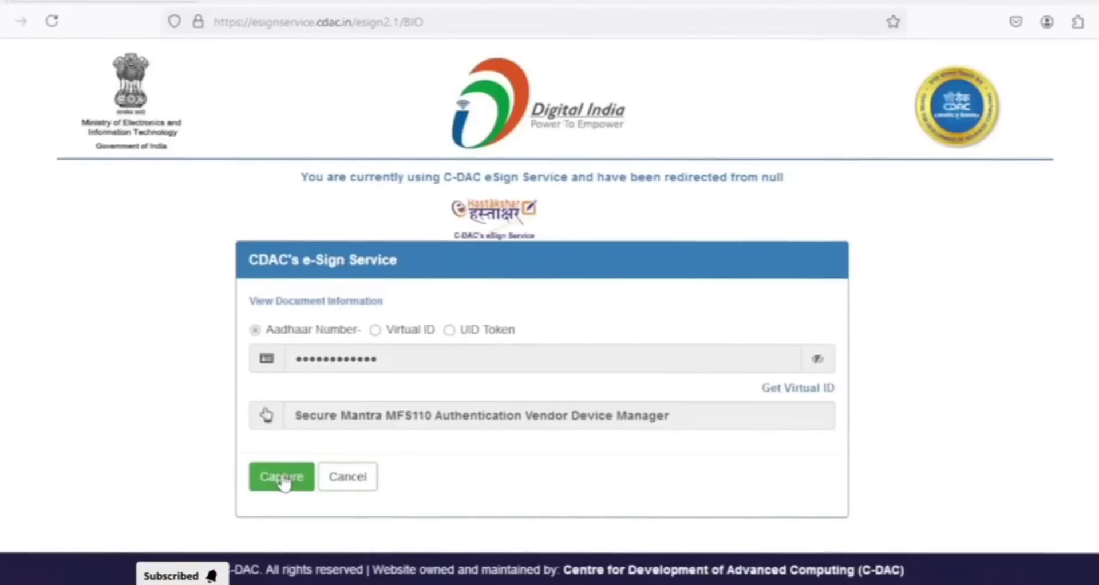
pyautogui.click(282, 480)
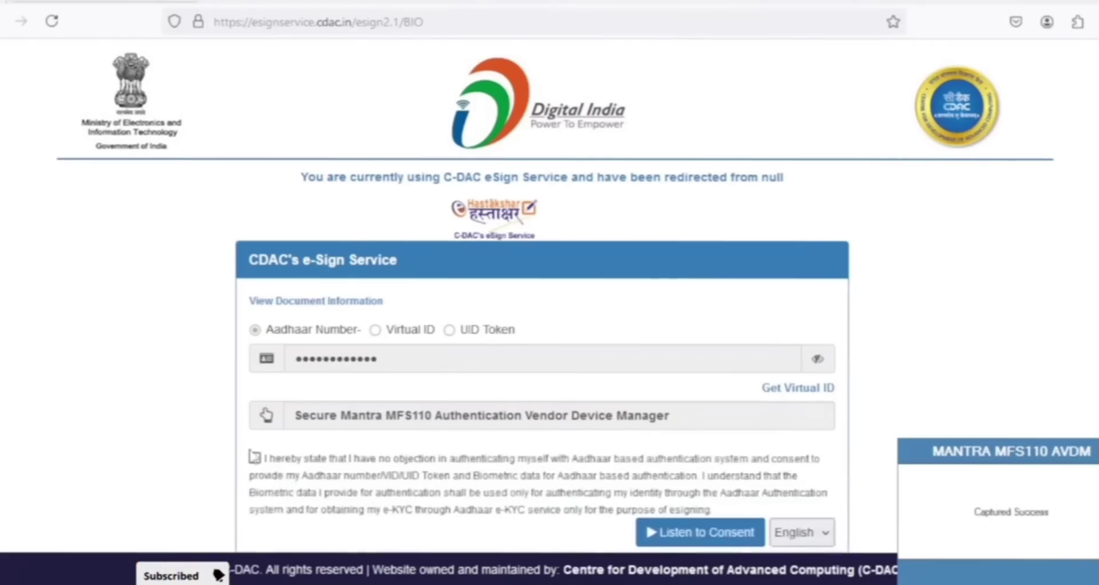
pyautogui.click(255, 458)
pyautogui.scroll(-3, 262, 452)
pyautogui.click(263, 441)
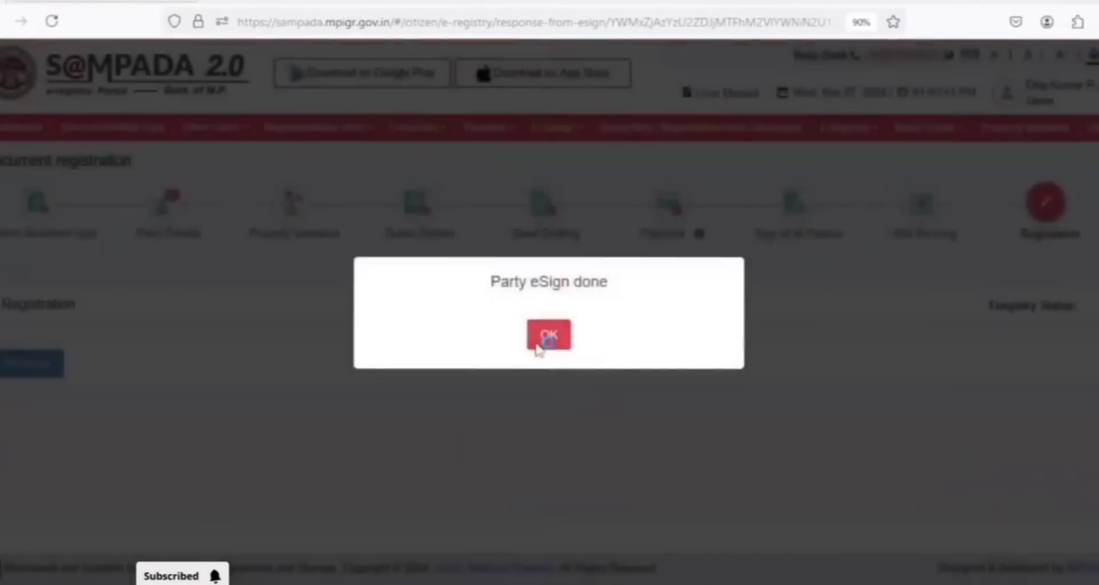
pyautogui.click(538, 343)
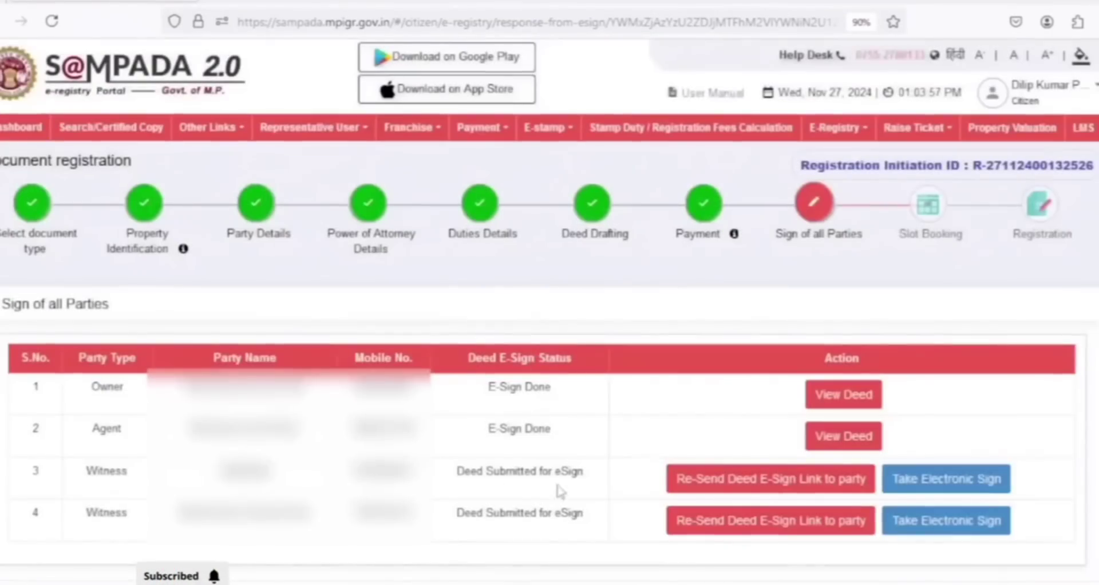
# Take the witnesses' electronic signatures with E-Sign, agreeing to the Aadhaar consent statement and submitting the captured biometric data
pyautogui.click(937, 481)
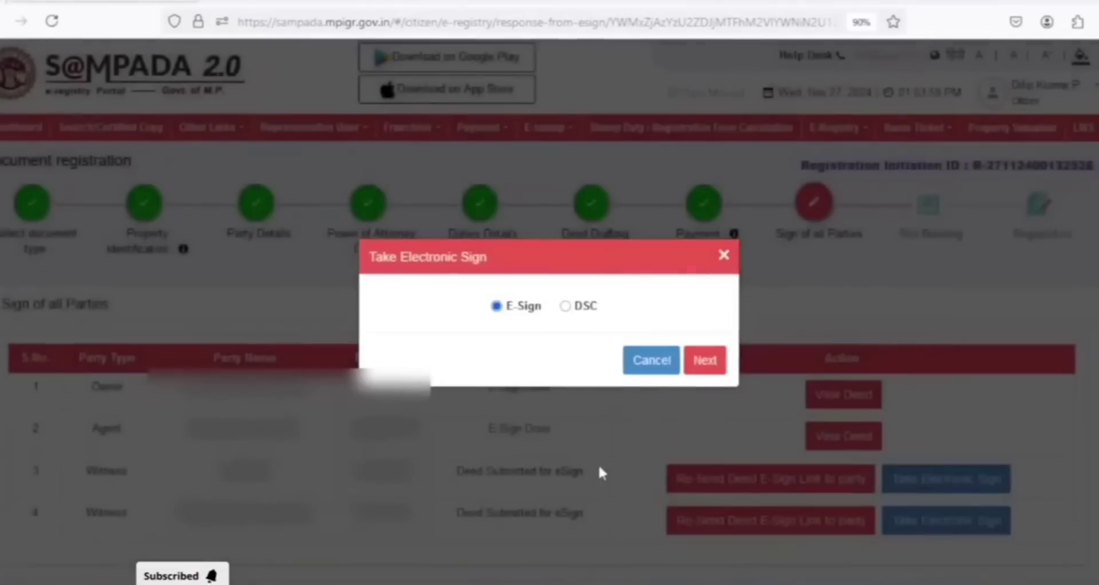
pyautogui.click(705, 361)
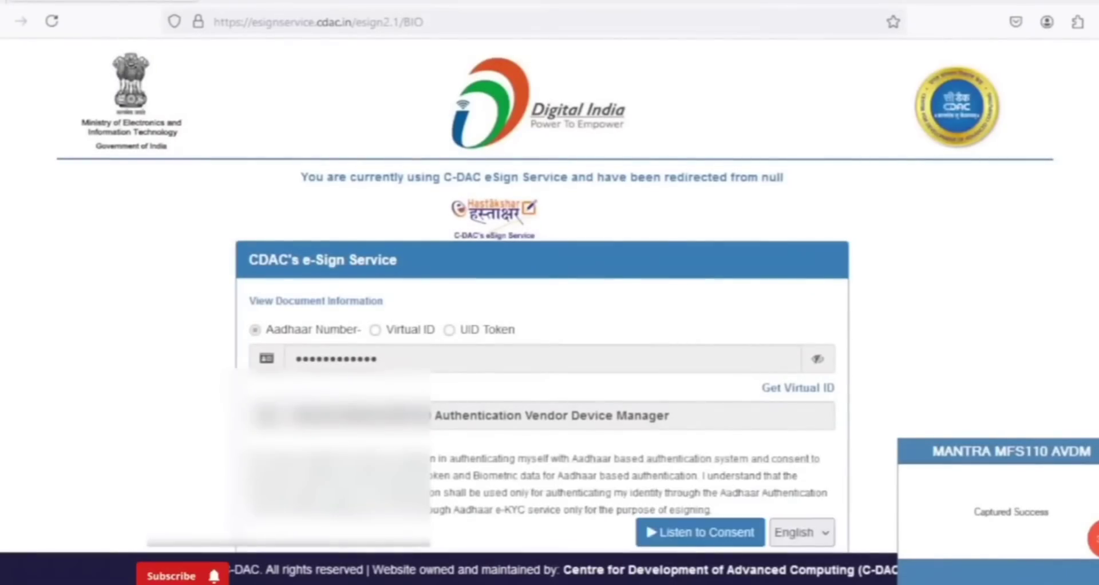
pyautogui.click(254, 456)
pyautogui.scroll(-3, 291, 466)
pyautogui.click(284, 439)
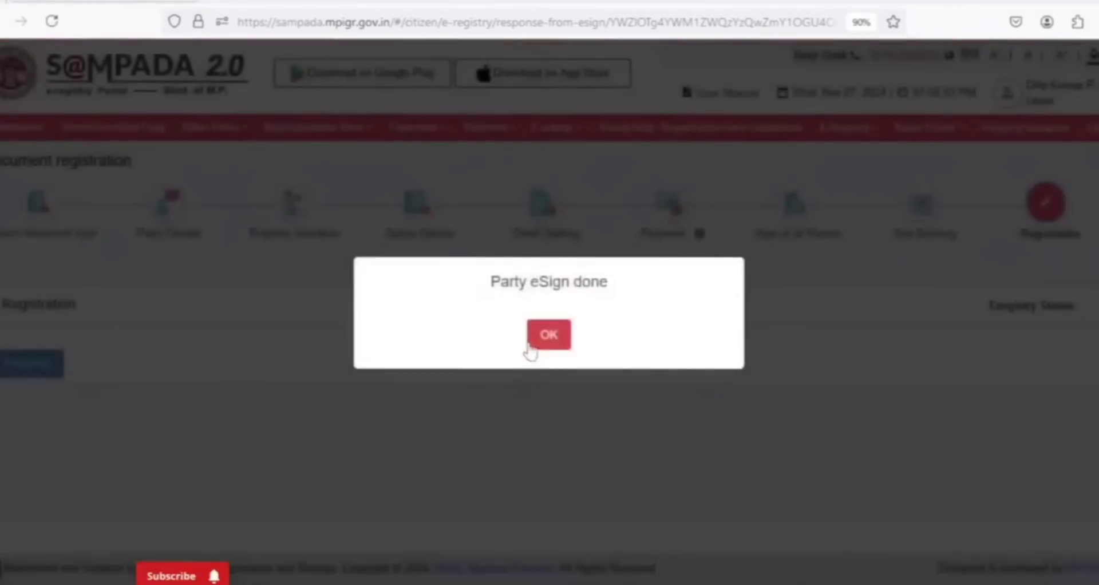
pyautogui.click(544, 335)
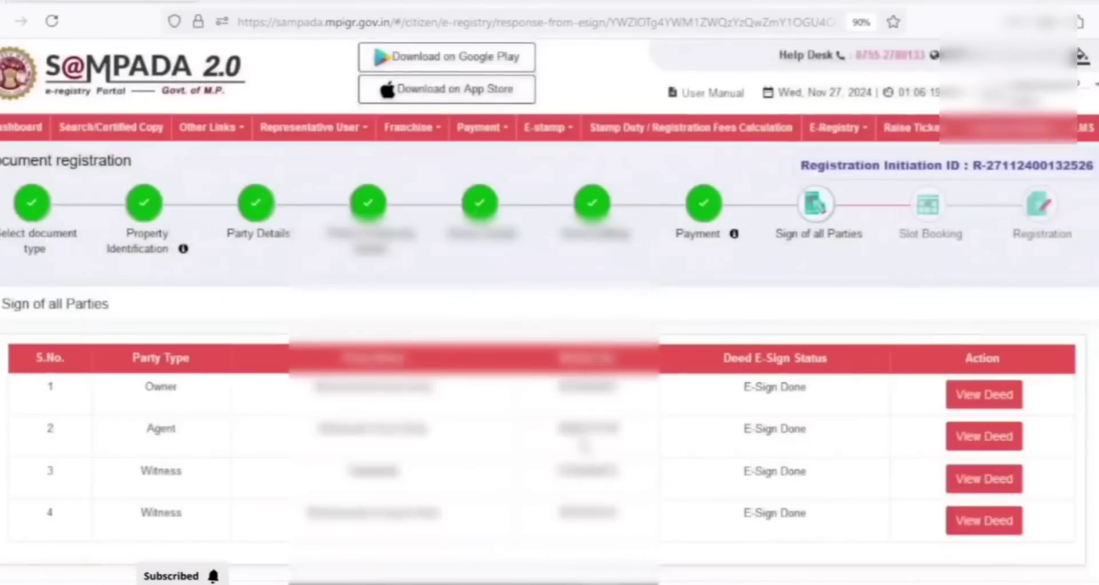
# Proceed to slot booking and show the Regular slots for an Office Based Registry at SUB REGISTRAR OFFICE SINGRAULI
pyautogui.scroll(-2, 584, 445)
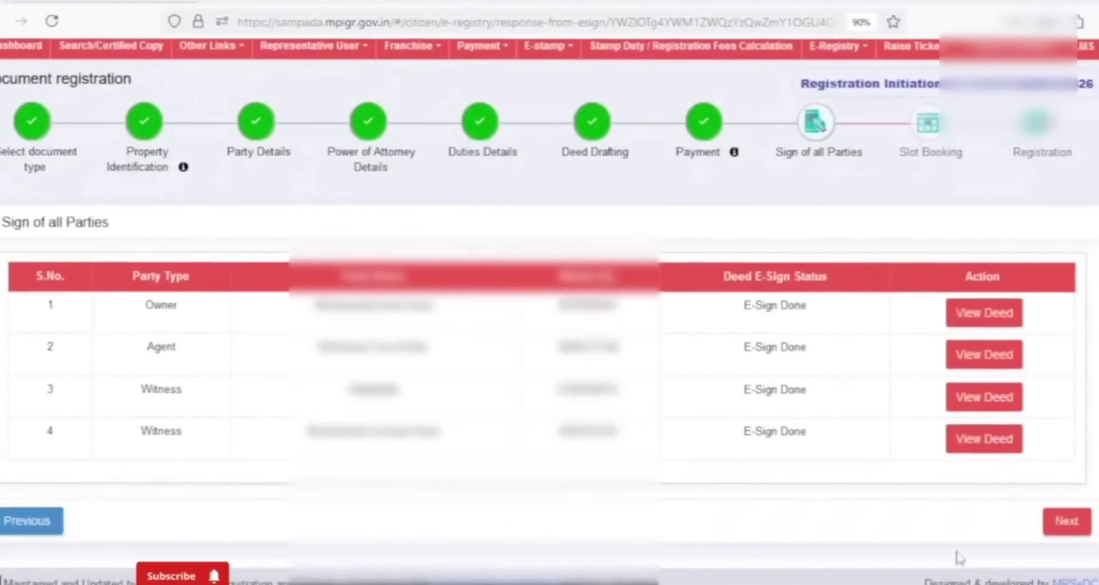
pyautogui.click(1063, 524)
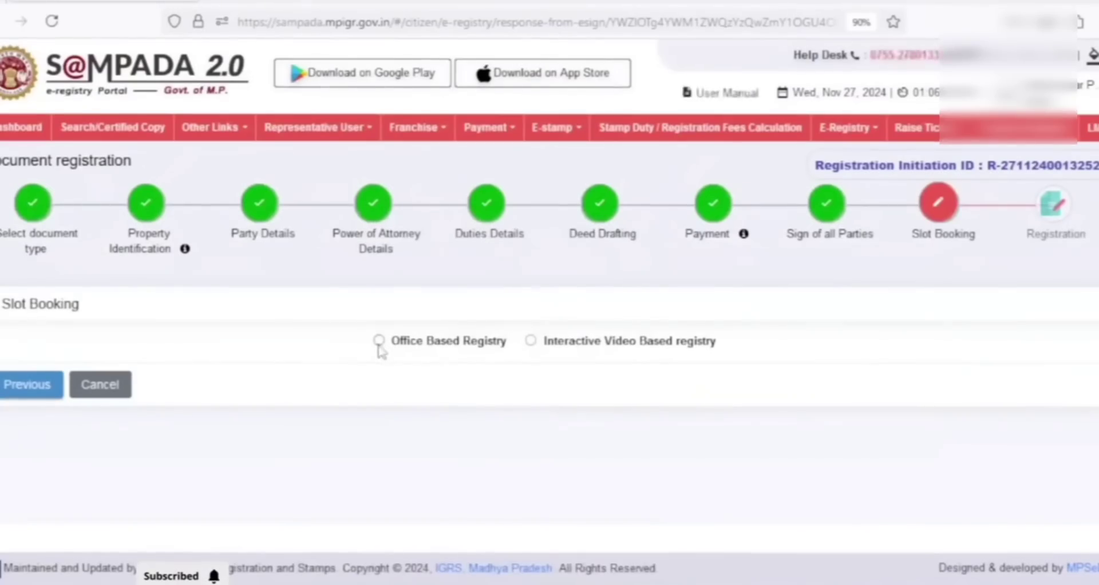
pyautogui.click(379, 342)
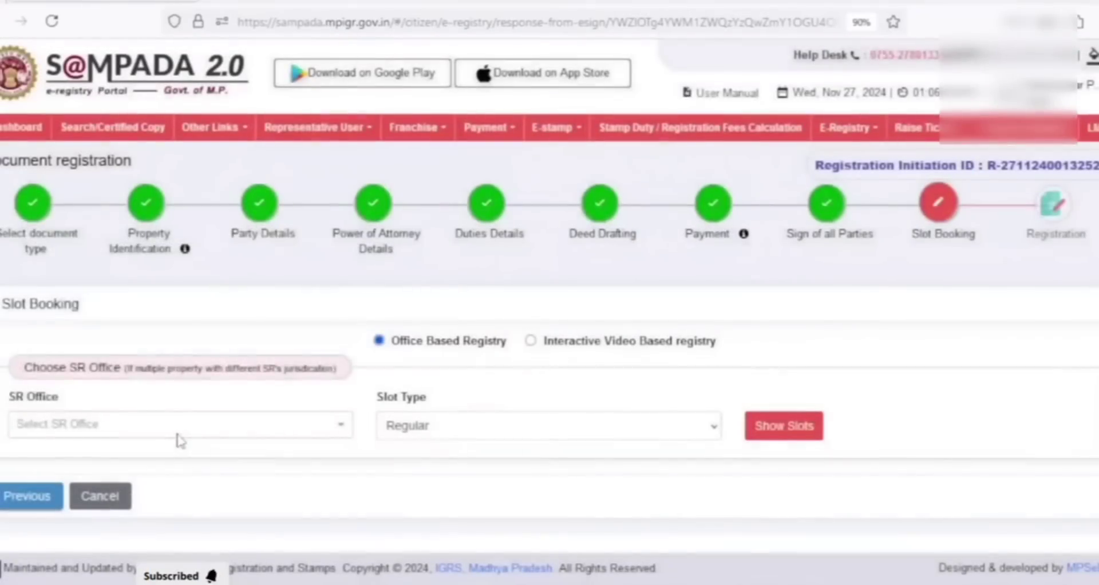
pyautogui.click(180, 439)
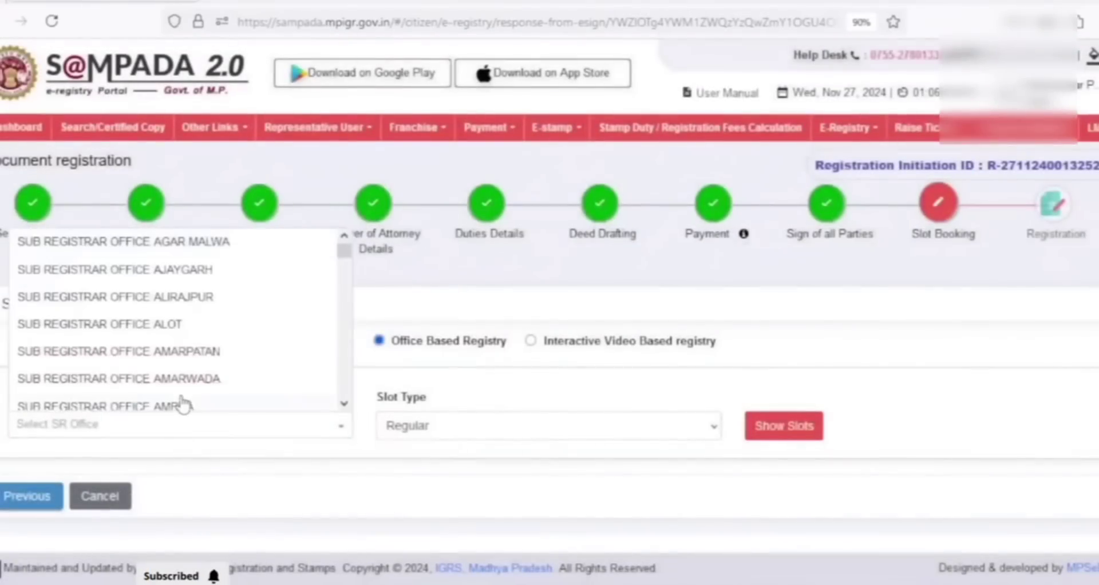
pyautogui.write('singr')
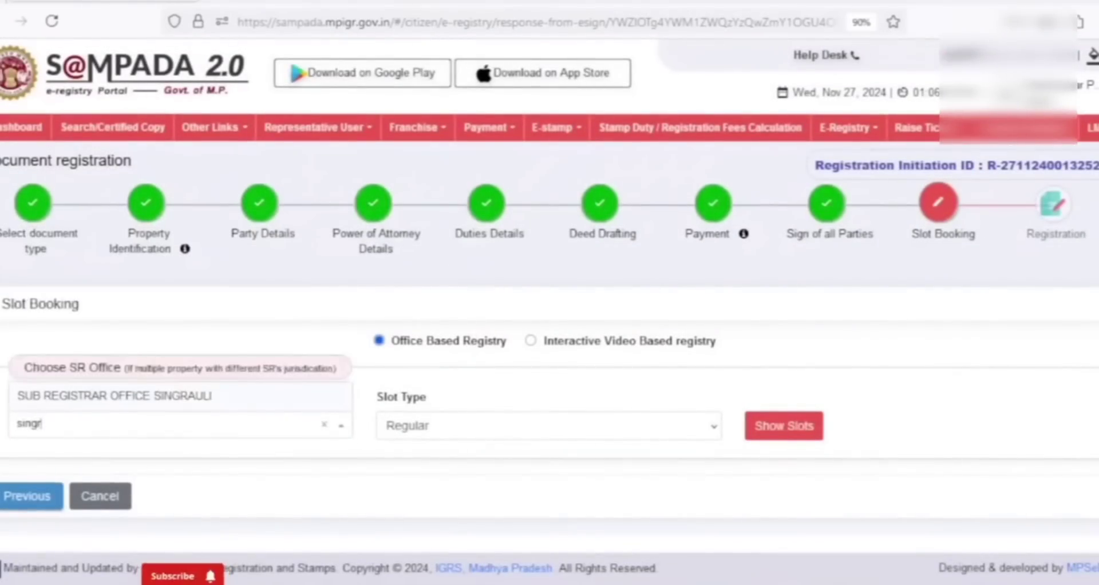
pyautogui.click(202, 401)
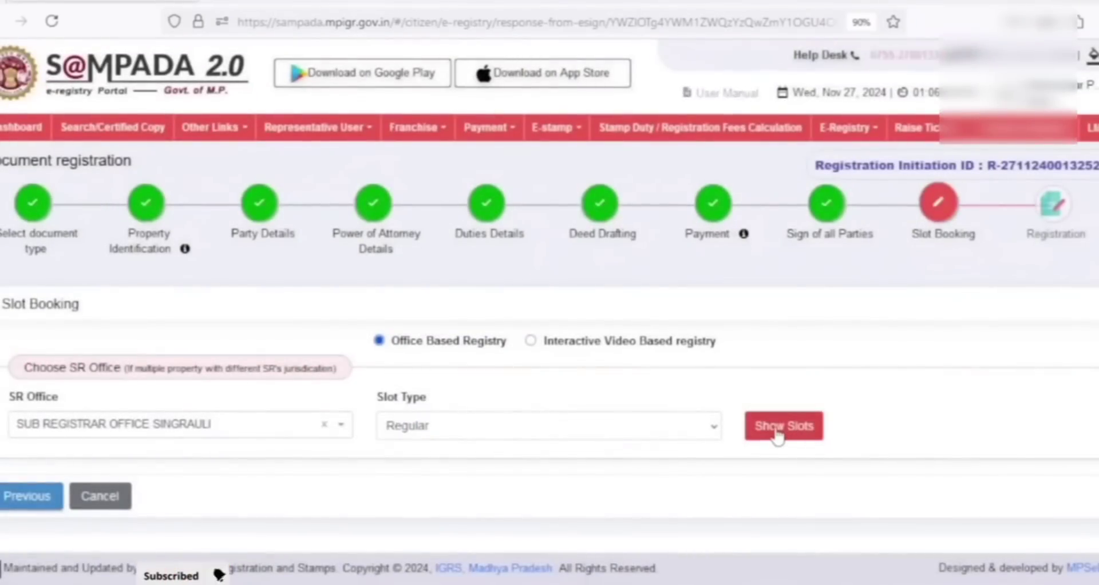
pyautogui.click(775, 430)
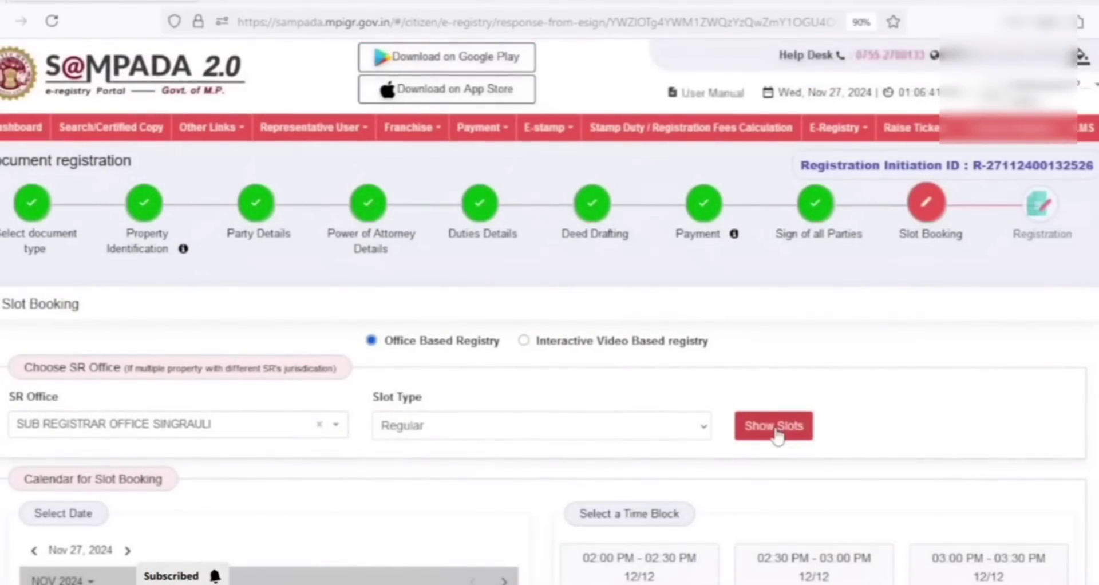
# Book the 02:00 PM - 02:30 PM slot on Nov 27, 2024 and confirm the booking
pyautogui.scroll(-2, 640, 487)
pyautogui.click(640, 486)
pyautogui.scroll(-2, 639, 486)
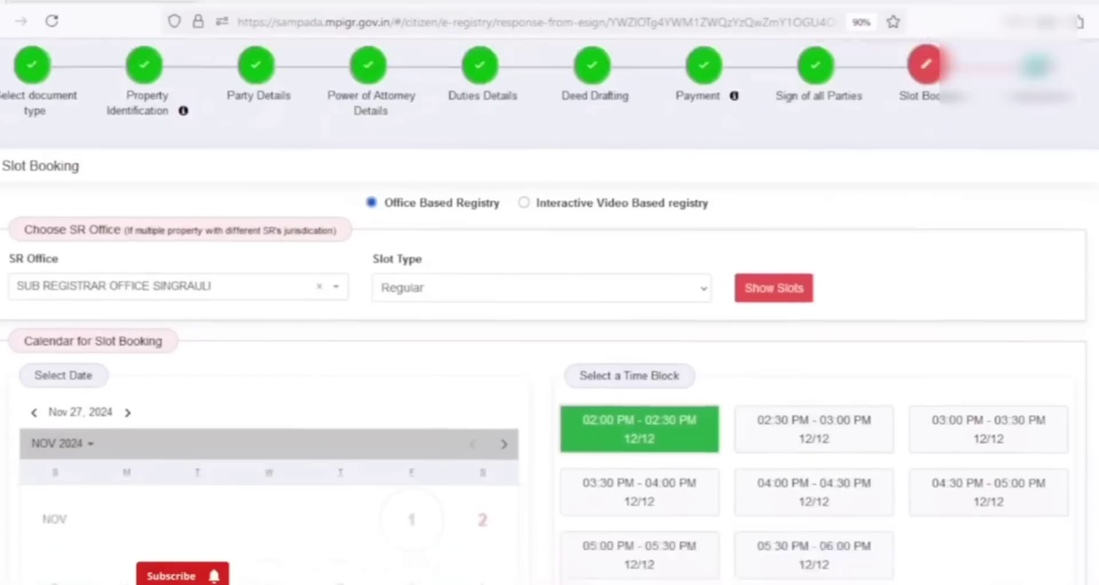
pyautogui.scroll(-5, 993, 538)
pyautogui.click(1037, 563)
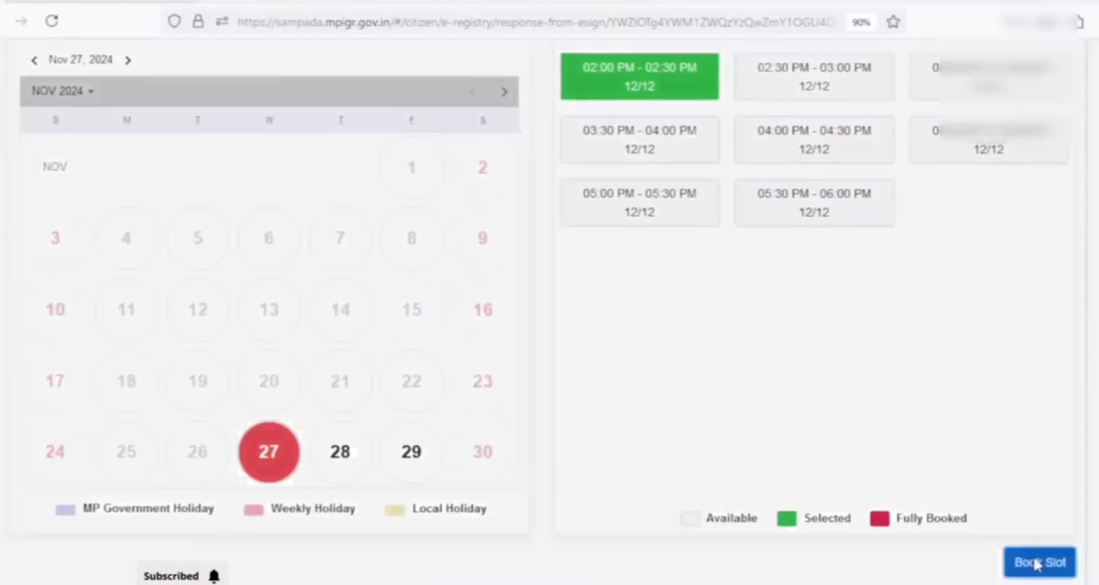
pyautogui.click(522, 380)
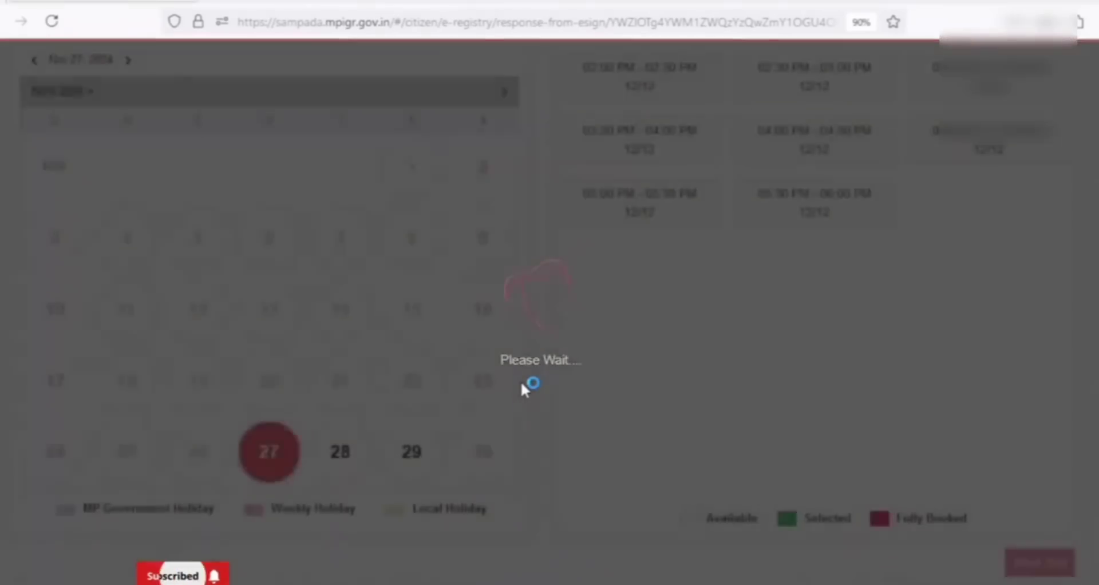